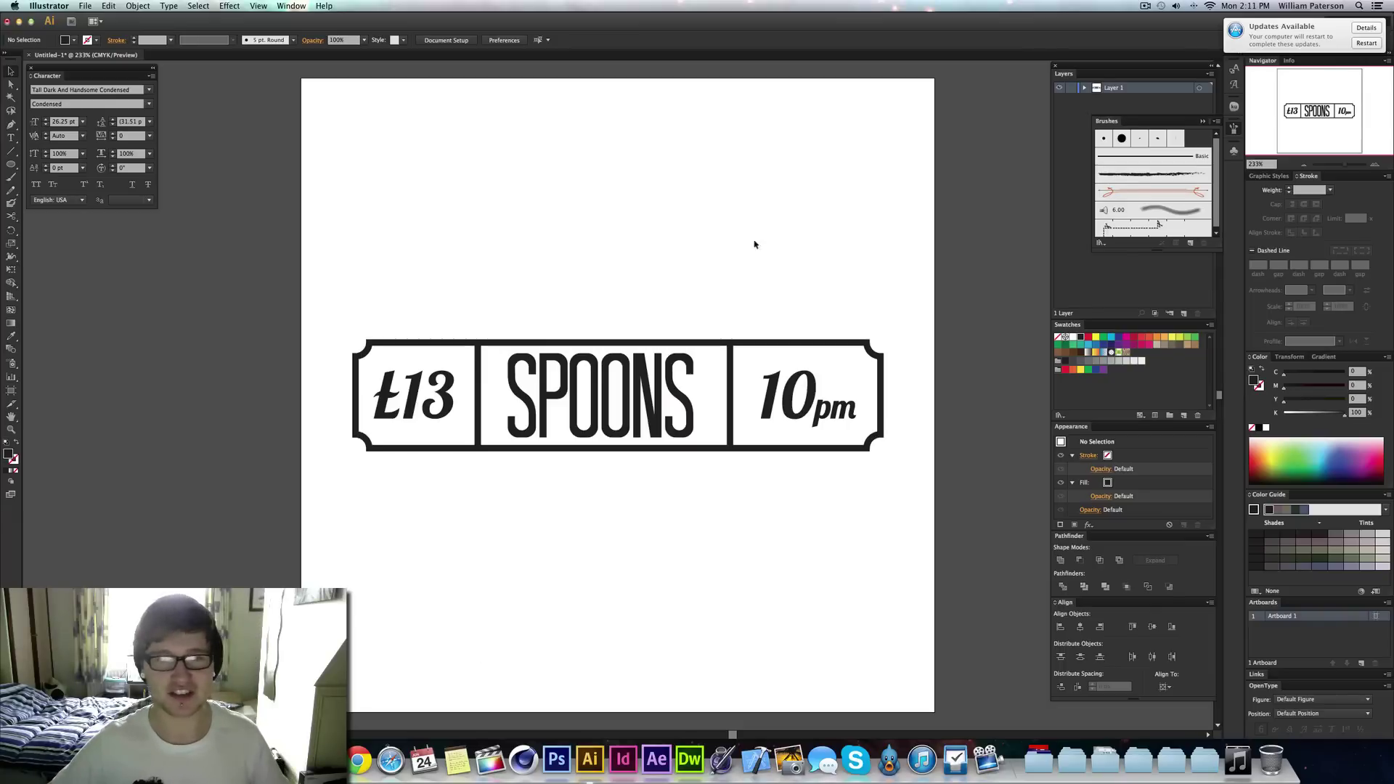
{"action": "left_click_drag", "start_coordinate": [657, 284], "coordinate": [599, 501]}
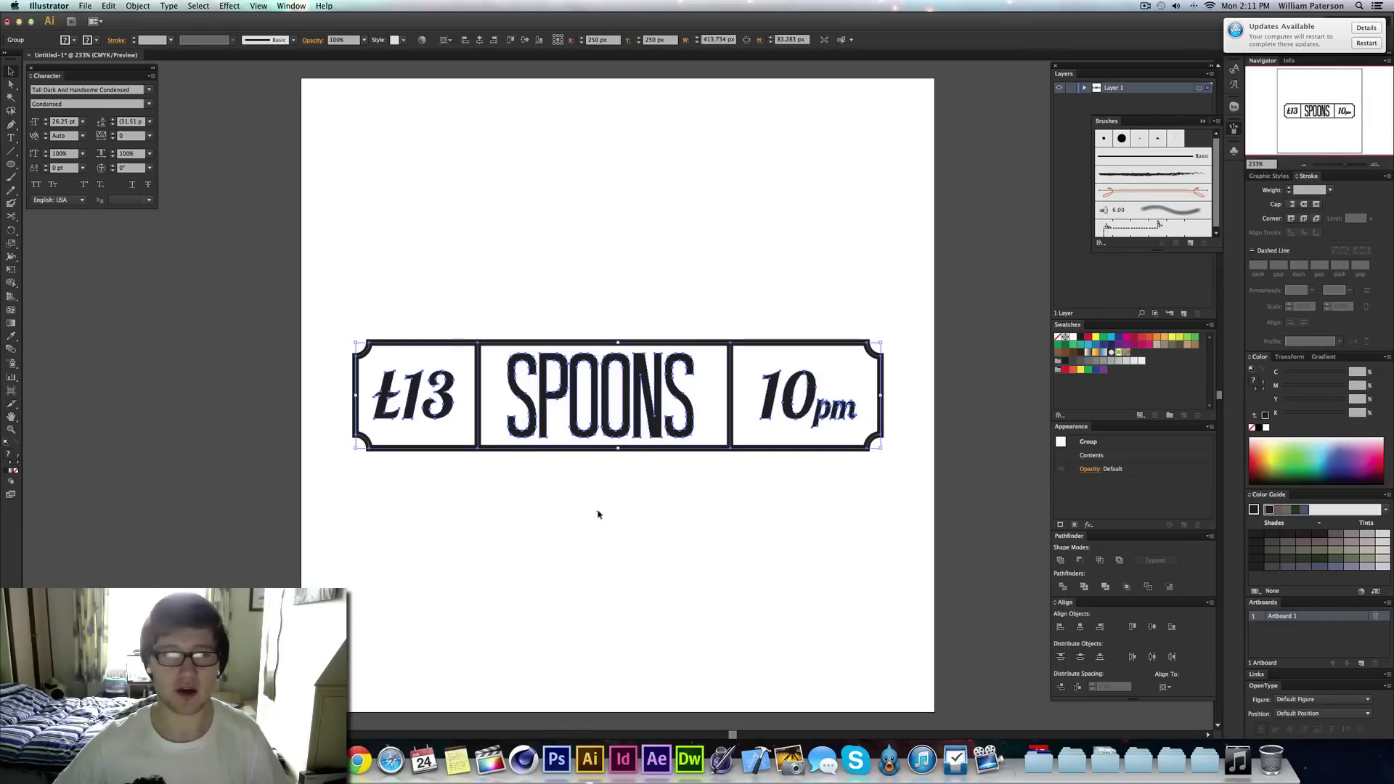
{"action": "left_click_drag", "start_coordinate": [579, 514], "coordinate": [636, 221]}
{"action": "left_click_drag", "start_coordinate": [635, 273], "coordinate": [632, 225]}
{"action": "left_click_drag", "start_coordinate": [600, 274], "coordinate": [597, 562]}
{"action": "left_click", "coordinate": [611, 557]}
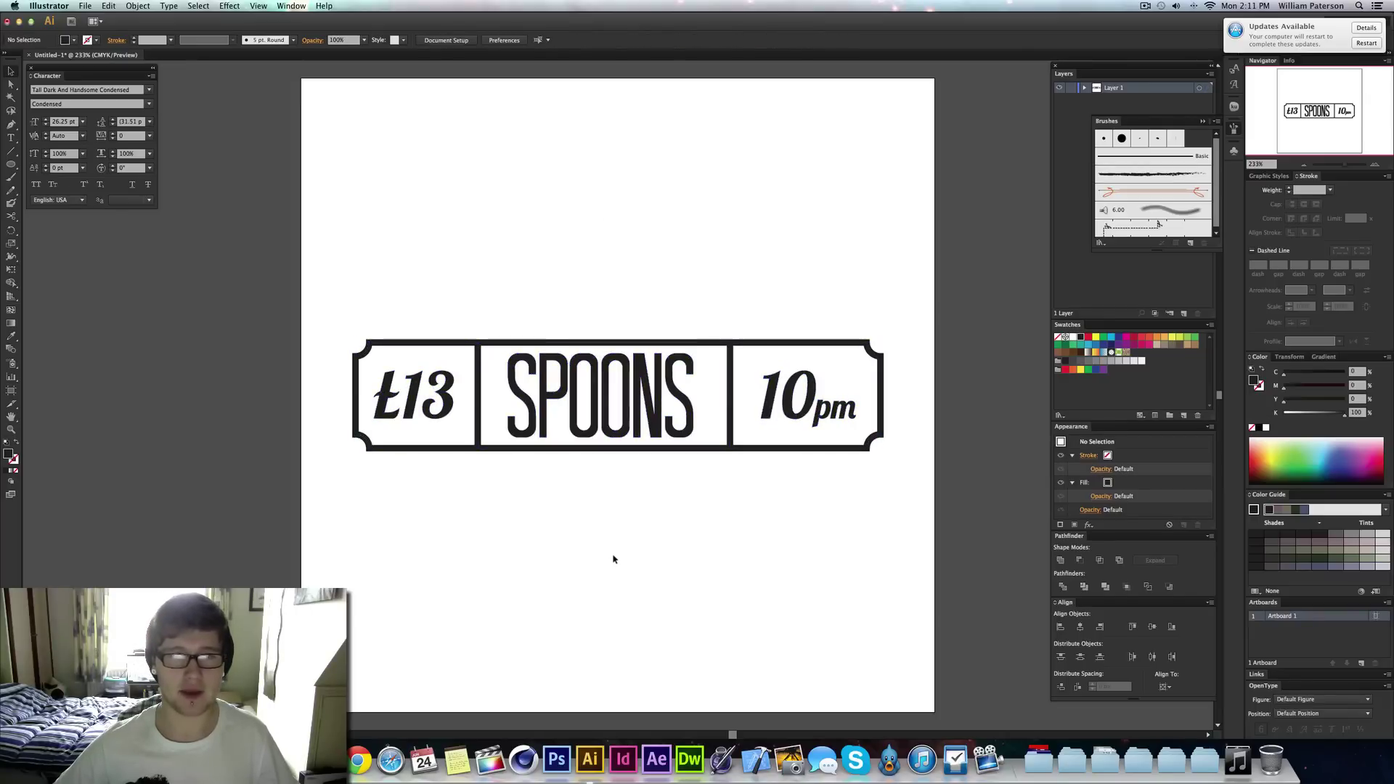
{"action": "left_click_drag", "start_coordinate": [576, 534], "coordinate": [601, 248]}
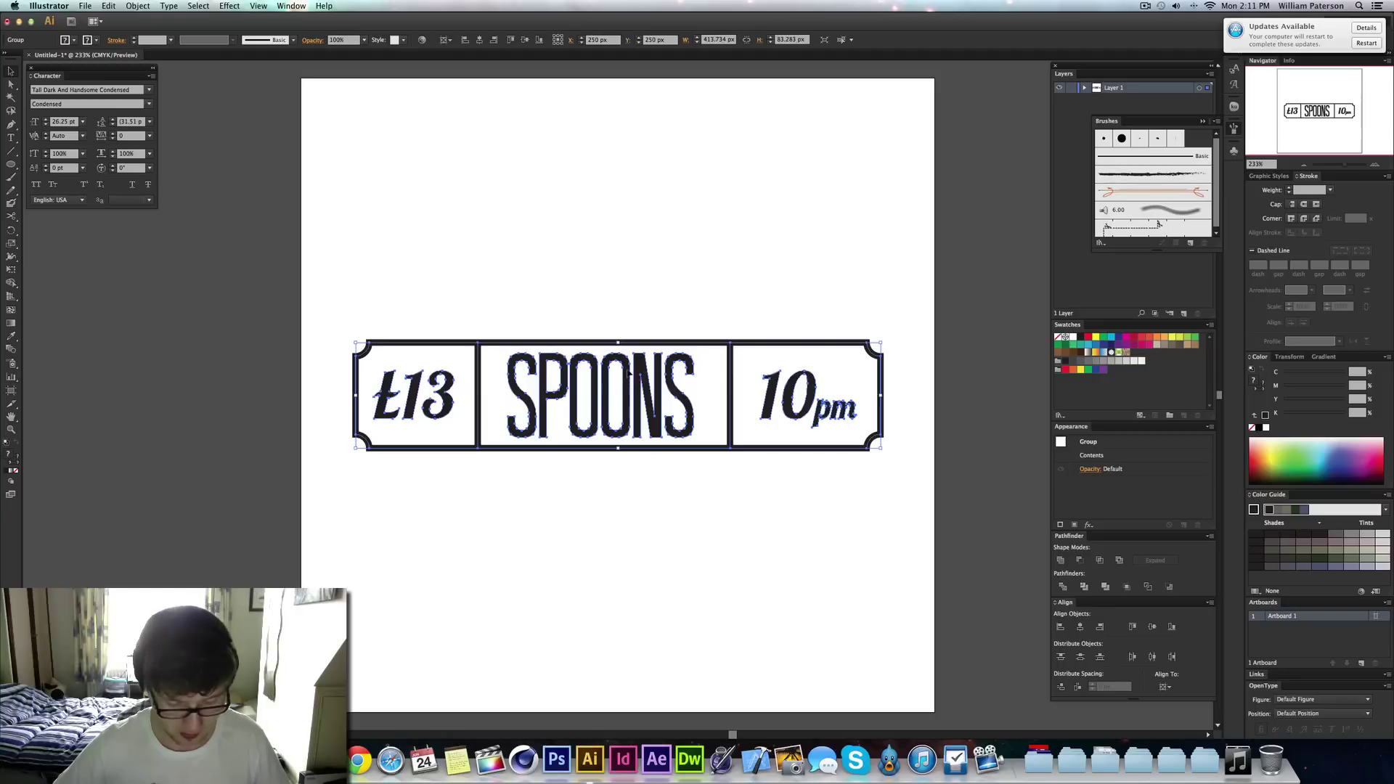
Add a second artboard beside the one holding the finished SPOONS badge
{"action": "left_click", "coordinate": [1362, 663]}
{"action": "left_click_drag", "start_coordinate": [792, 550], "coordinate": [300, 557]}
{"action": "scroll", "coordinate": [436, 532], "scroll_direction": "right", "scroll_amount": 5}
{"action": "left_click", "coordinate": [530, 466]}
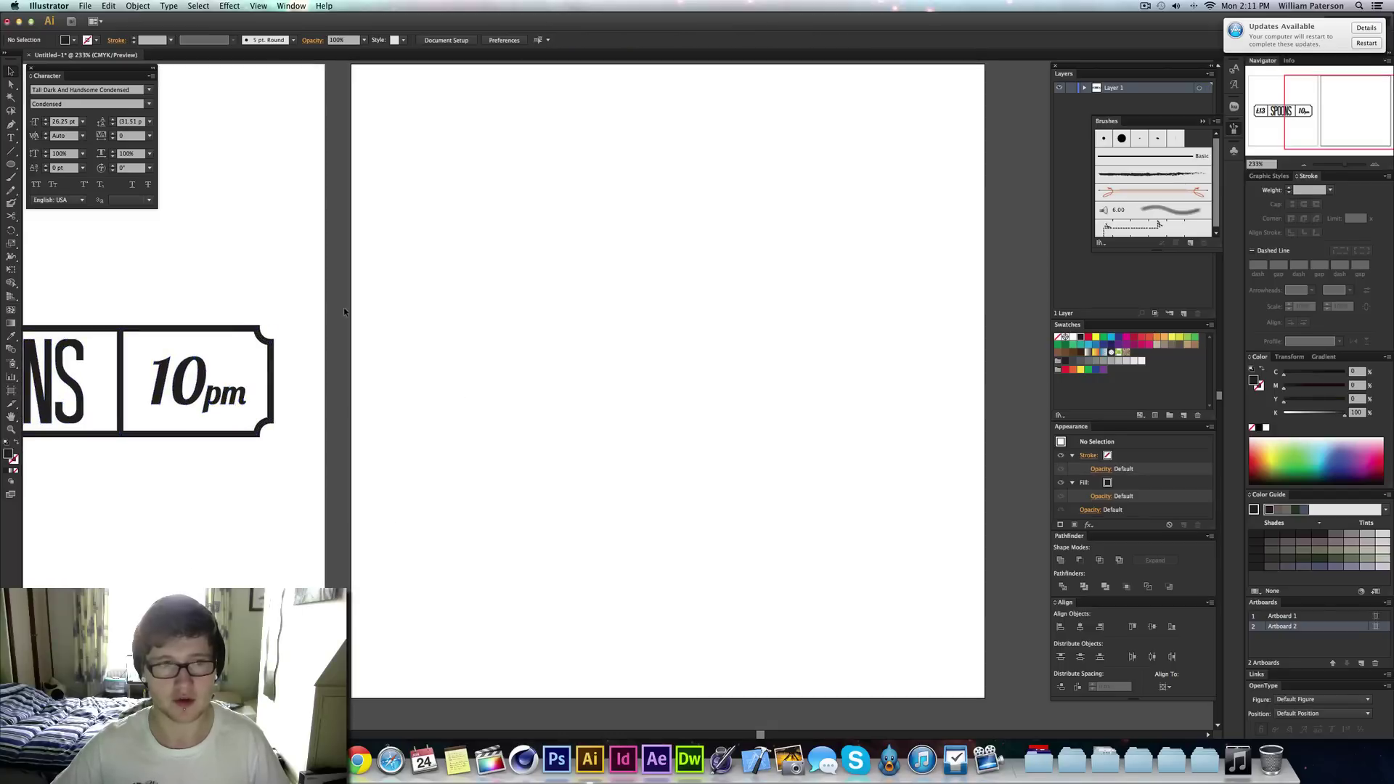
{"action": "left_click_drag", "start_coordinate": [201, 488], "coordinate": [231, 484]}
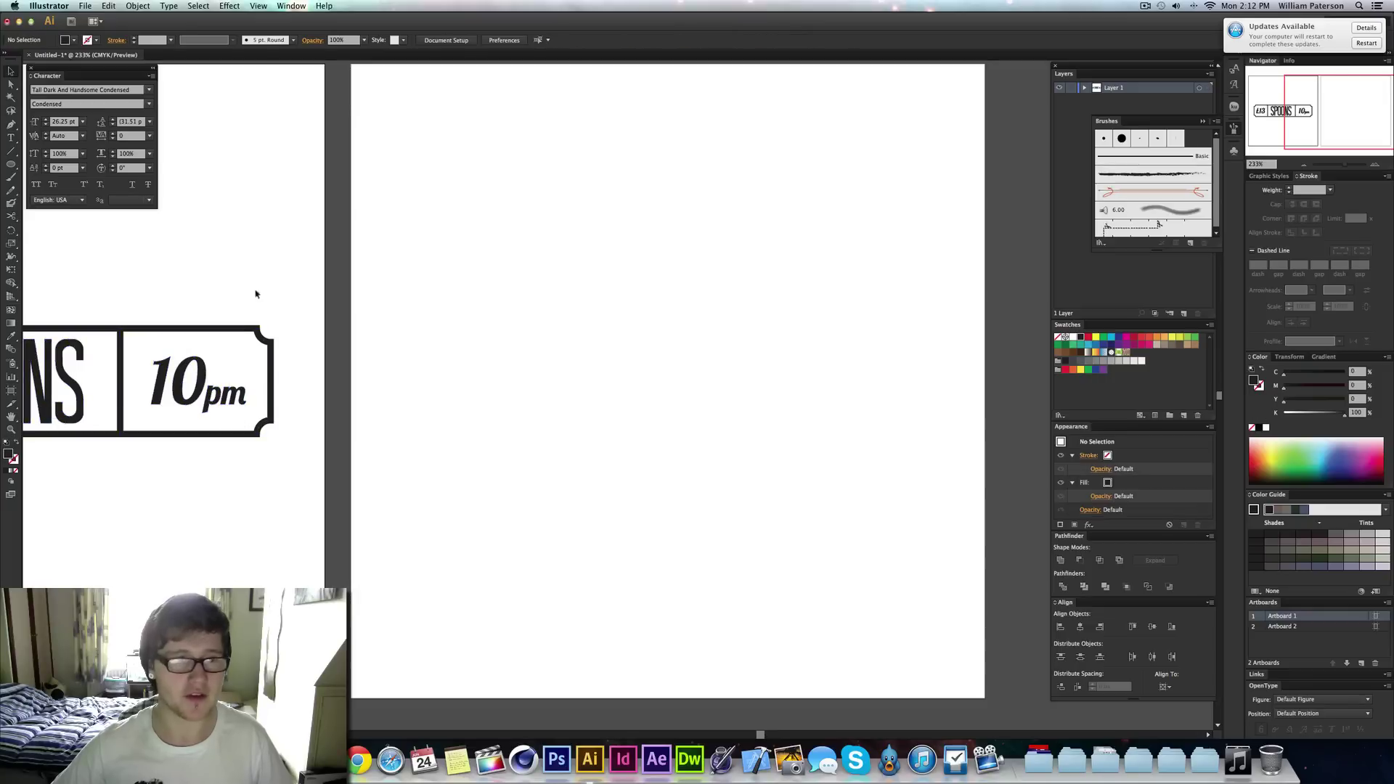
Draw a rectangle about 355 by 79 px on the new artboard and swap its black fill to the stroke, leaving no fill
{"action": "key", "text": "m"}
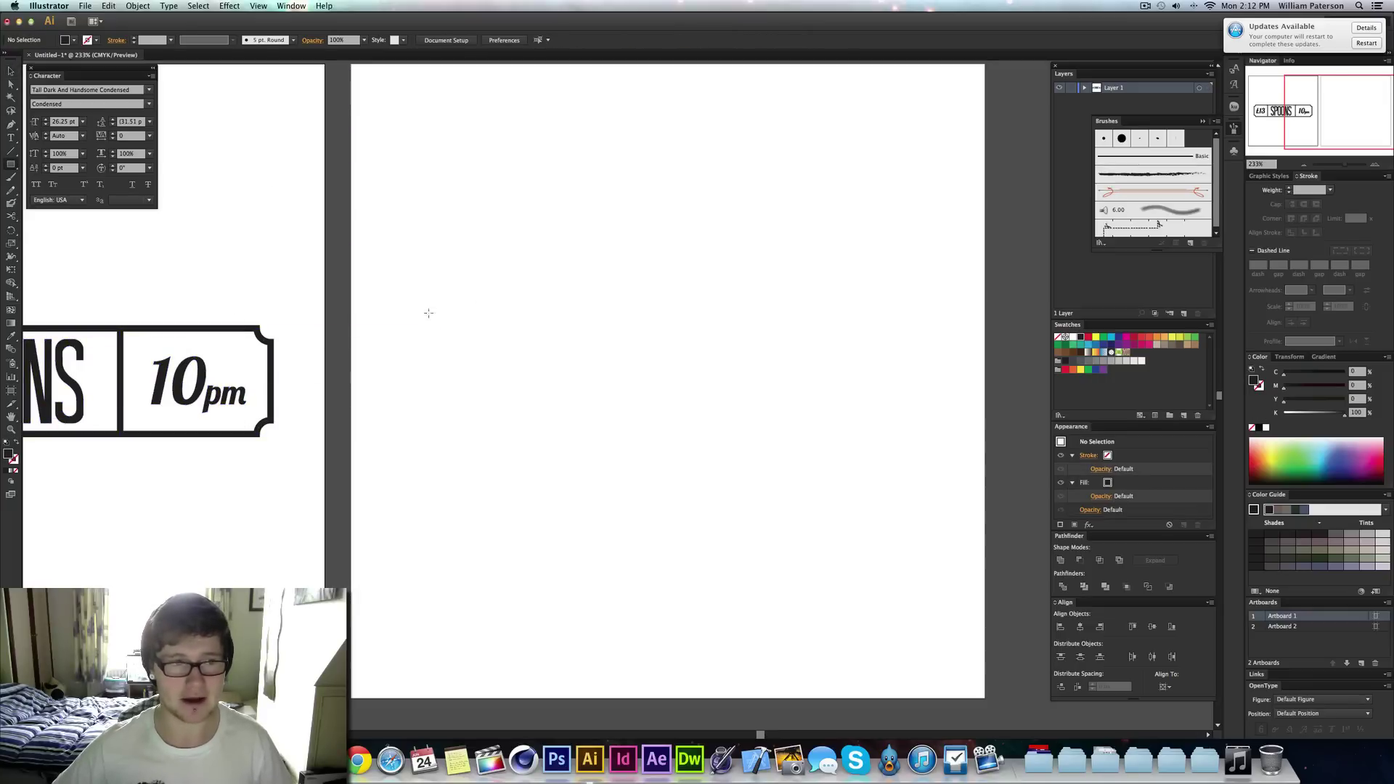
{"action": "left_click_drag", "start_coordinate": [436, 313], "coordinate": [886, 414]}
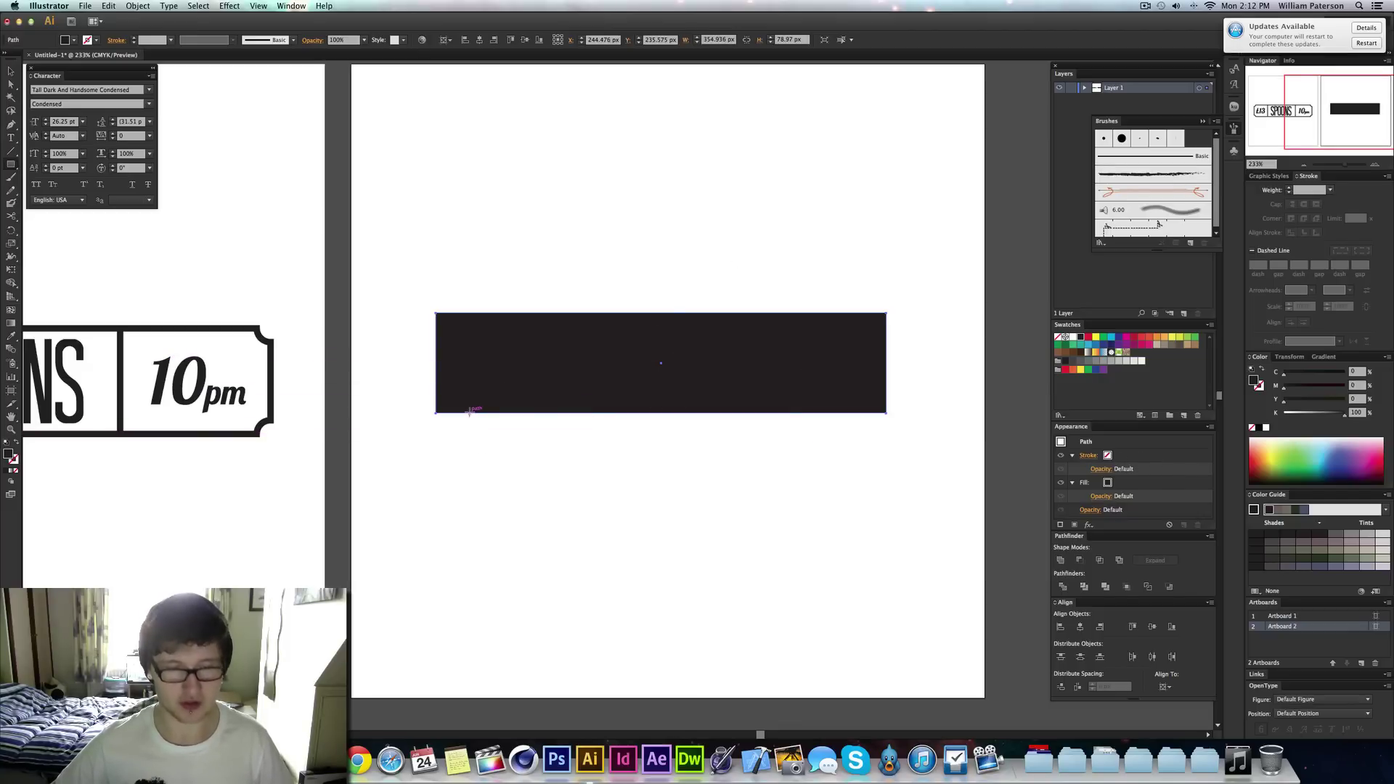
{"action": "key", "text": "shift+x"}
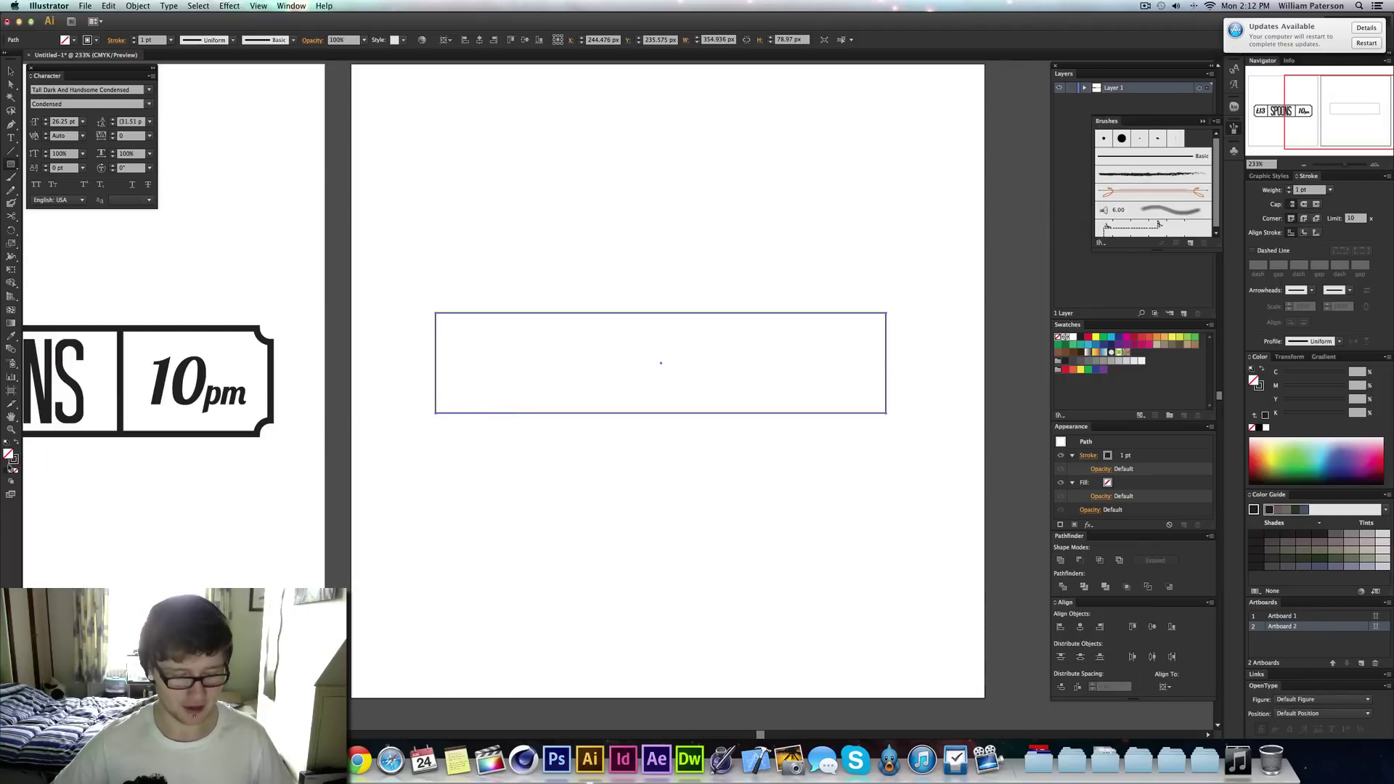
{"action": "key", "text": "shift+x"}
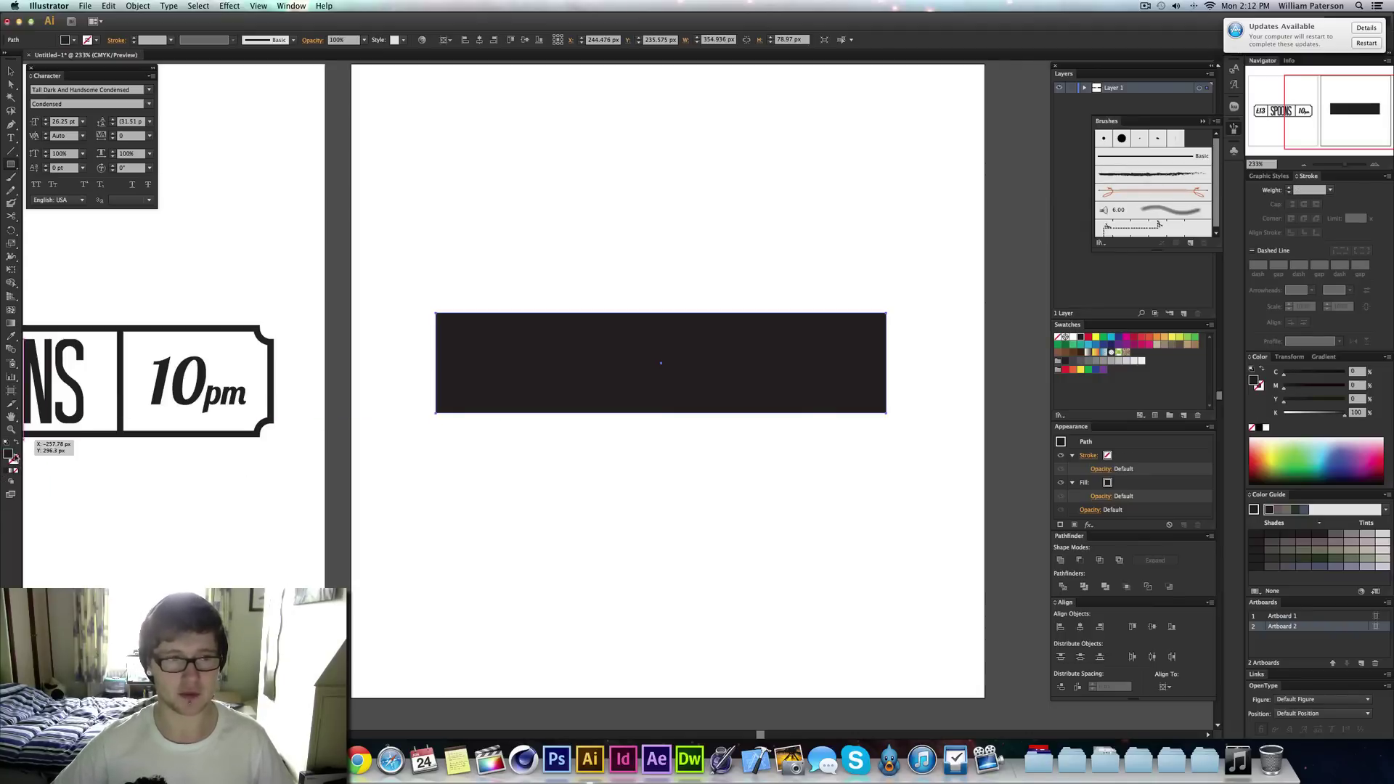
{"action": "left_click", "coordinate": [16, 445]}
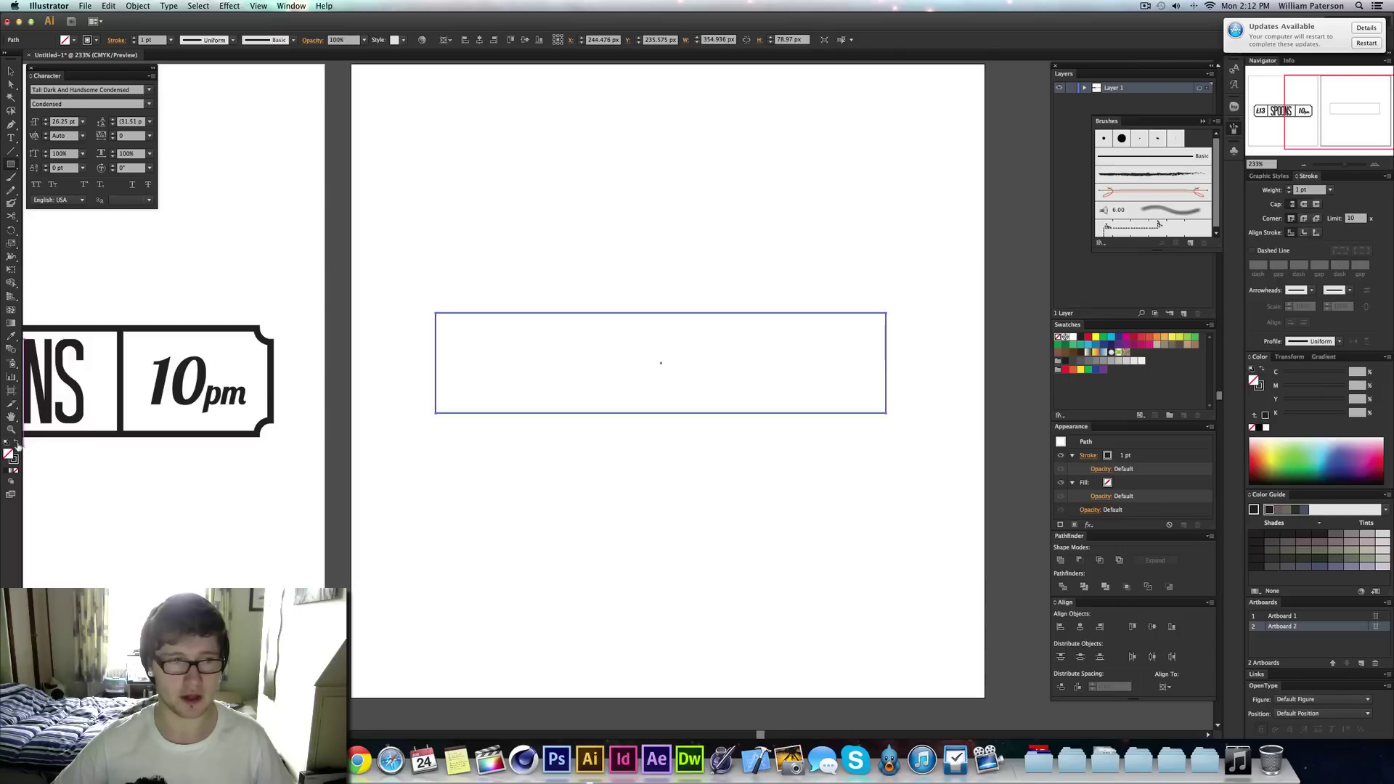
{"action": "left_click", "coordinate": [15, 446]}
{"action": "left_click", "coordinate": [15, 446]}
Thicken the rectangle's outline to a stroke weight of 6 pt
{"action": "left_click_drag", "start_coordinate": [1312, 190], "coordinate": [1251, 189]}
{"action": "type", "text": "5"}
{"action": "key", "text": "Return"}
{"action": "key", "text": "v"}
{"action": "left_click_drag", "start_coordinate": [661, 506], "coordinate": [715, 201]}
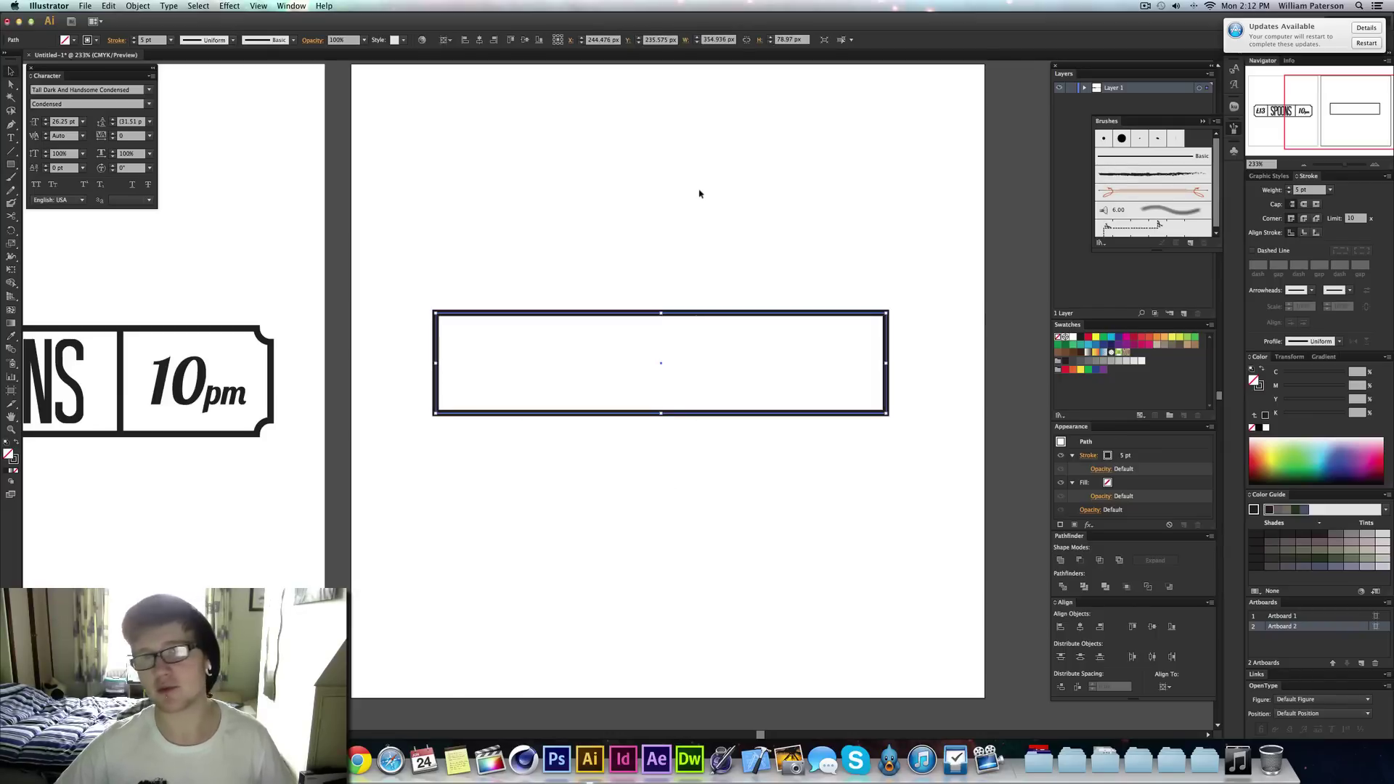
{"action": "key", "text": "super+t"}
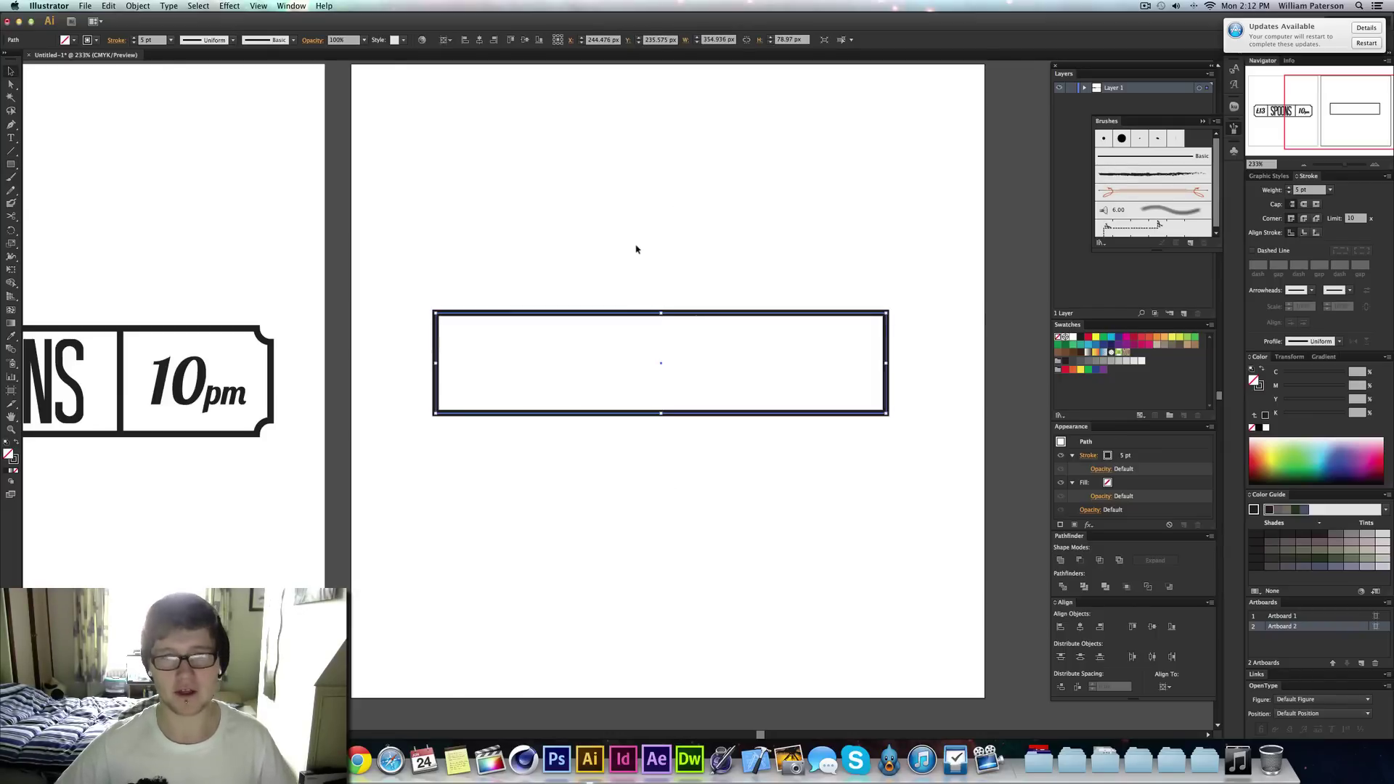
{"action": "left_click_drag", "start_coordinate": [703, 254], "coordinate": [678, 404]}
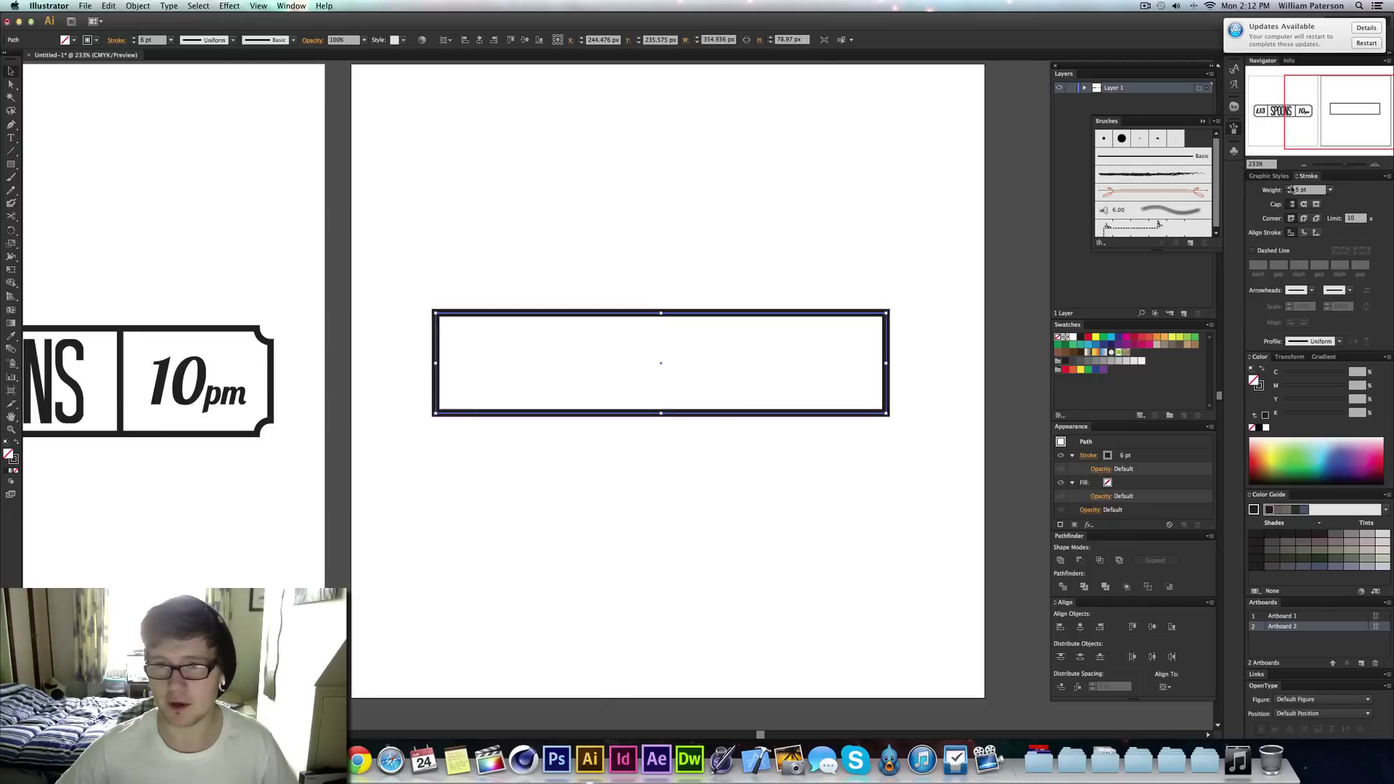
{"action": "left_click", "coordinate": [1290, 187]}
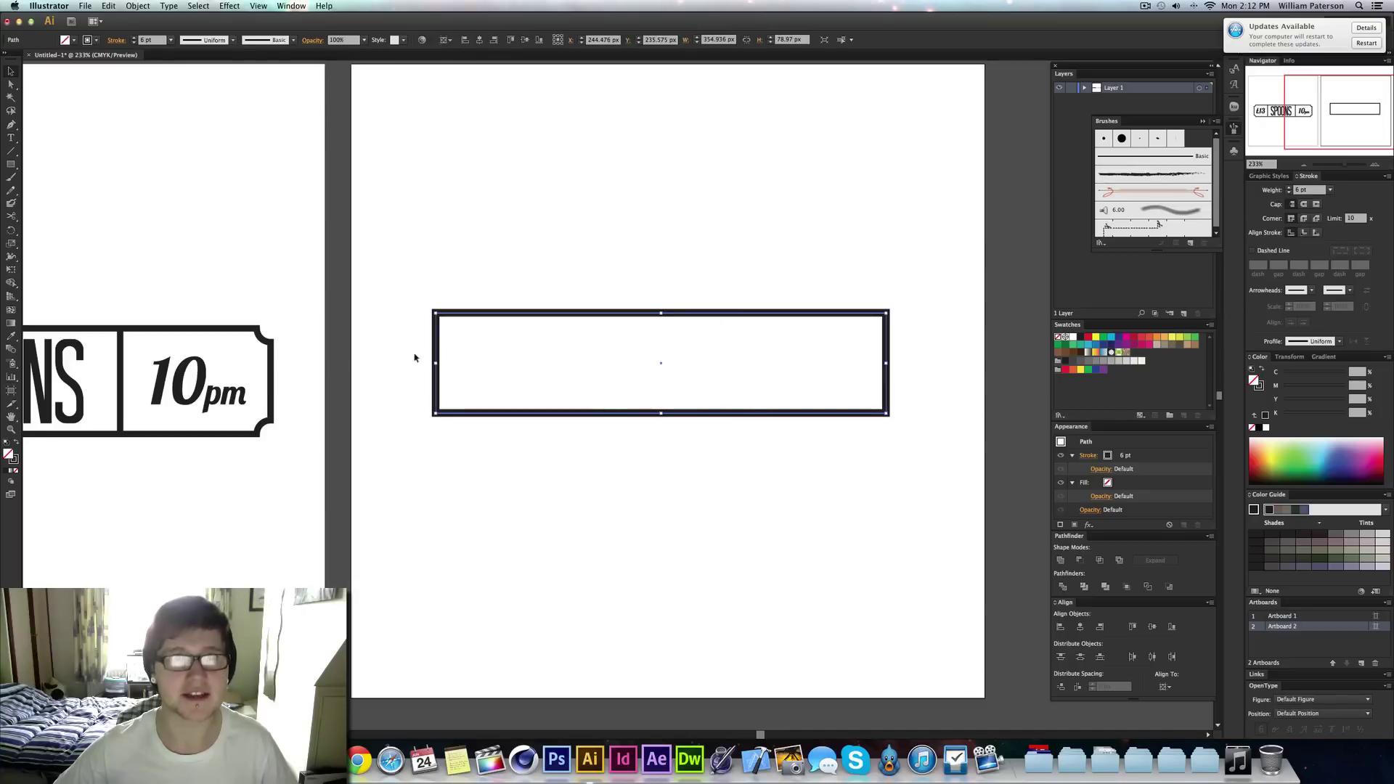
Centre the outlined rectangle horizontally and vertically on its artboard
{"action": "left_click_drag", "start_coordinate": [611, 205], "coordinate": [603, 559]}
{"action": "left_click", "coordinate": [480, 41]}
{"action": "left_click", "coordinate": [525, 39]}
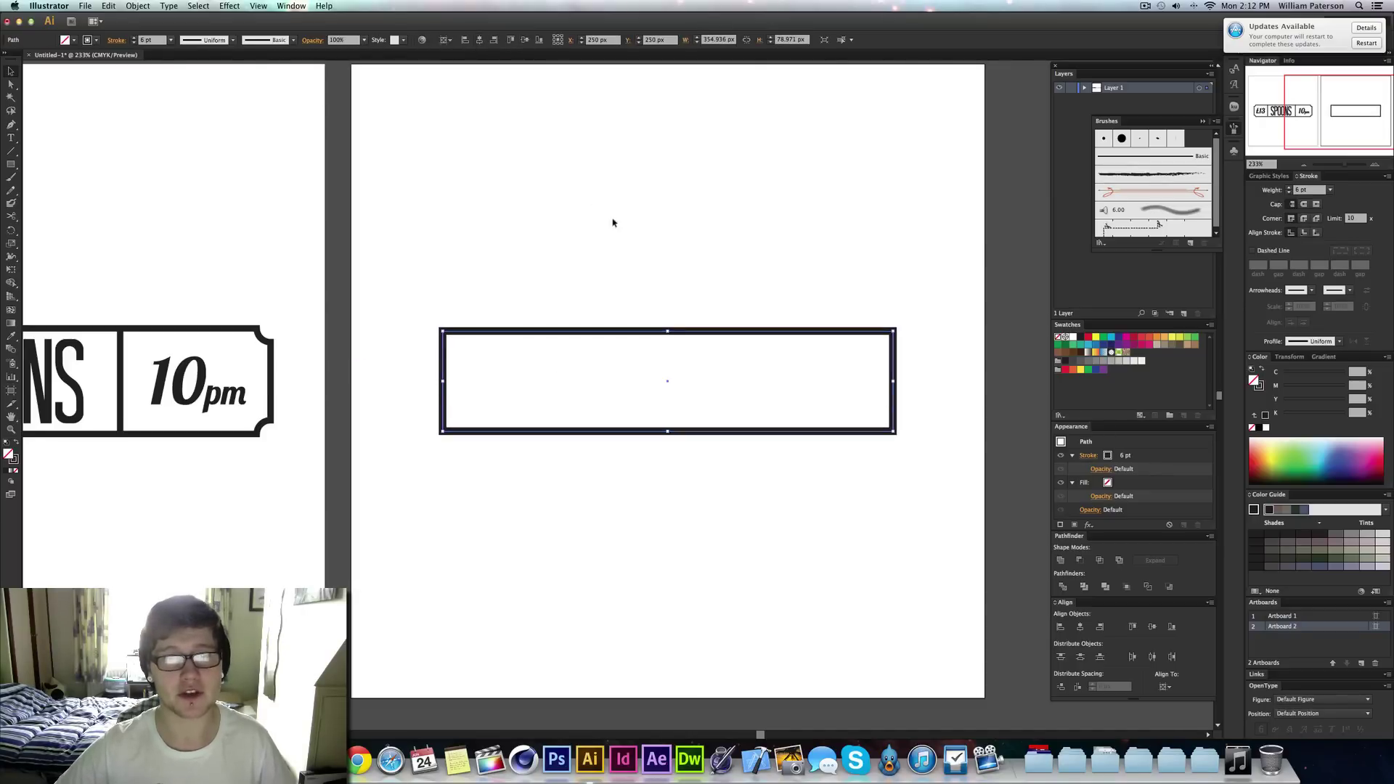
{"action": "left_click", "coordinate": [617, 222]}
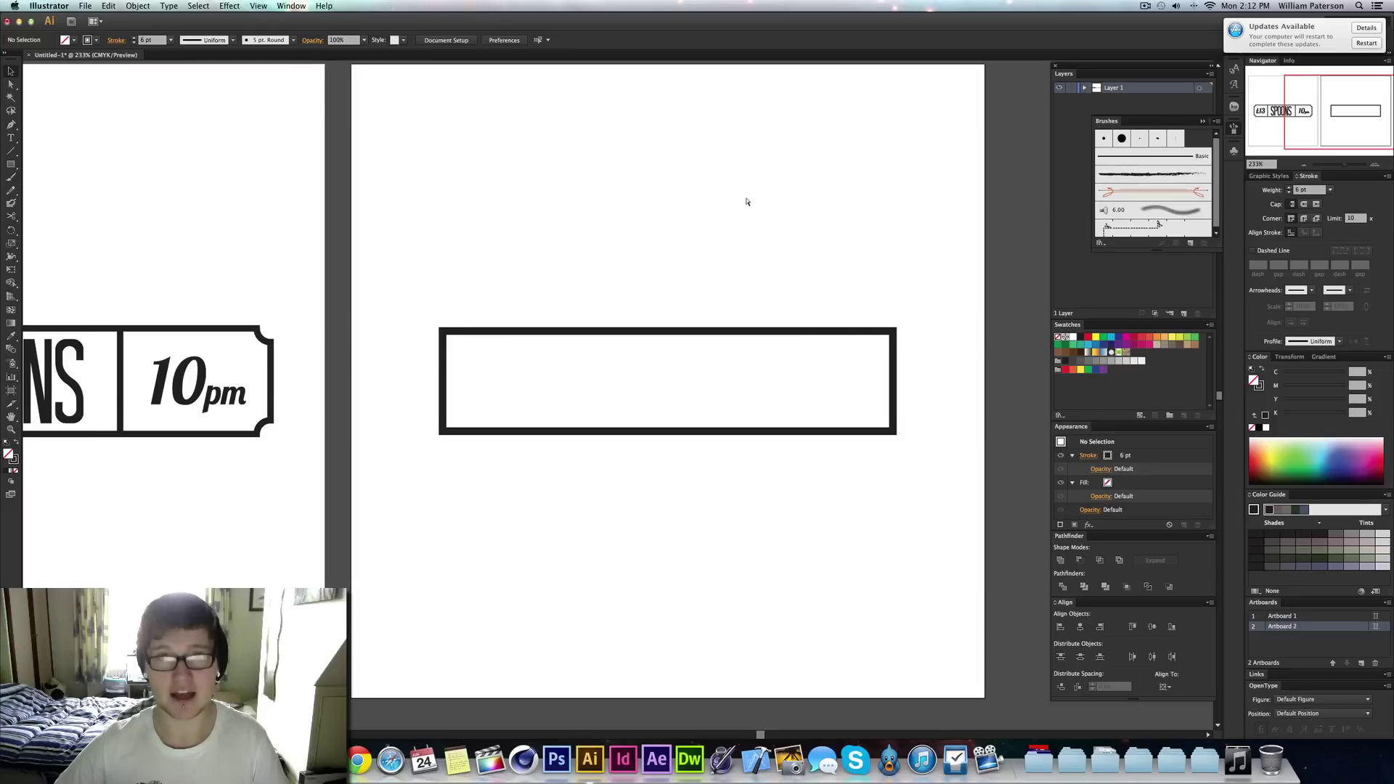
Add a text object reading "£13" above the rectangle with the Type tool
{"action": "scroll", "coordinate": [745, 204], "scroll_direction": "up", "scroll_amount": 1}
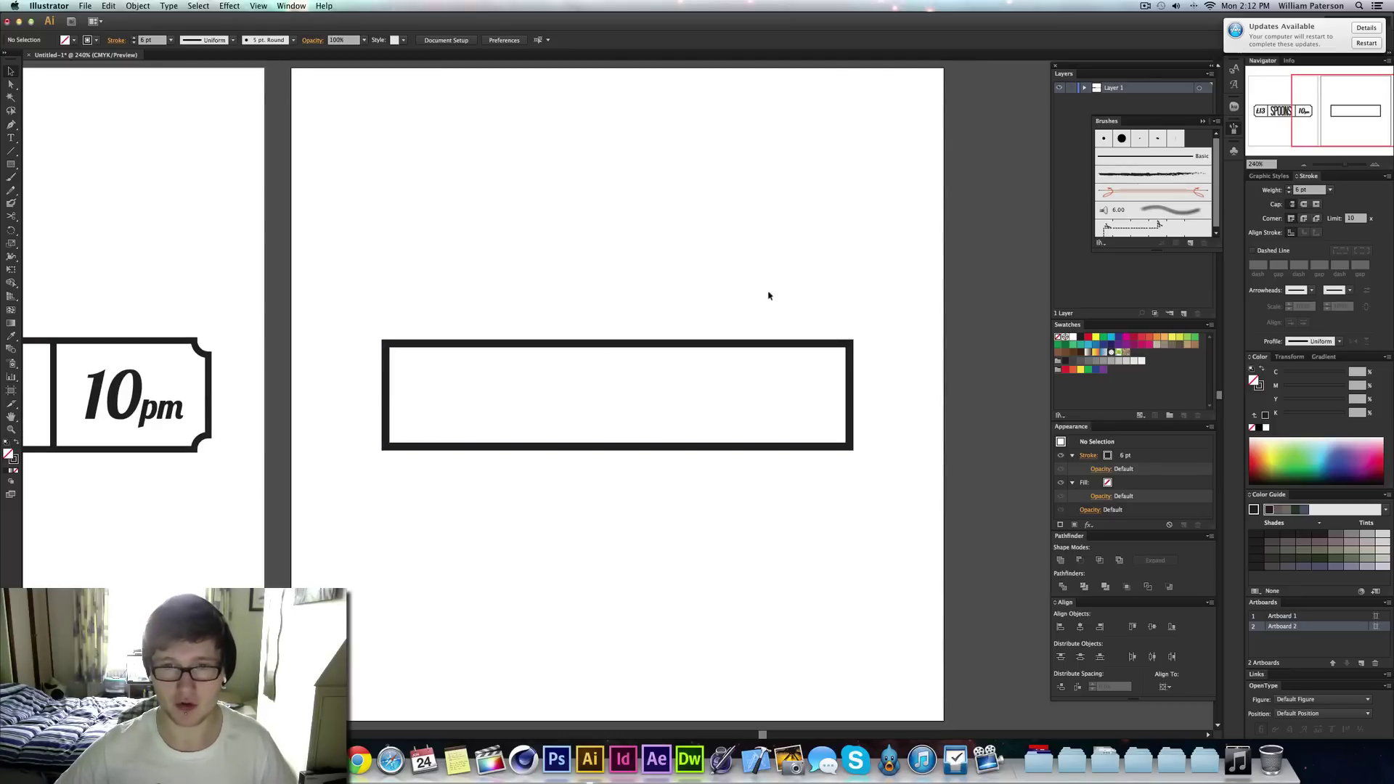
{"action": "left_click", "coordinate": [758, 344]}
{"action": "left_click", "coordinate": [761, 228]}
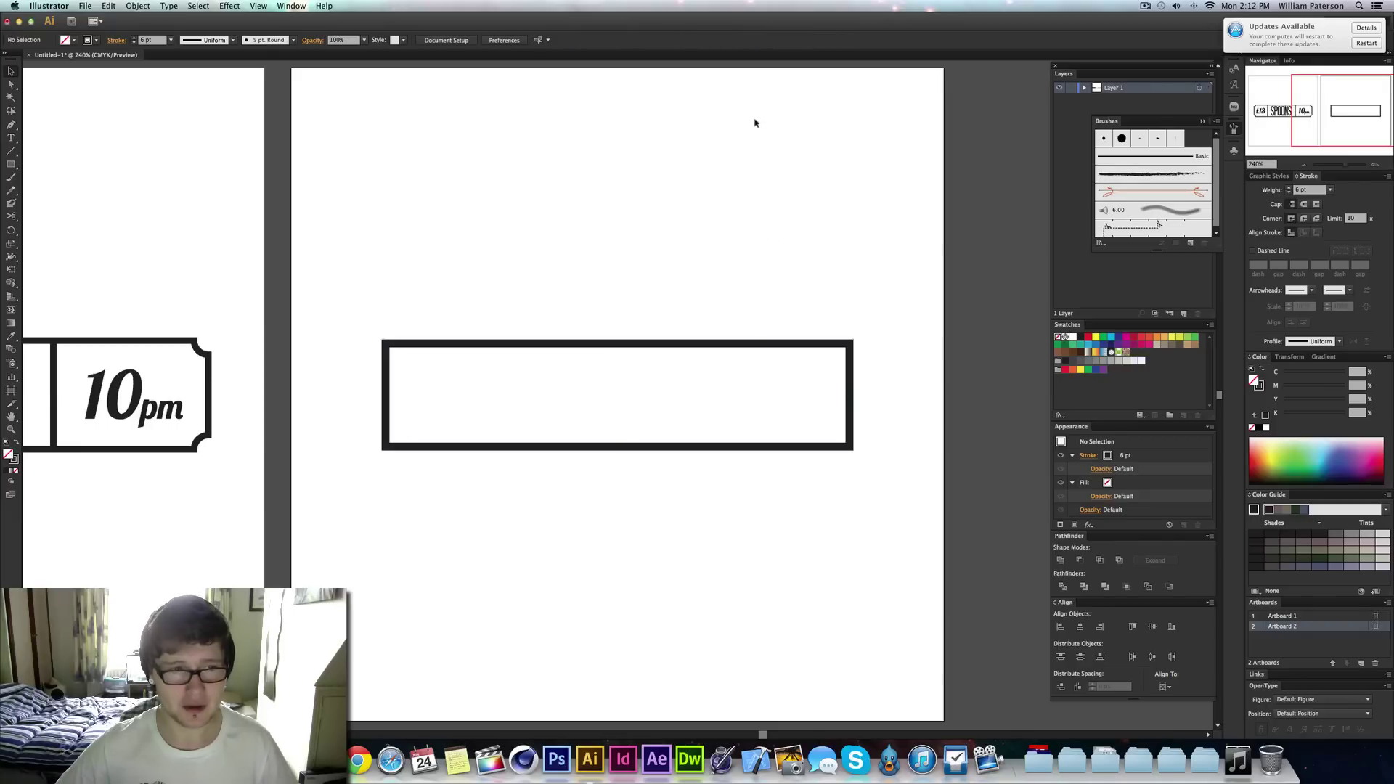
{"action": "left_click_drag", "start_coordinate": [311, 494], "coordinate": [798, 453]}
{"action": "left_click_drag", "start_coordinate": [1012, 499], "coordinate": [553, 526]}
{"action": "key", "text": "t"}
{"action": "left_click", "coordinate": [525, 263]}
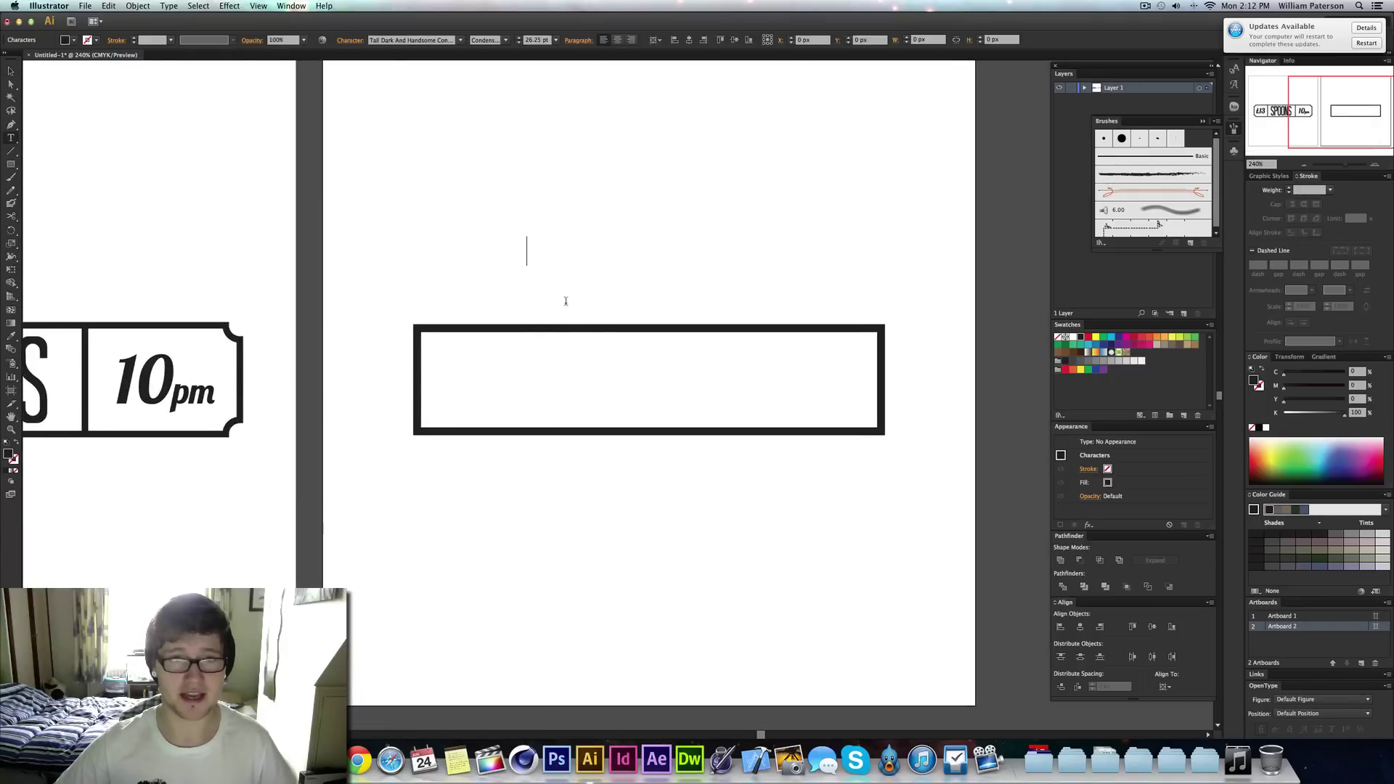
{"action": "type", "text": "£13"}
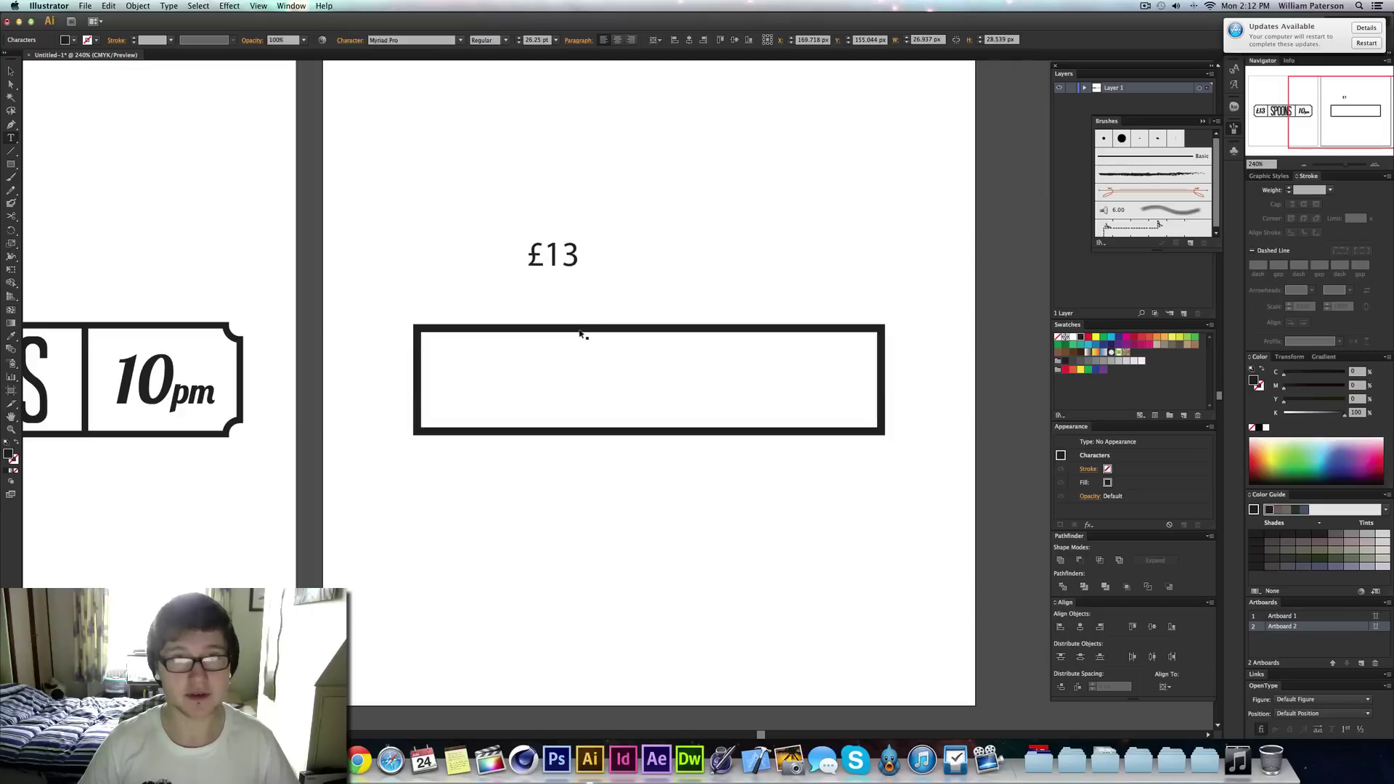
{"action": "key", "text": "Escape"}
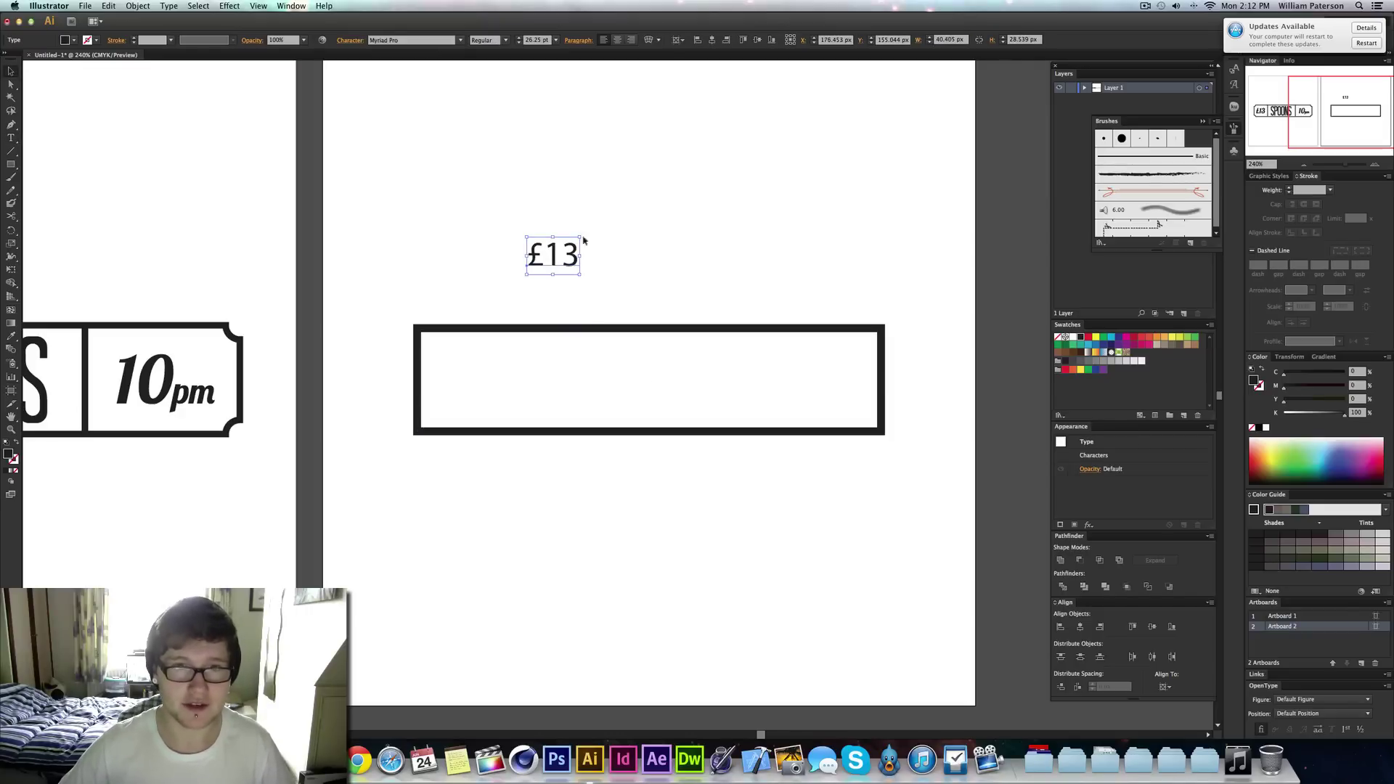
Change the font of the £13 text to Lobster 1.4
{"action": "key", "text": "super+t"}
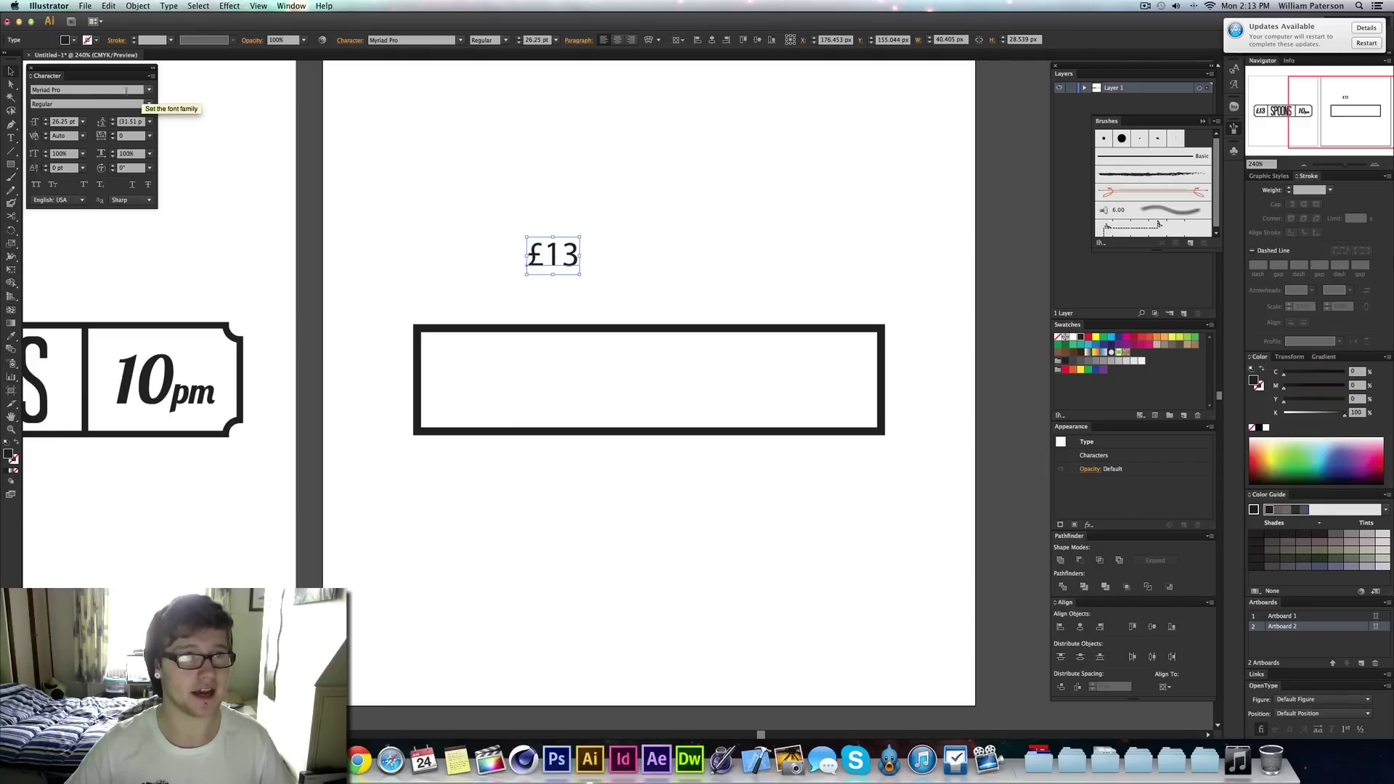
{"action": "left_click_drag", "start_coordinate": [134, 90], "coordinate": [4, 109]}
{"action": "type", "text": "Lobster"}
{"action": "key", "text": "Return"}
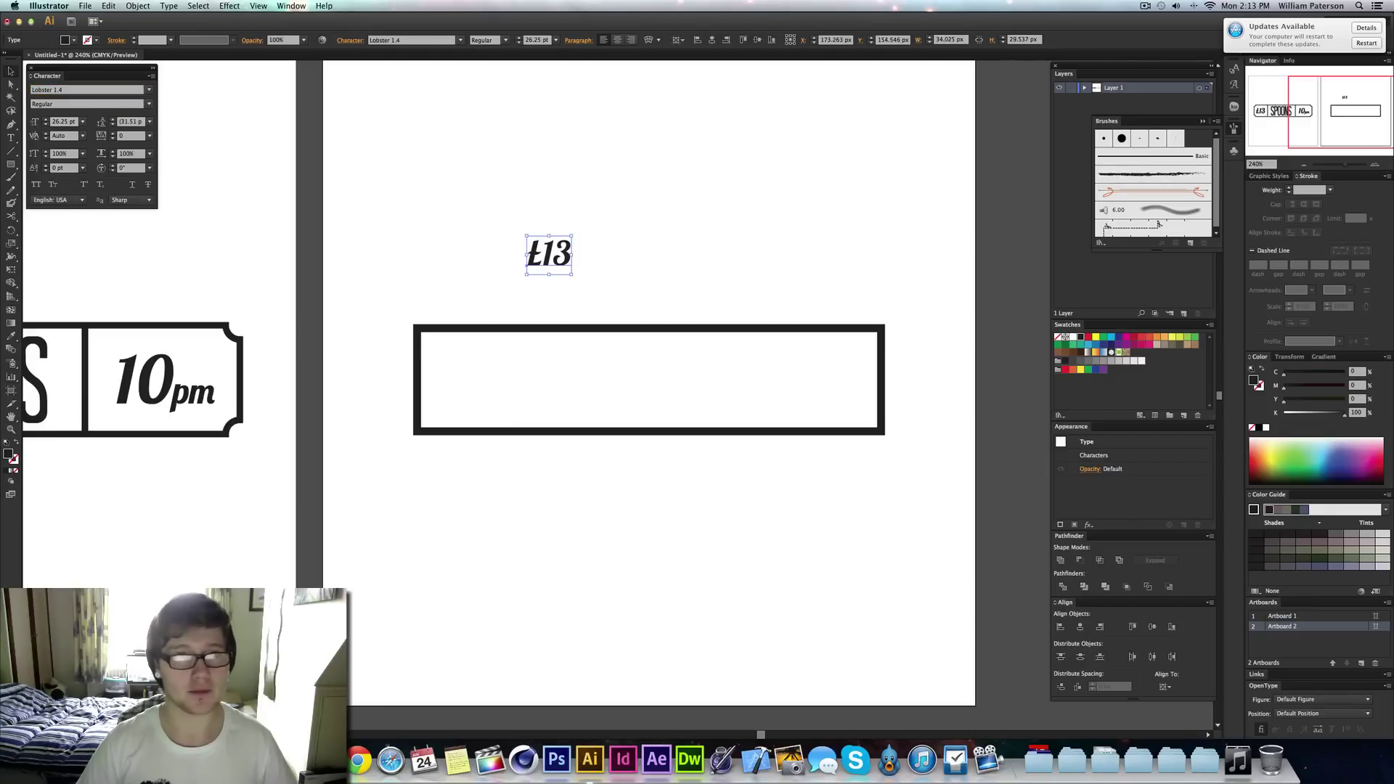
Move the £13 text inside the rectangle's left end and enlarge it to about 51 pt
{"action": "left_click_drag", "start_coordinate": [549, 254], "coordinate": [506, 377]}
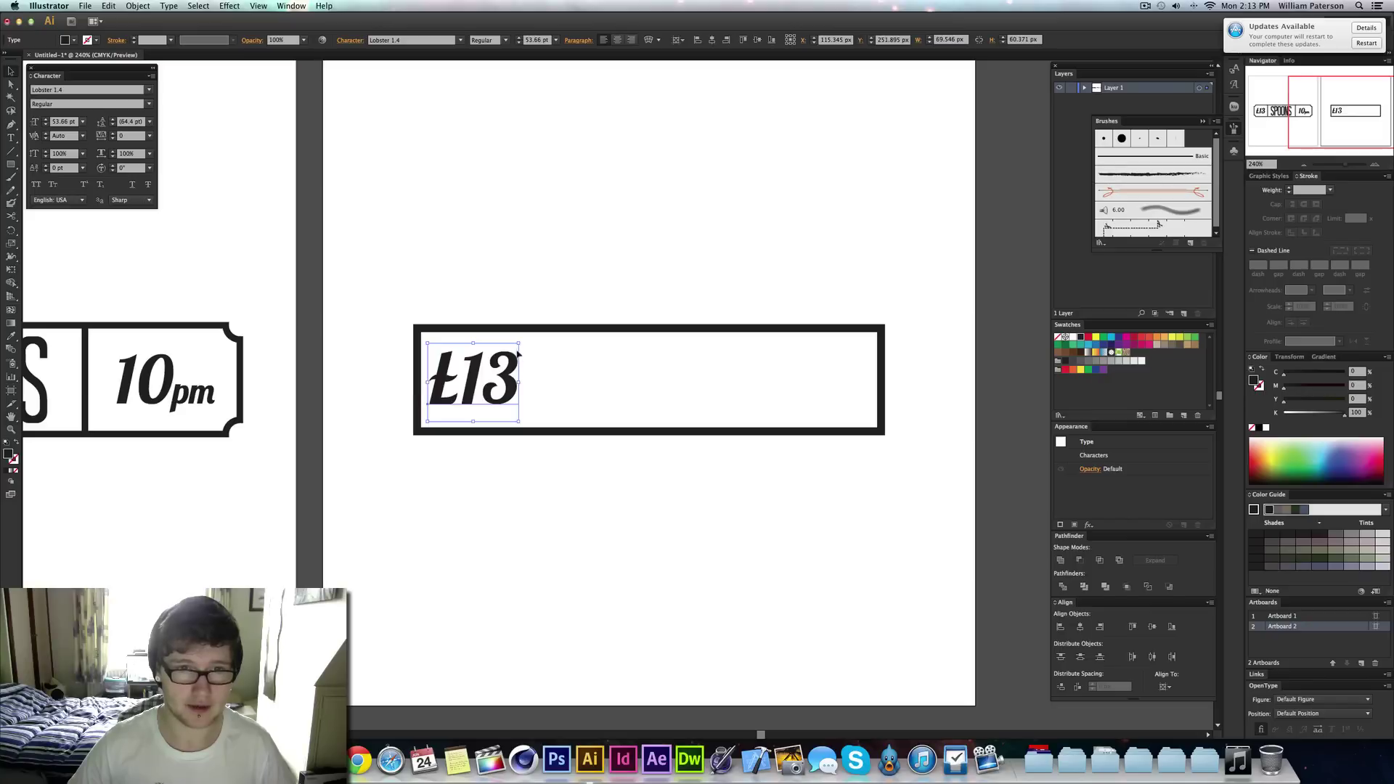
{"action": "left_click", "coordinate": [567, 379]}
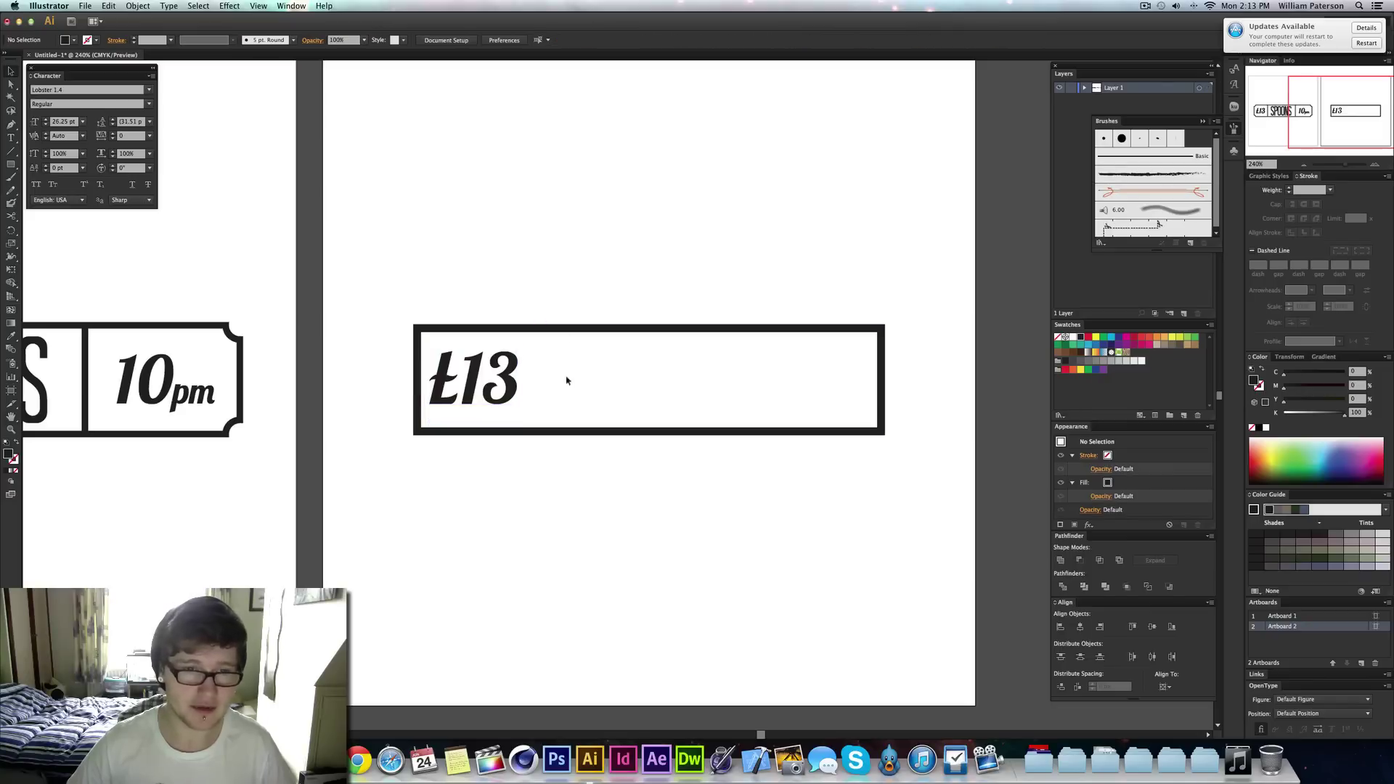
{"action": "left_click", "coordinate": [499, 391]}
{"action": "left_click_drag", "start_coordinate": [518, 379], "coordinate": [520, 379]}
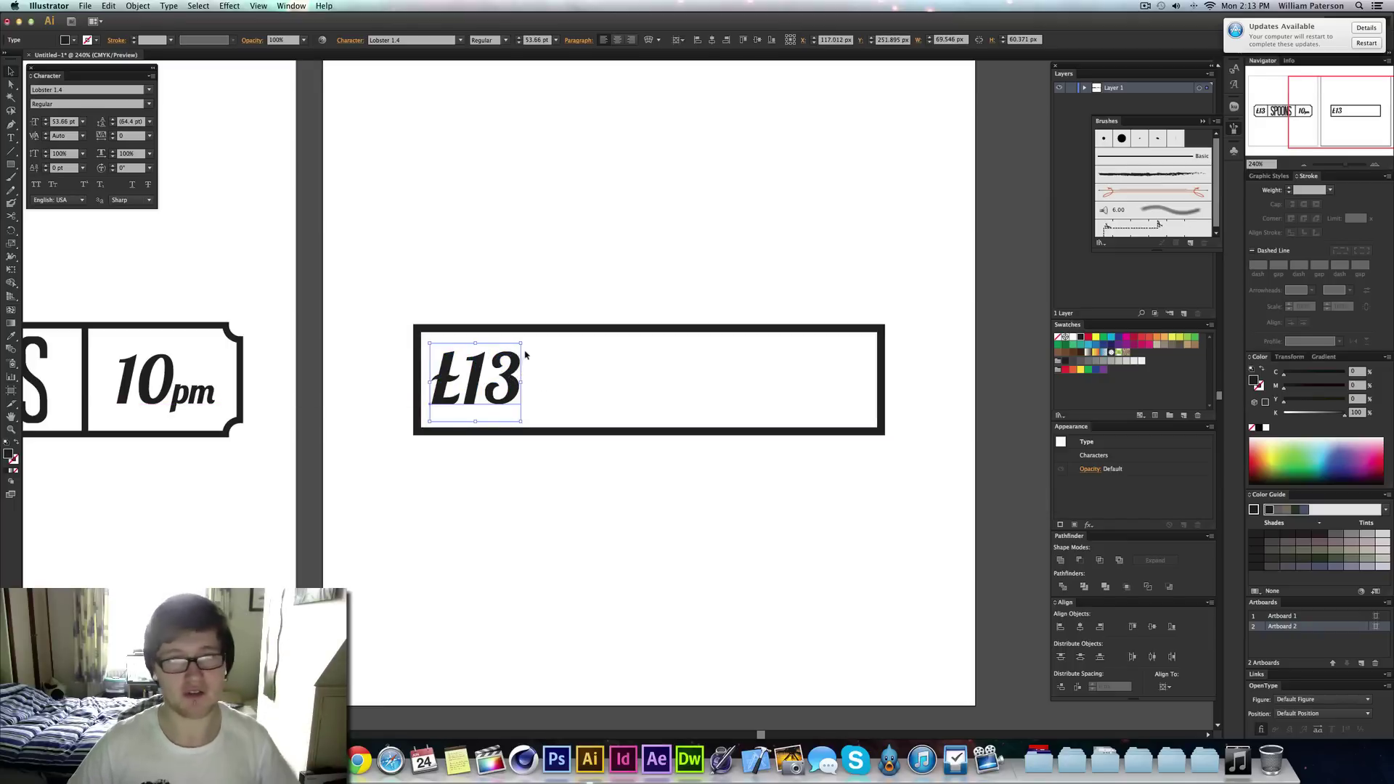
{"action": "left_click_drag", "start_coordinate": [522, 343], "coordinate": [520, 345]}
{"action": "left_click", "coordinate": [595, 362]}
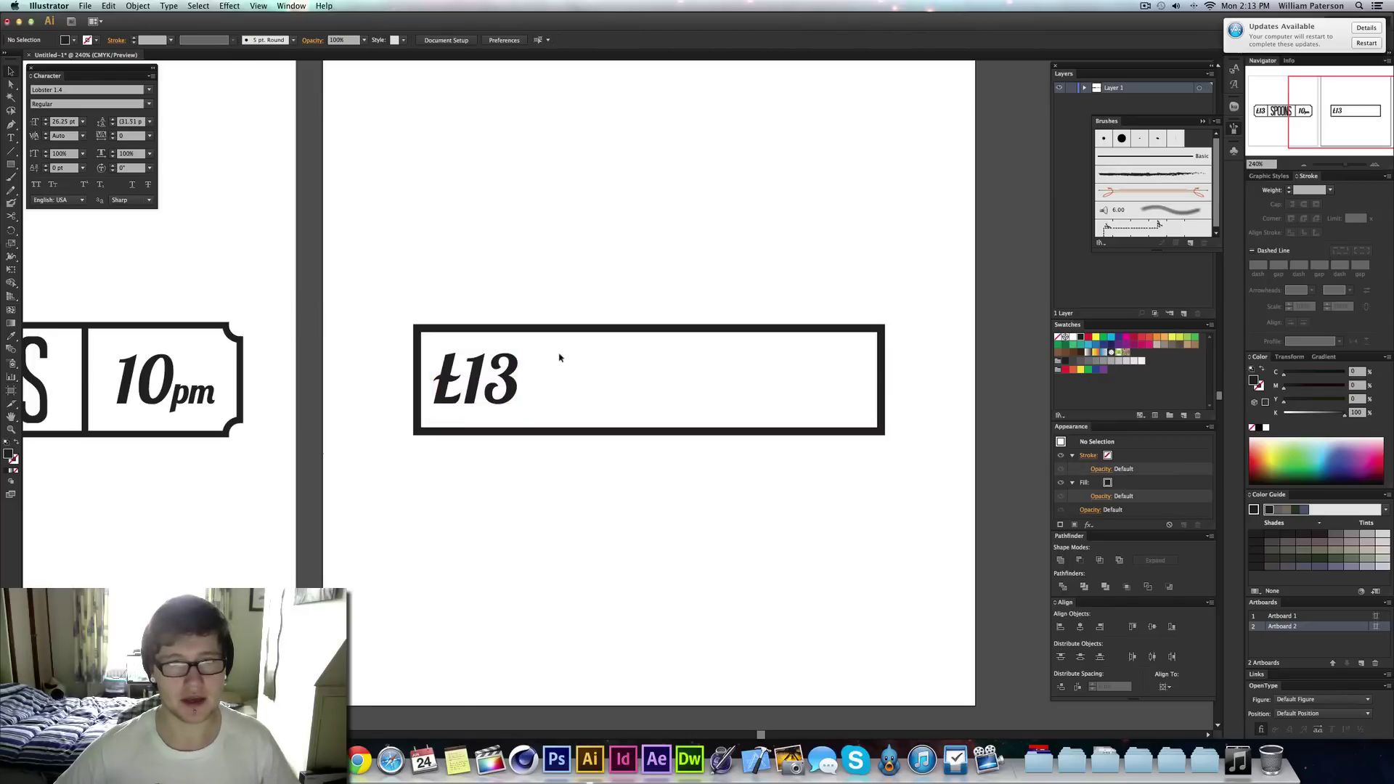
{"action": "left_click", "coordinate": [497, 392]}
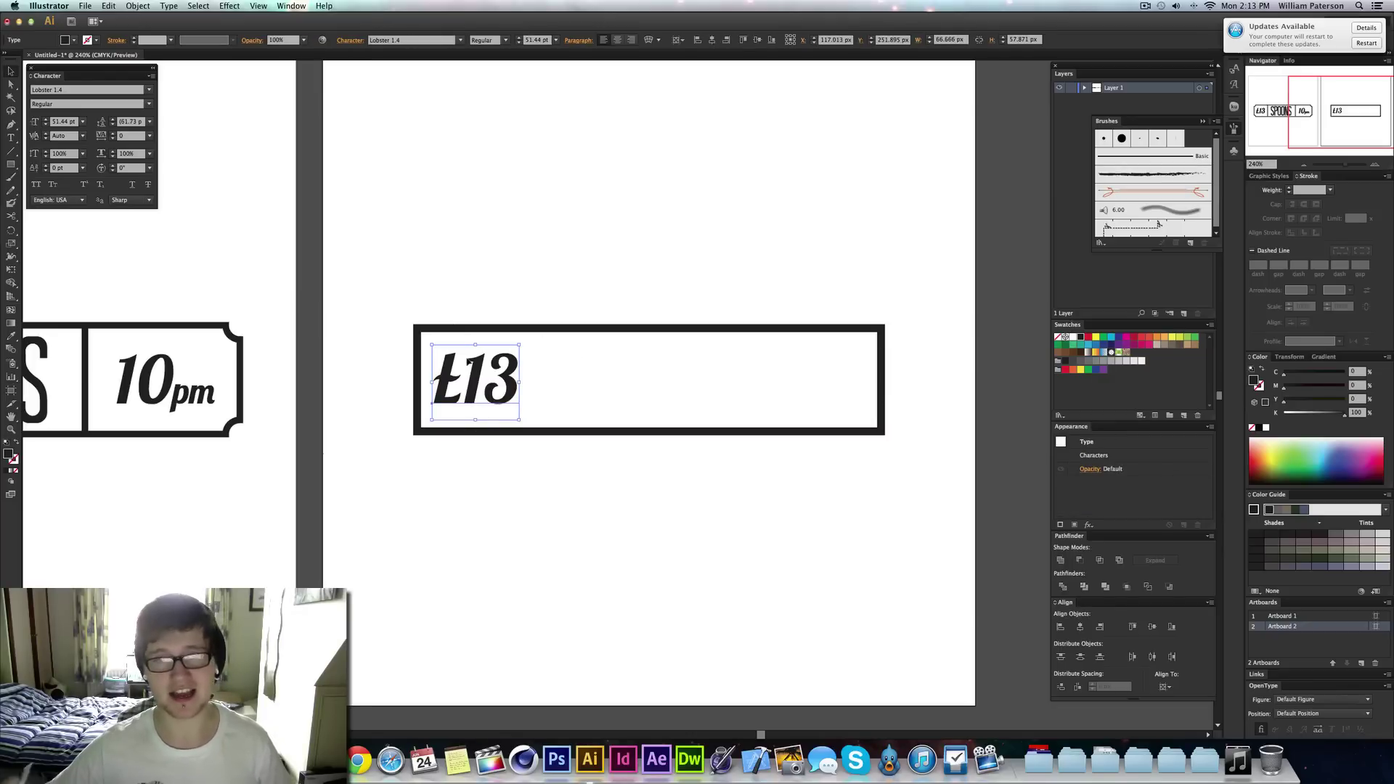
Examine the border and the vertical divider lines of the finished SPOONS badge on the first artboard
{"action": "scroll", "coordinate": [657, 482], "scroll_direction": "left", "scroll_amount": 10}
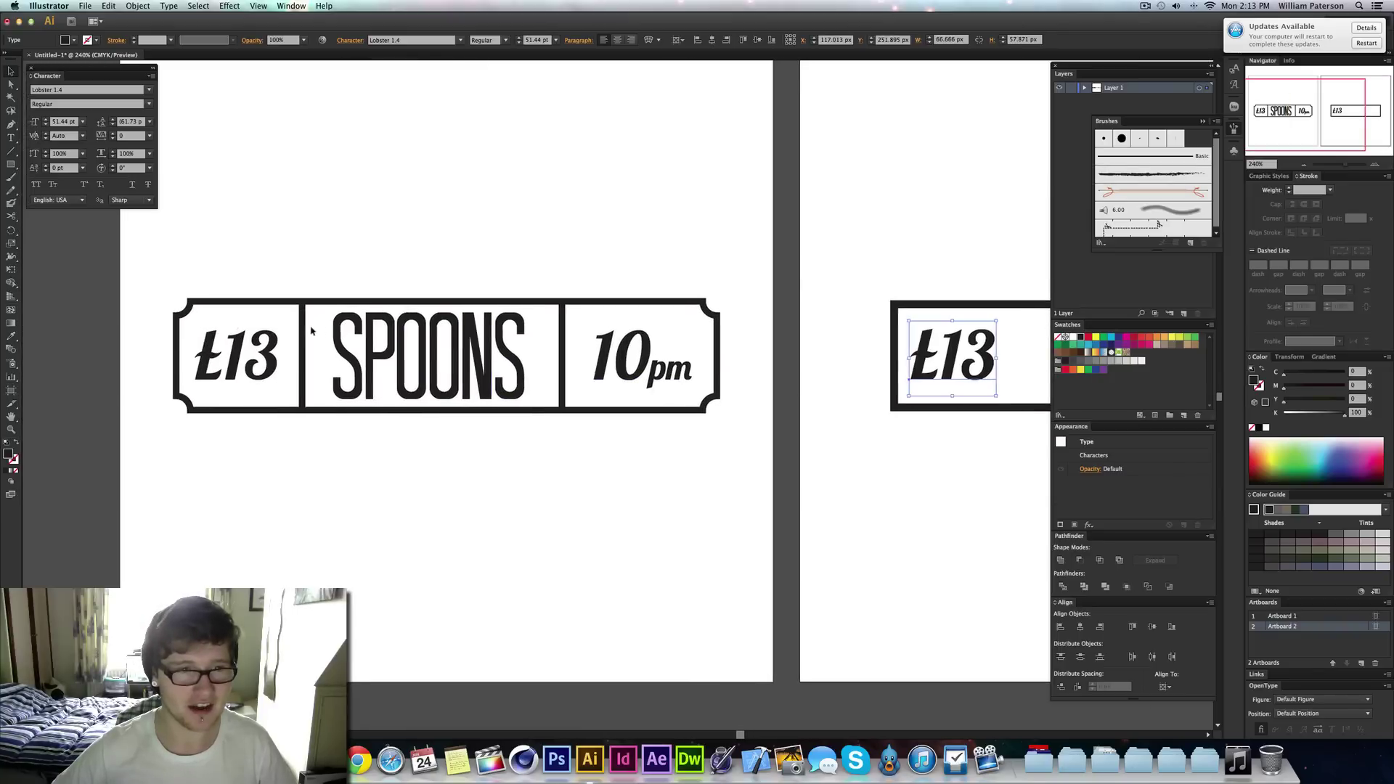
{"action": "left_click_drag", "start_coordinate": [319, 333], "coordinate": [291, 355]}
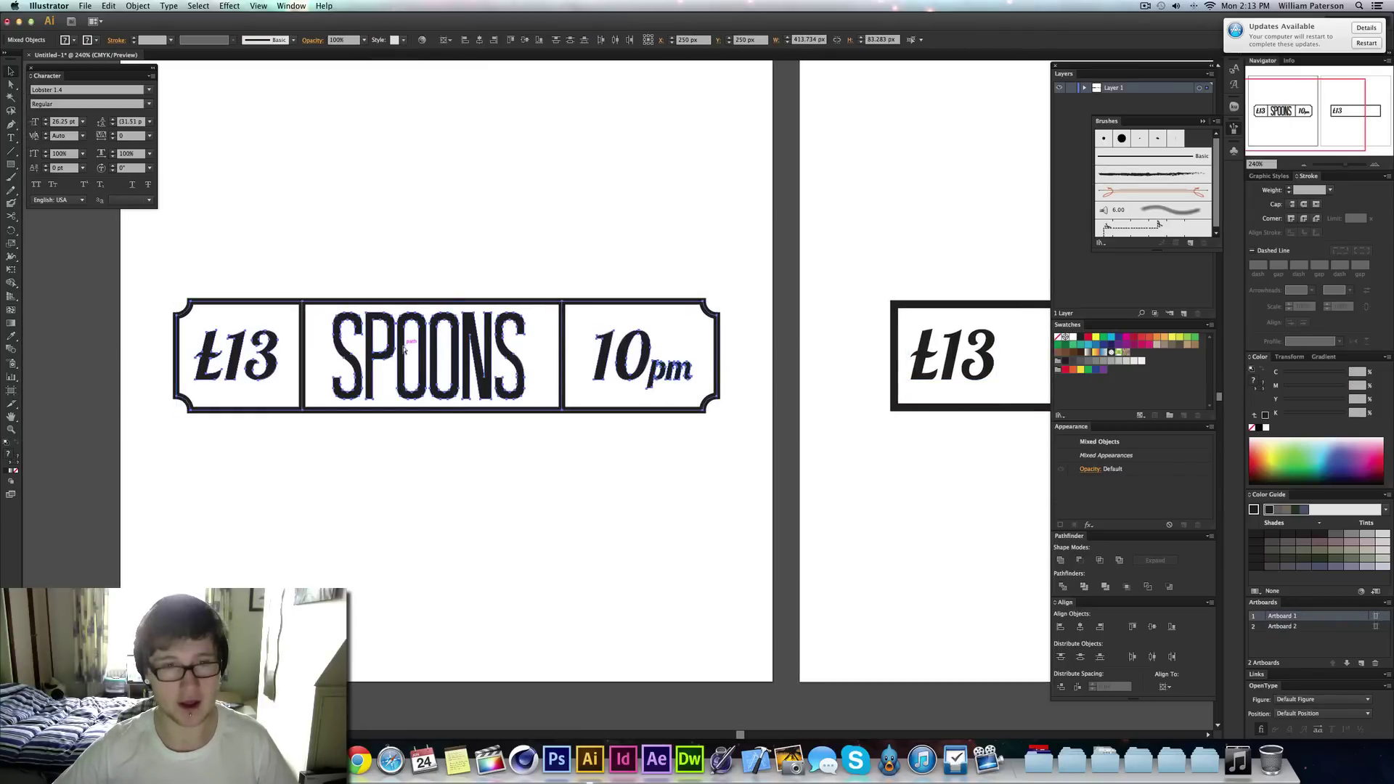
{"action": "left_click_drag", "start_coordinate": [577, 312], "coordinate": [553, 331]}
{"action": "left_click", "coordinate": [302, 329]}
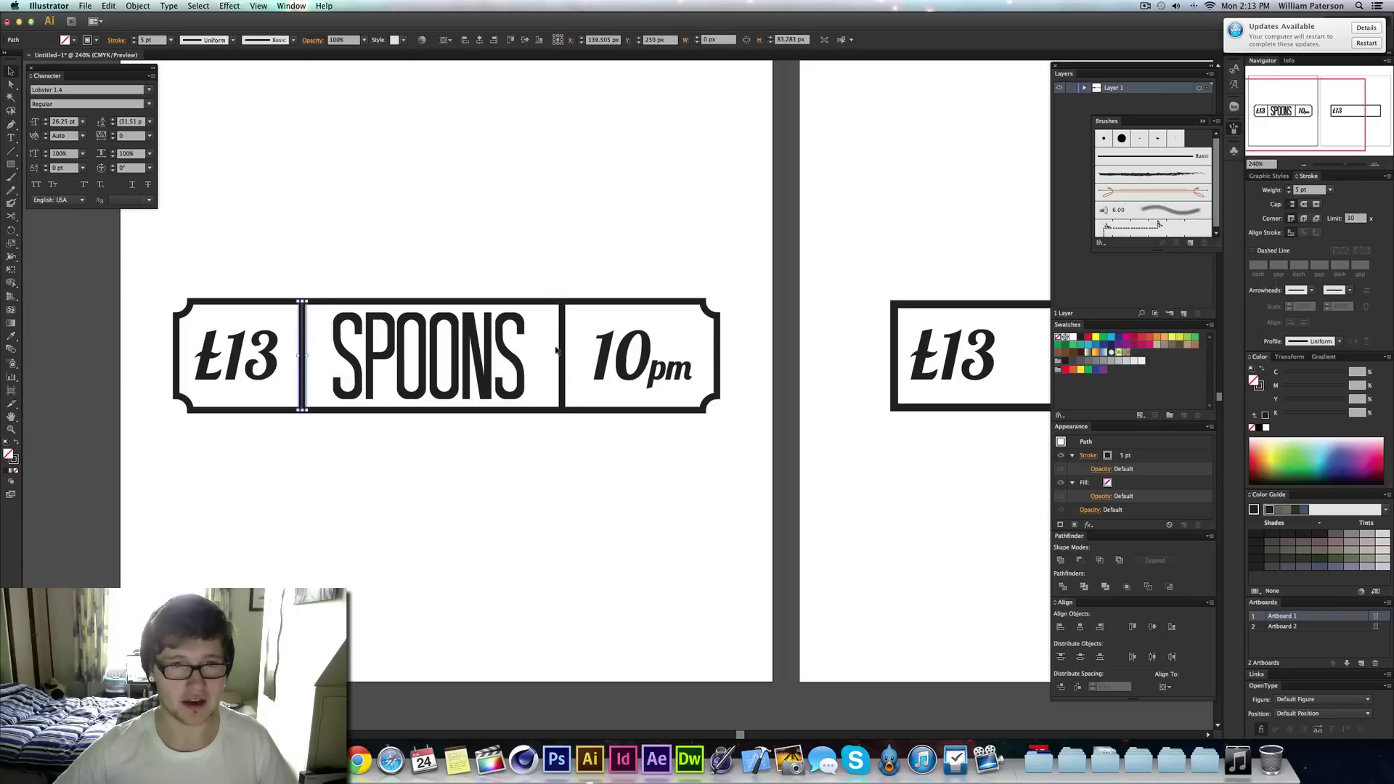
{"action": "left_click", "coordinate": [562, 349]}
{"action": "left_click_drag", "start_coordinate": [568, 270], "coordinate": [558, 445]}
Try uniting the finished badge's border and dividers, and undo the recent changes to the badge
{"action": "left_click", "coordinate": [1060, 559]}
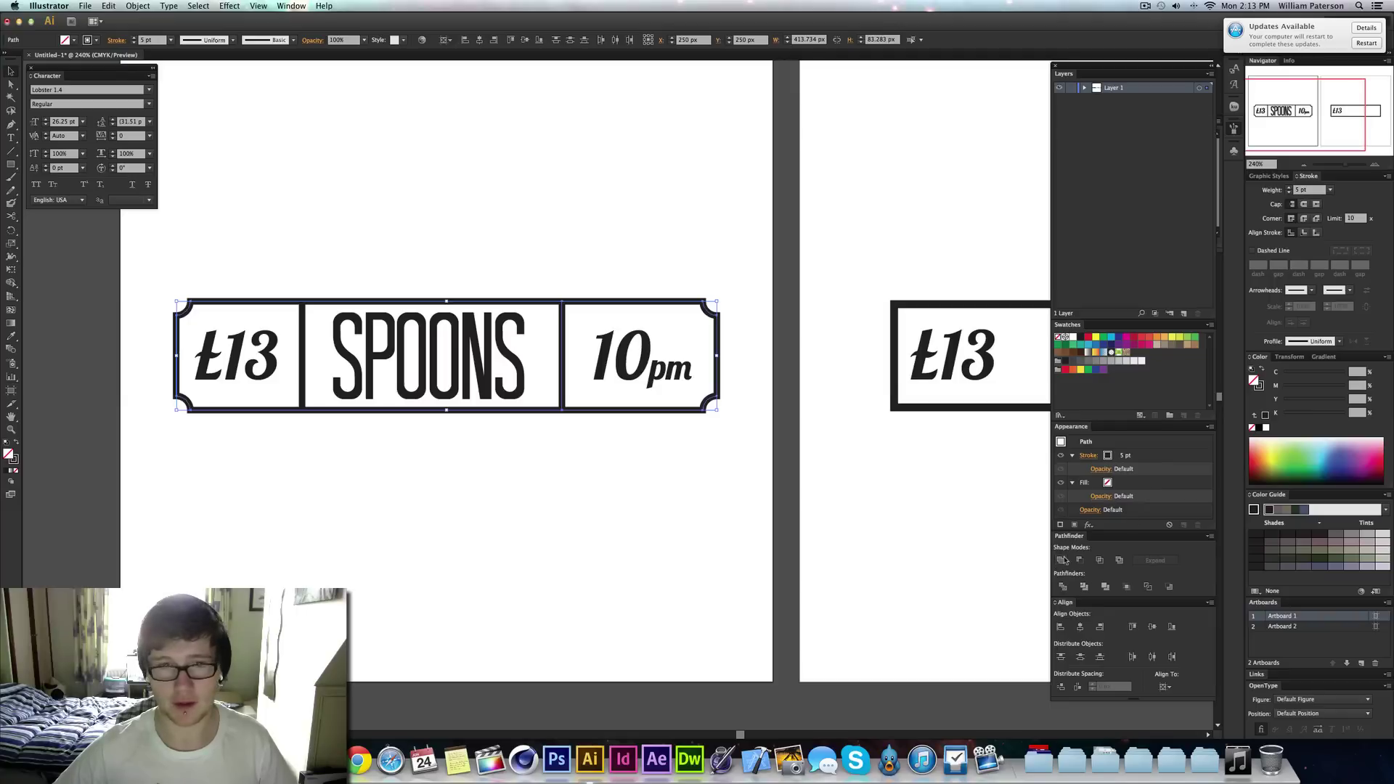
{"action": "key", "text": "ctrl+z"}
{"action": "left_click", "coordinate": [639, 356]}
{"action": "key", "text": "super+z"}
{"action": "key", "text": "super+z"}
Draw a vertical divider line about 79 px tall across the new rectangle, just right of the £13 text
{"action": "left_click_drag", "start_coordinate": [808, 393], "coordinate": [296, 405]}
{"action": "left_click", "coordinate": [420, 495]}
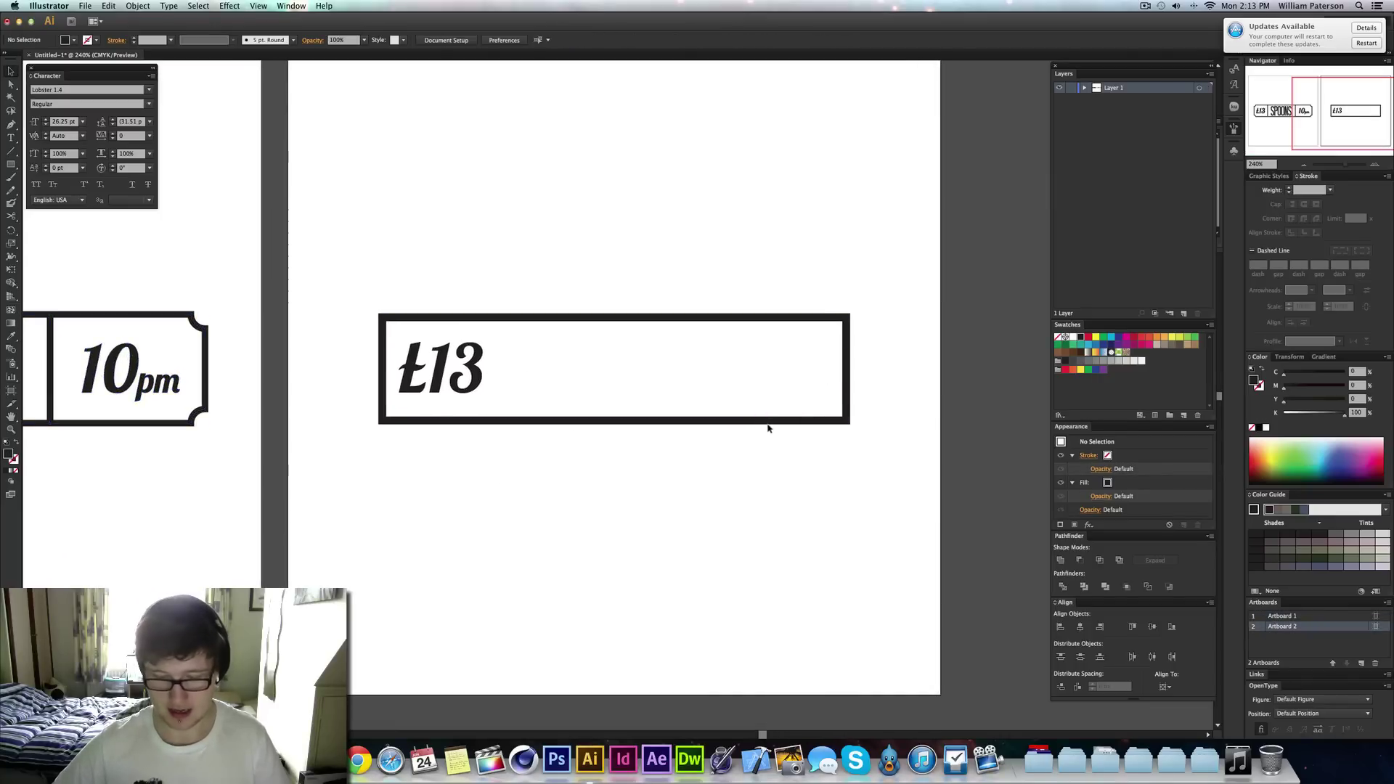
{"action": "key", "text": "backslash"}
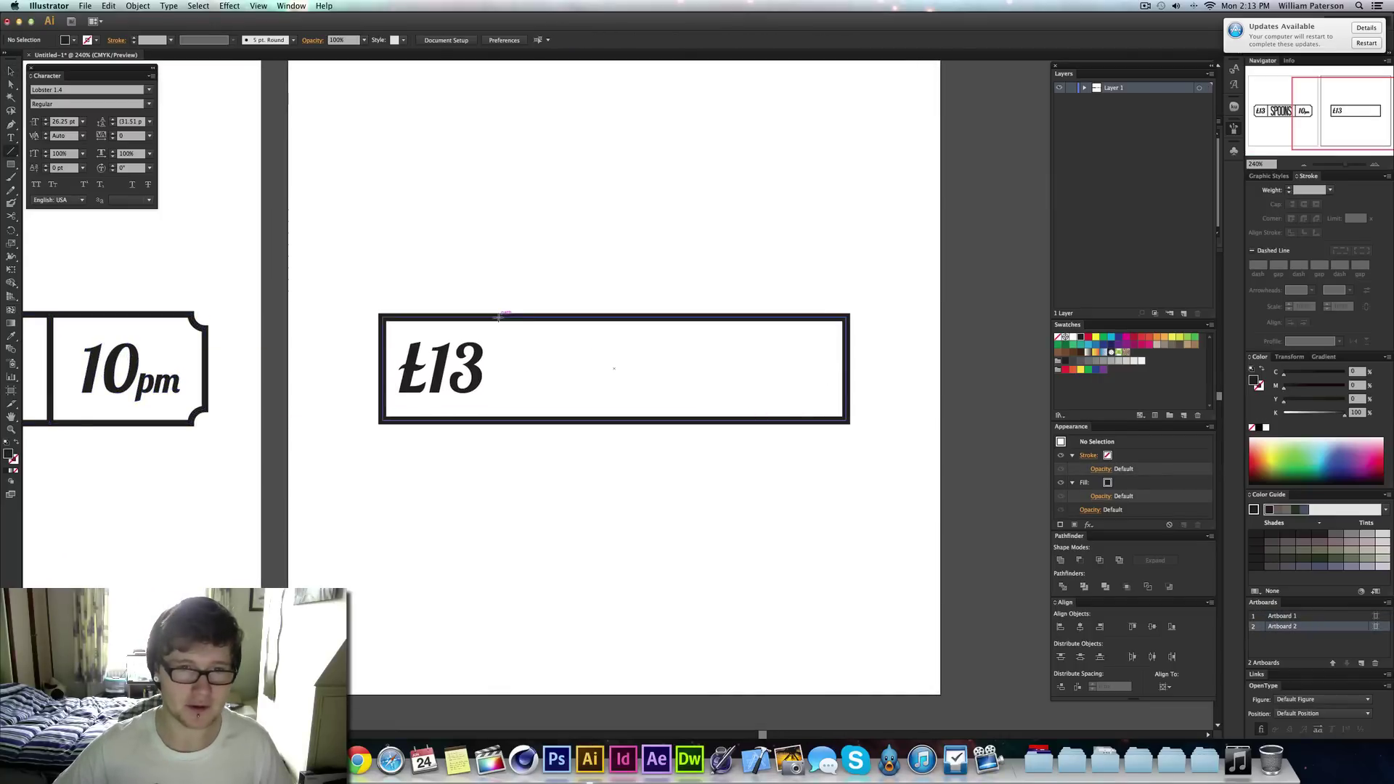
{"action": "left_click_drag", "start_coordinate": [498, 320], "coordinate": [504, 421]}
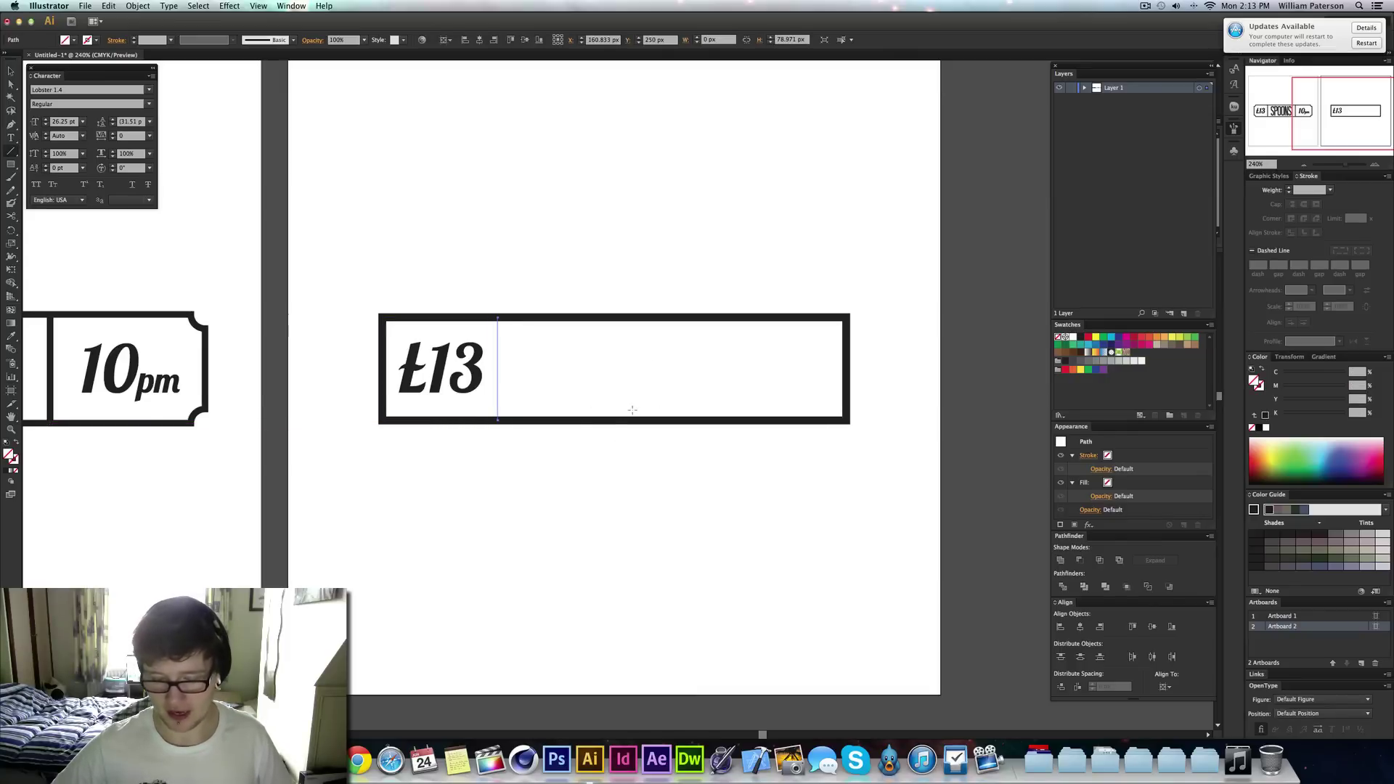
Undo the new divider line and the latest changes to the £13 text
{"action": "key", "text": "super+z"}
{"action": "key", "text": "super+z"}
{"action": "key", "text": "super+z"}
{"action": "key", "text": "super+z"}
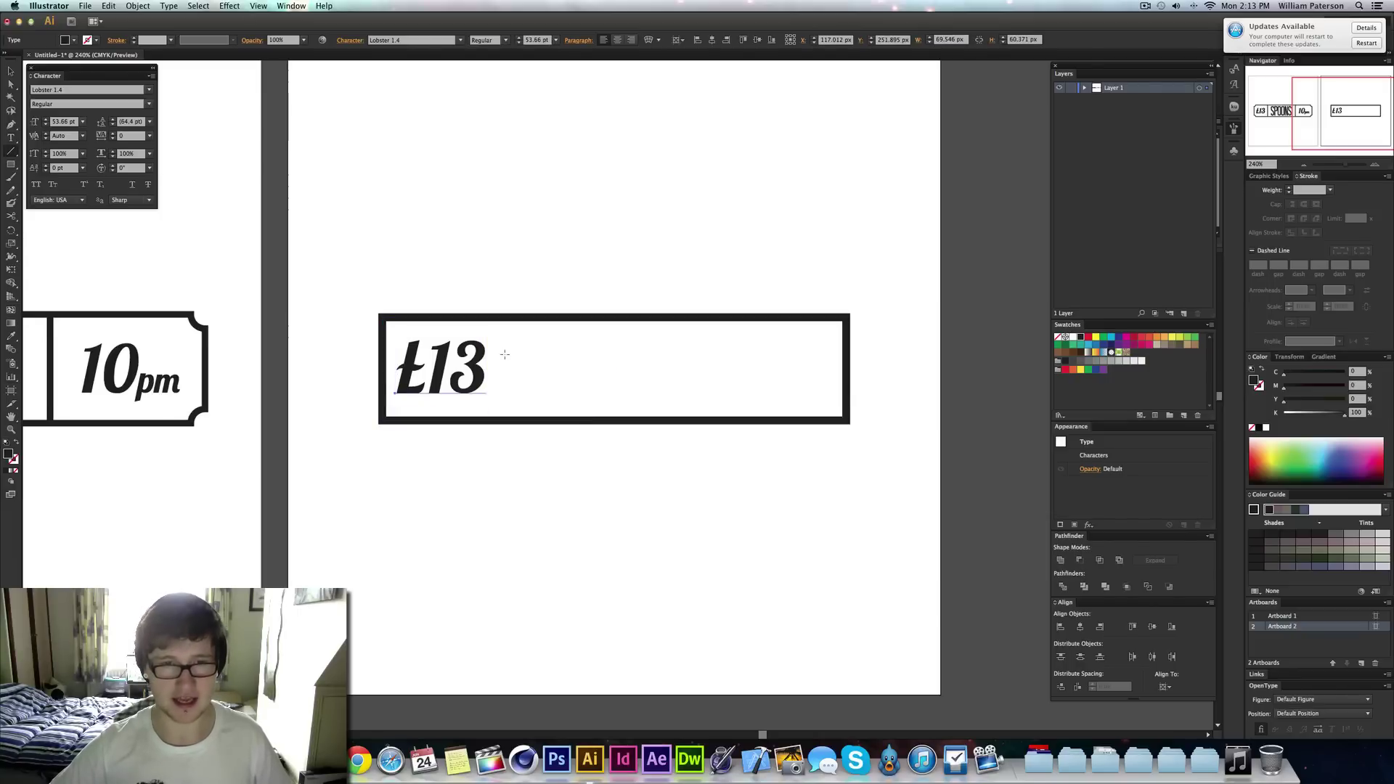
Draw a vertical divider about 79 px tall across the rectangle, just right of the £13 text, and set its stroke weight to 6 pt
{"action": "left_click", "coordinate": [11, 154]}
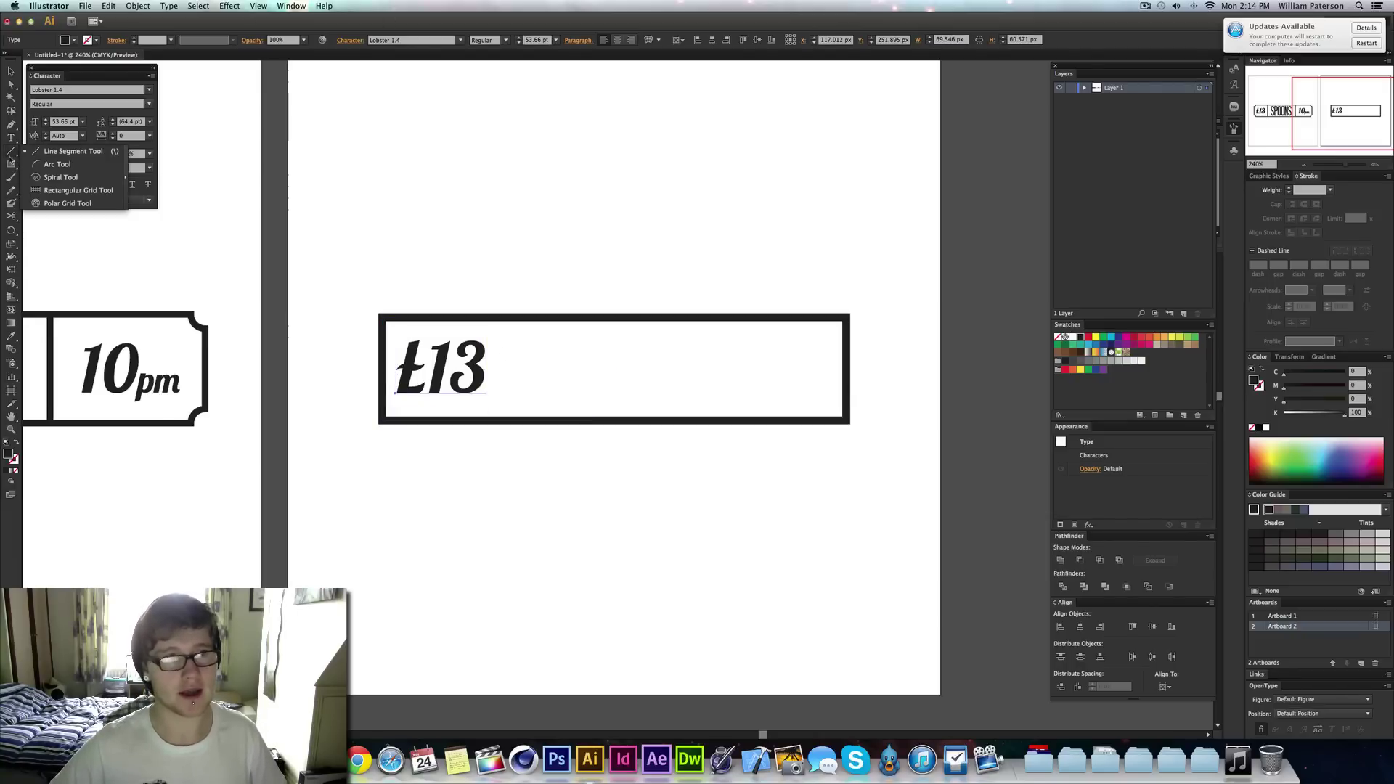
{"action": "left_click", "coordinate": [48, 155]}
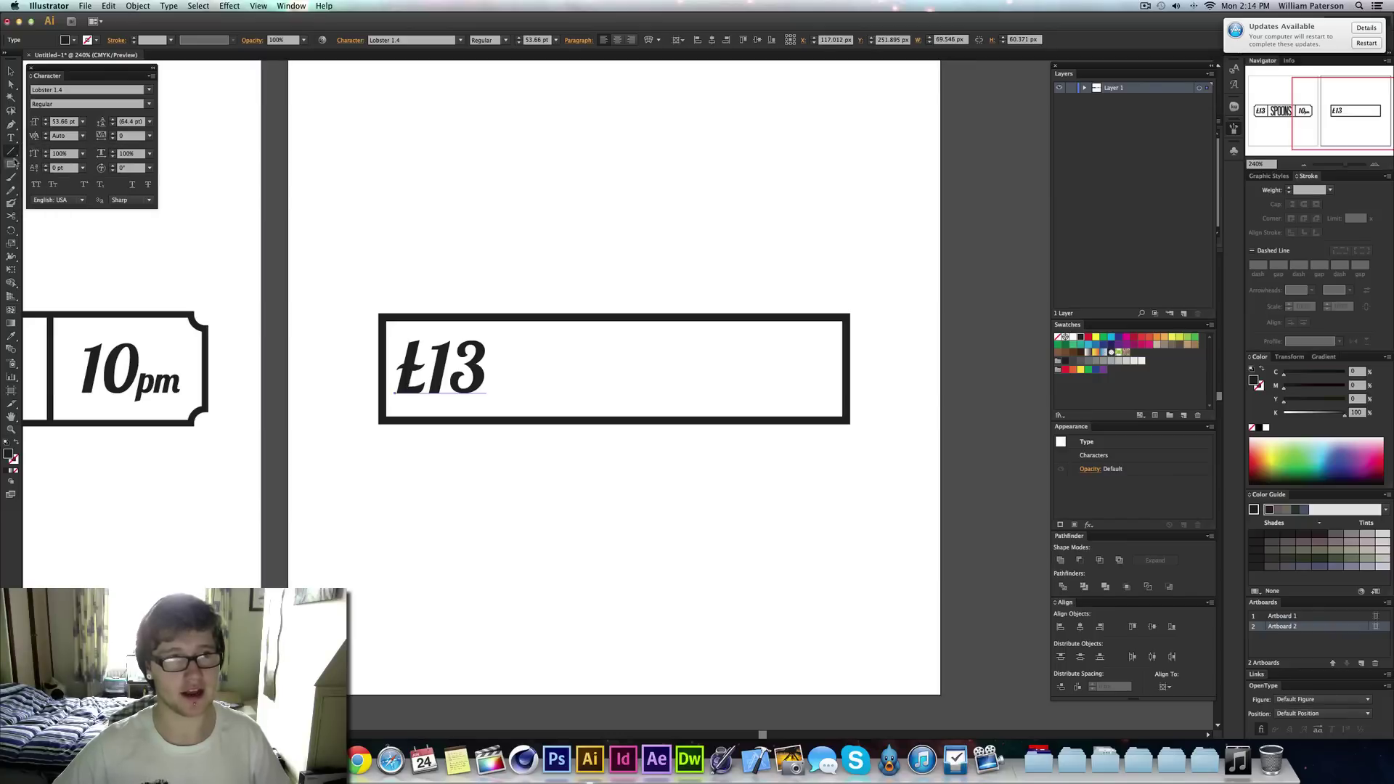
{"action": "left_click_drag", "start_coordinate": [507, 318], "coordinate": [507, 420]}
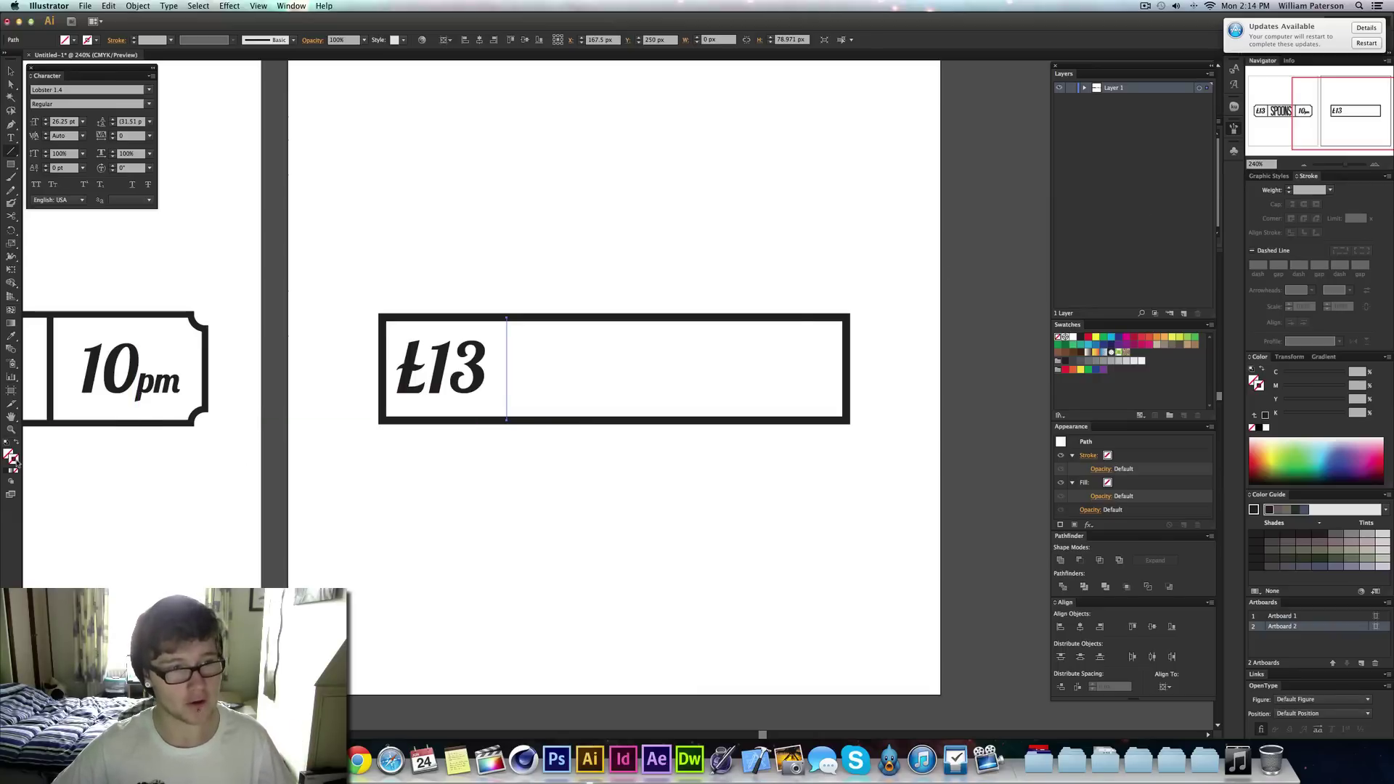
{"action": "left_click", "coordinate": [1291, 189]}
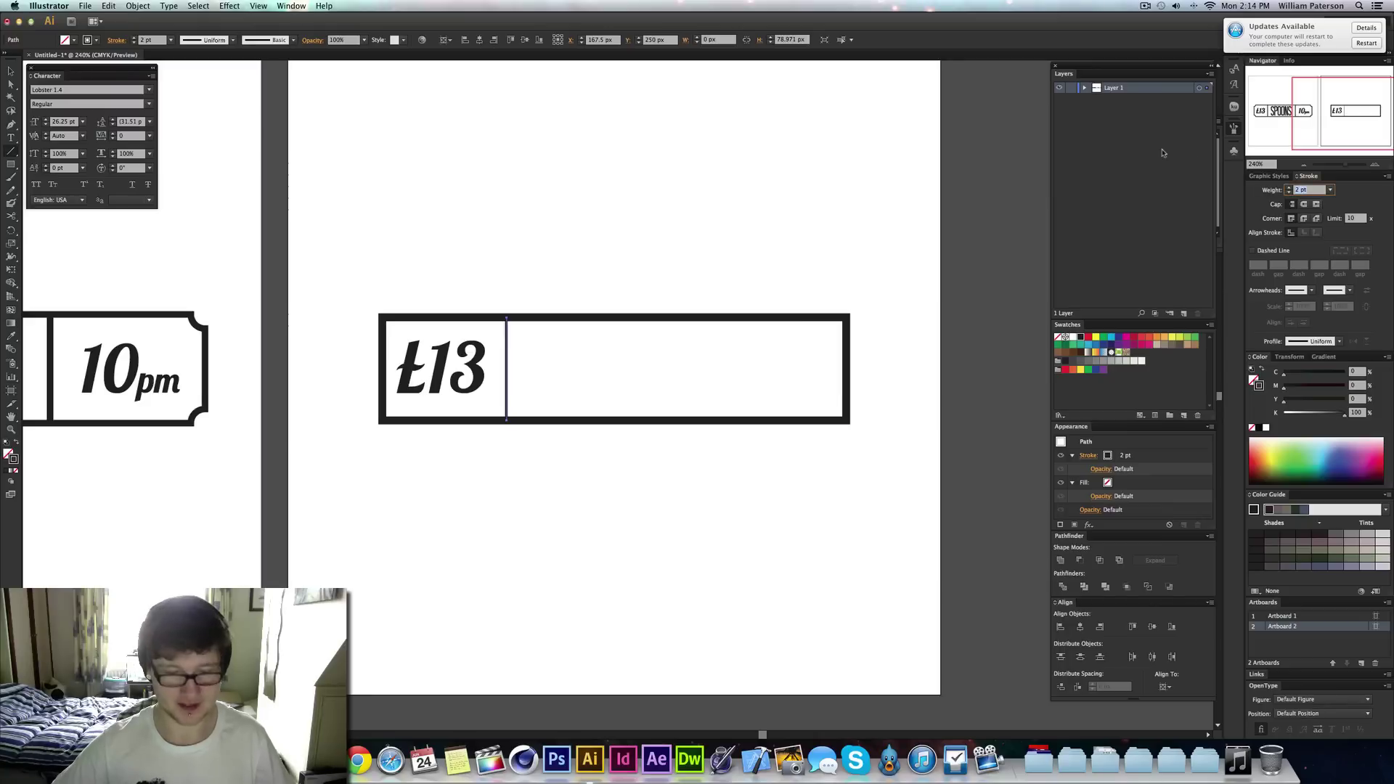
{"action": "type", "text": "6"}
{"action": "key", "text": "Return"}
{"action": "left_click", "coordinate": [546, 538]}
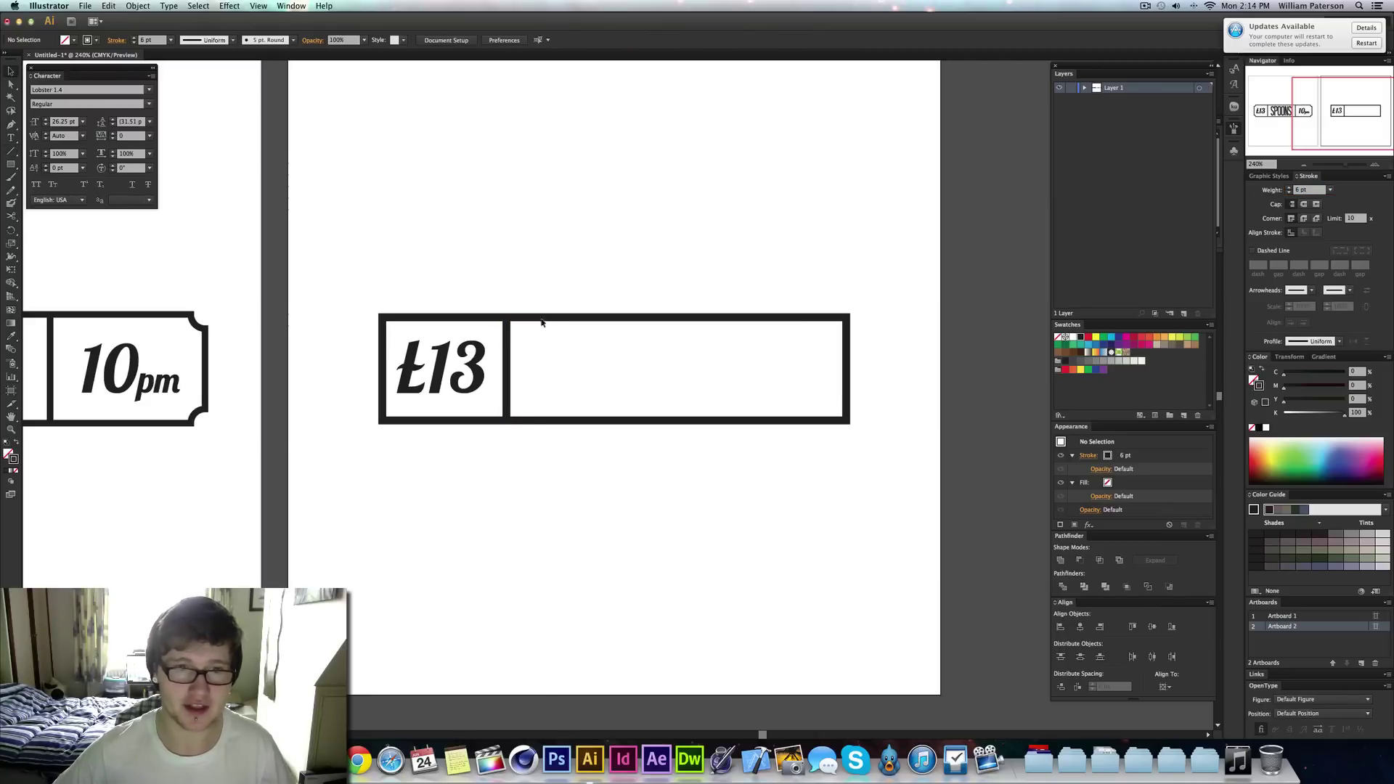
{"action": "left_click", "coordinate": [592, 317]}
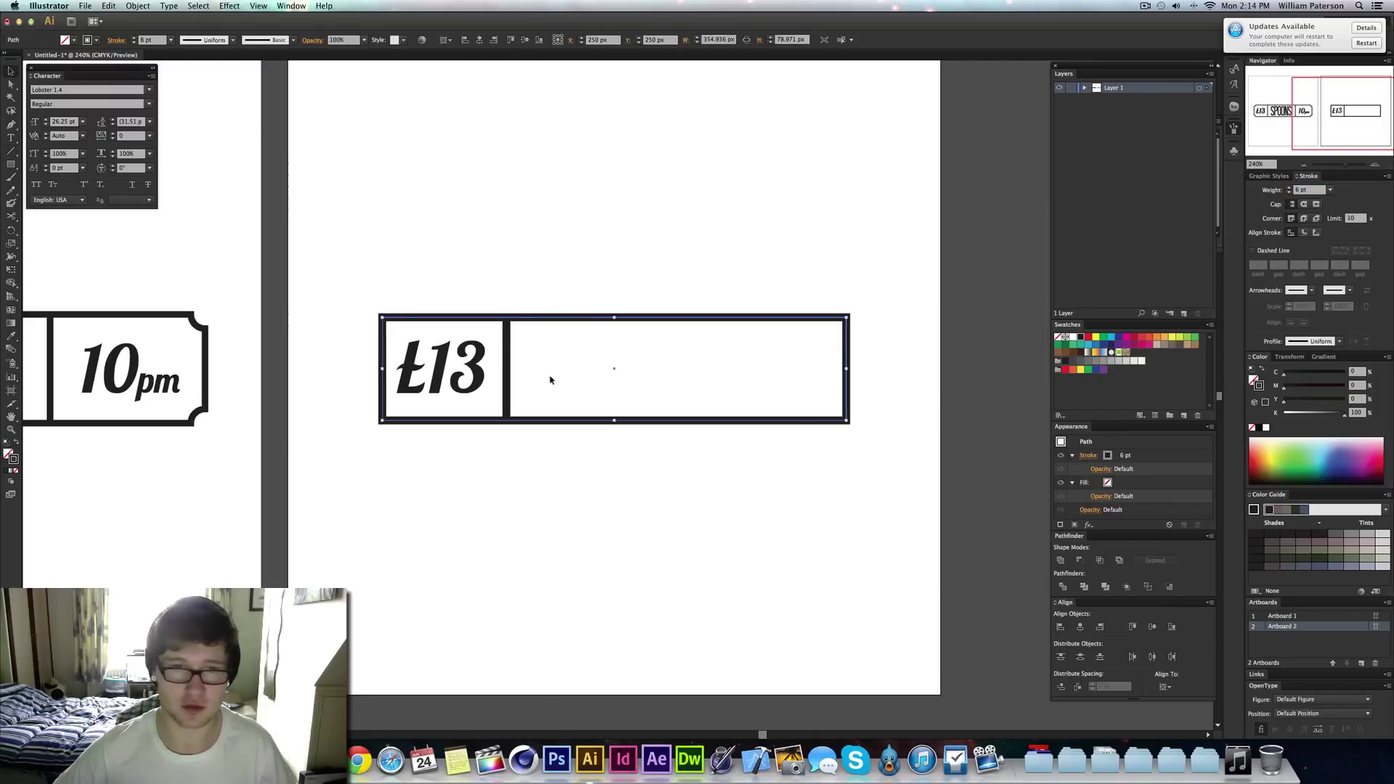
{"action": "left_click", "coordinate": [516, 378]}
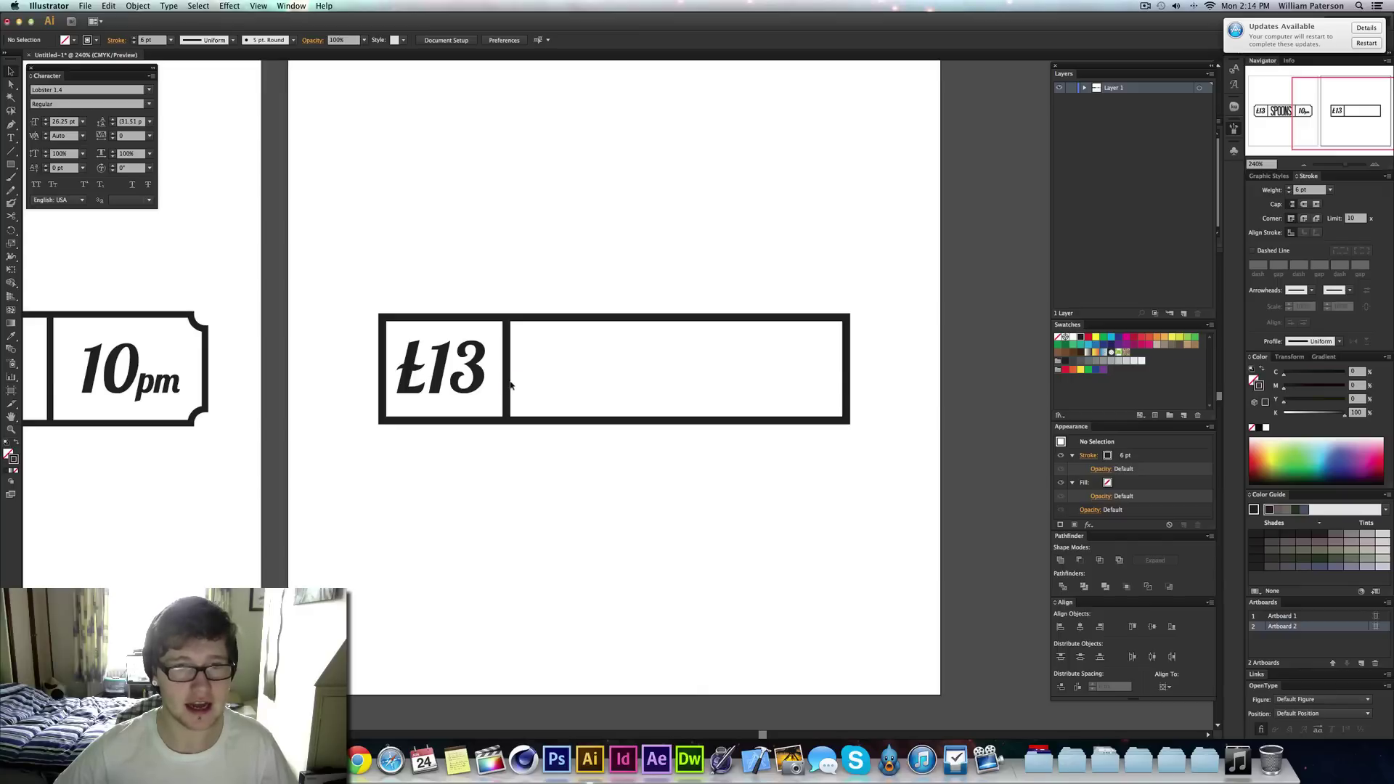
Add the text "Spoons" right of the divider and set its font to Tall Dark And Handsome Condensed
{"action": "key", "text": "t"}
{"action": "left_click", "coordinate": [549, 379]}
{"action": "type", "text": "Spo0o"}
{"action": "key", "text": "BackSpace"}
{"action": "key", "text": "BackSpace"}
{"action": "type", "text": "ons"}
{"action": "key", "text": "Escape"}
{"action": "left_click_drag", "start_coordinate": [102, 90], "coordinate": [23, 86]}
{"action": "type", "text": "Tall Dark And Handsome Condensed"}
{"action": "key", "text": "Return"}
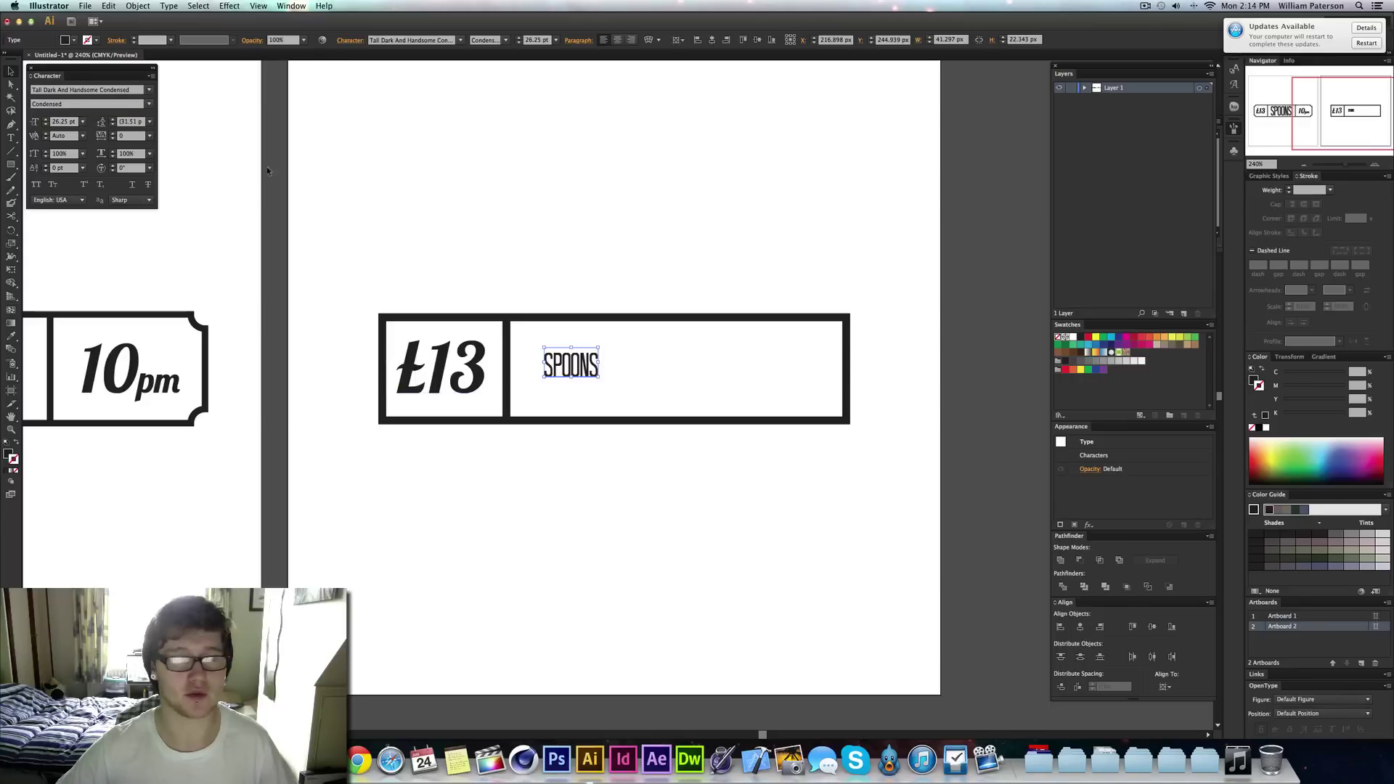
Enlarge the SPOONS text to about 77 pt and position it just right of the divider inside the rectangle
{"action": "left_click", "coordinate": [599, 349]}
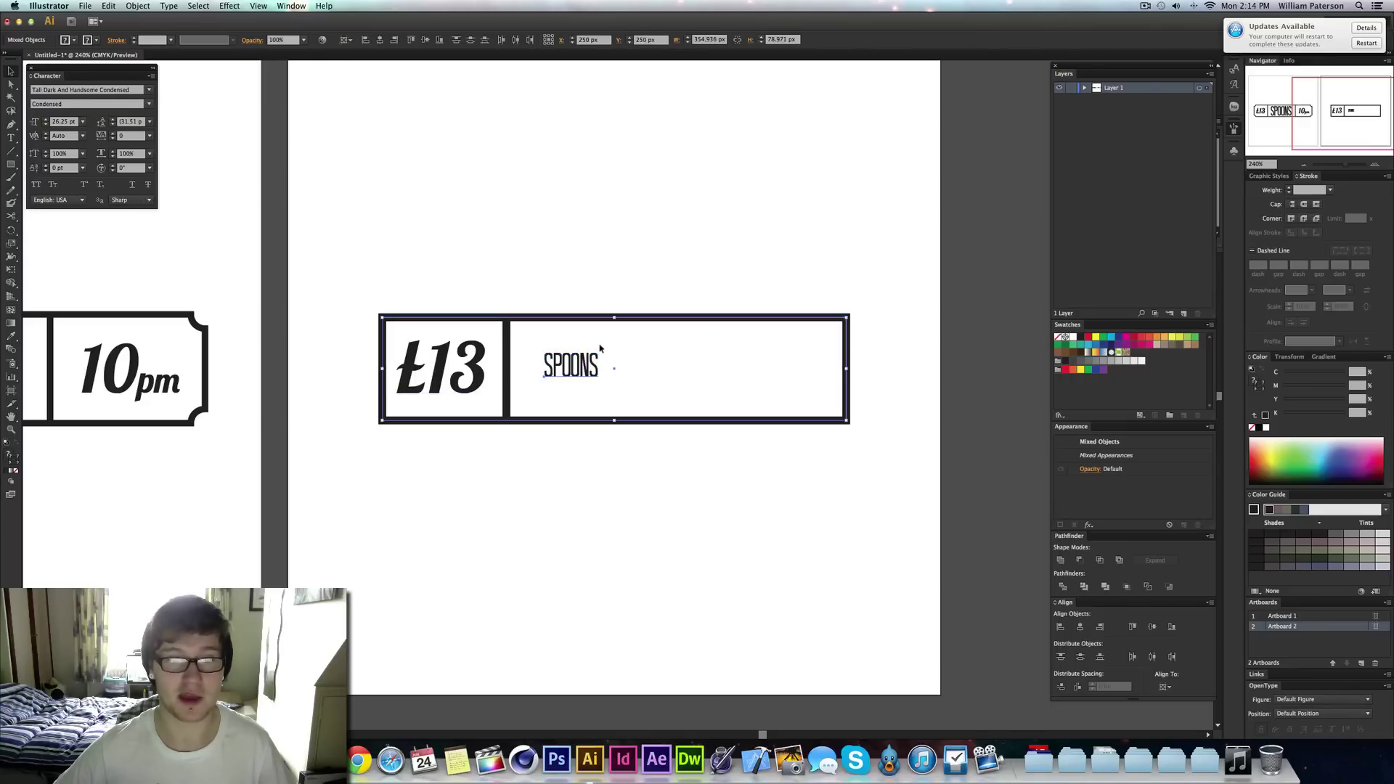
{"action": "left_click", "coordinate": [577, 375]}
{"action": "left_click_drag", "start_coordinate": [600, 348], "coordinate": [686, 405]}
{"action": "left_click", "coordinate": [619, 230]}
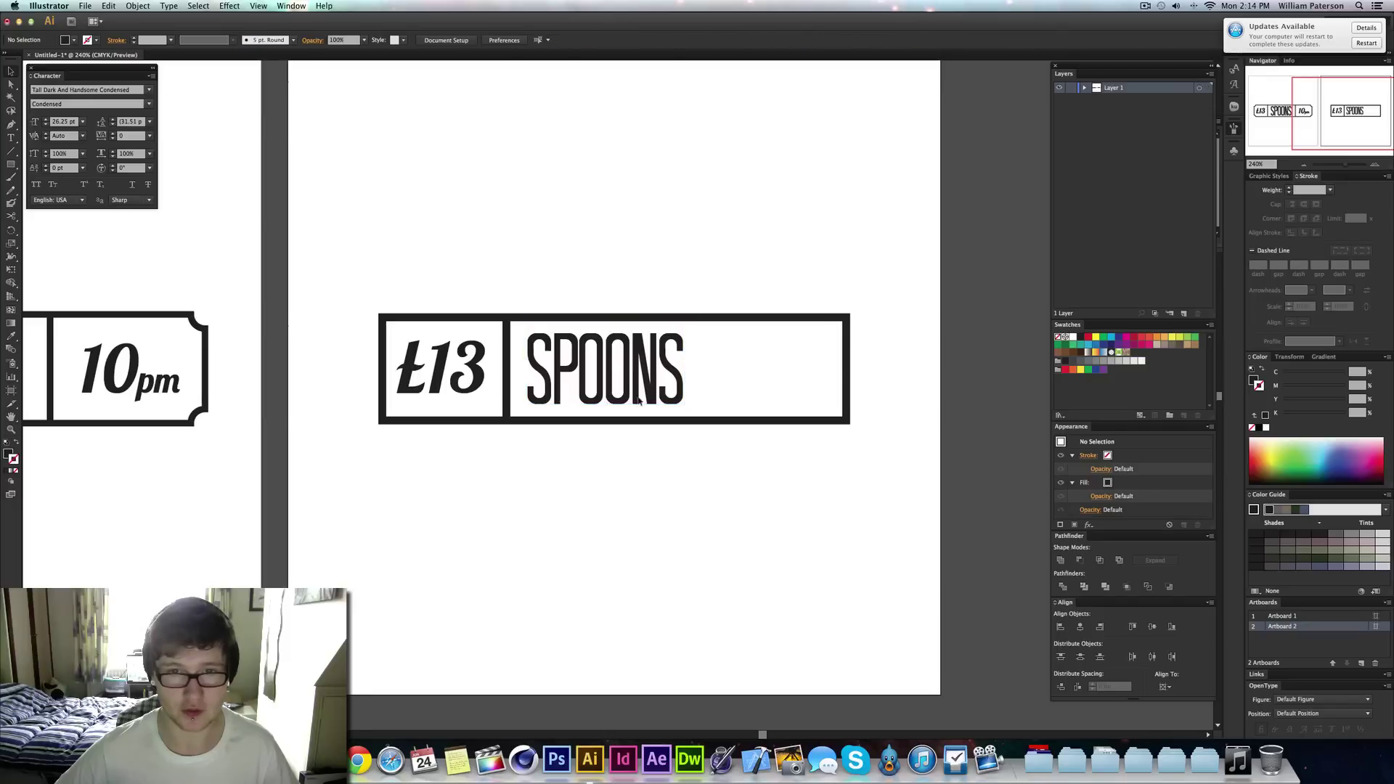
{"action": "left_click_drag", "start_coordinate": [643, 382], "coordinate": [644, 387]}
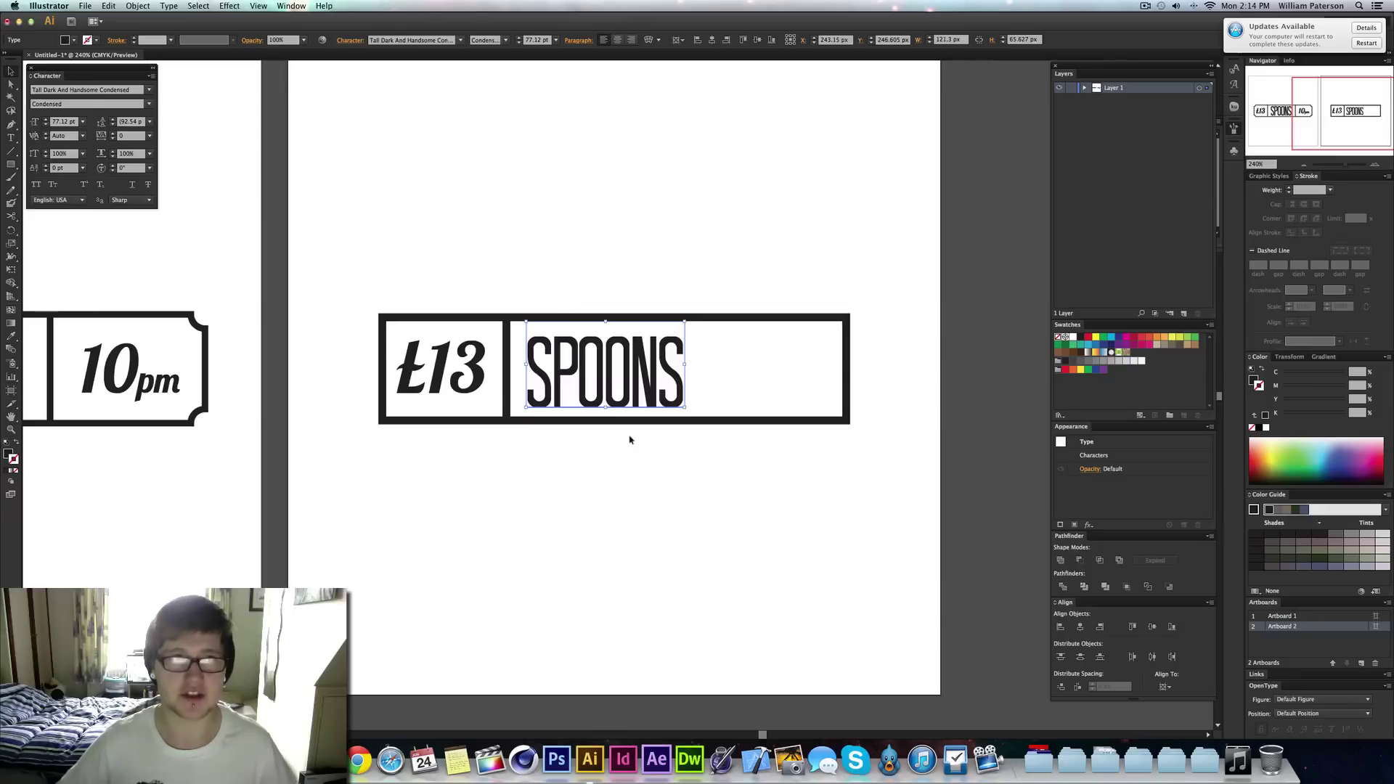
Convert the SPOONS text to outlines and enlarge the lettering slightly to about 122 px wide
{"action": "right_click", "coordinate": [587, 377]}
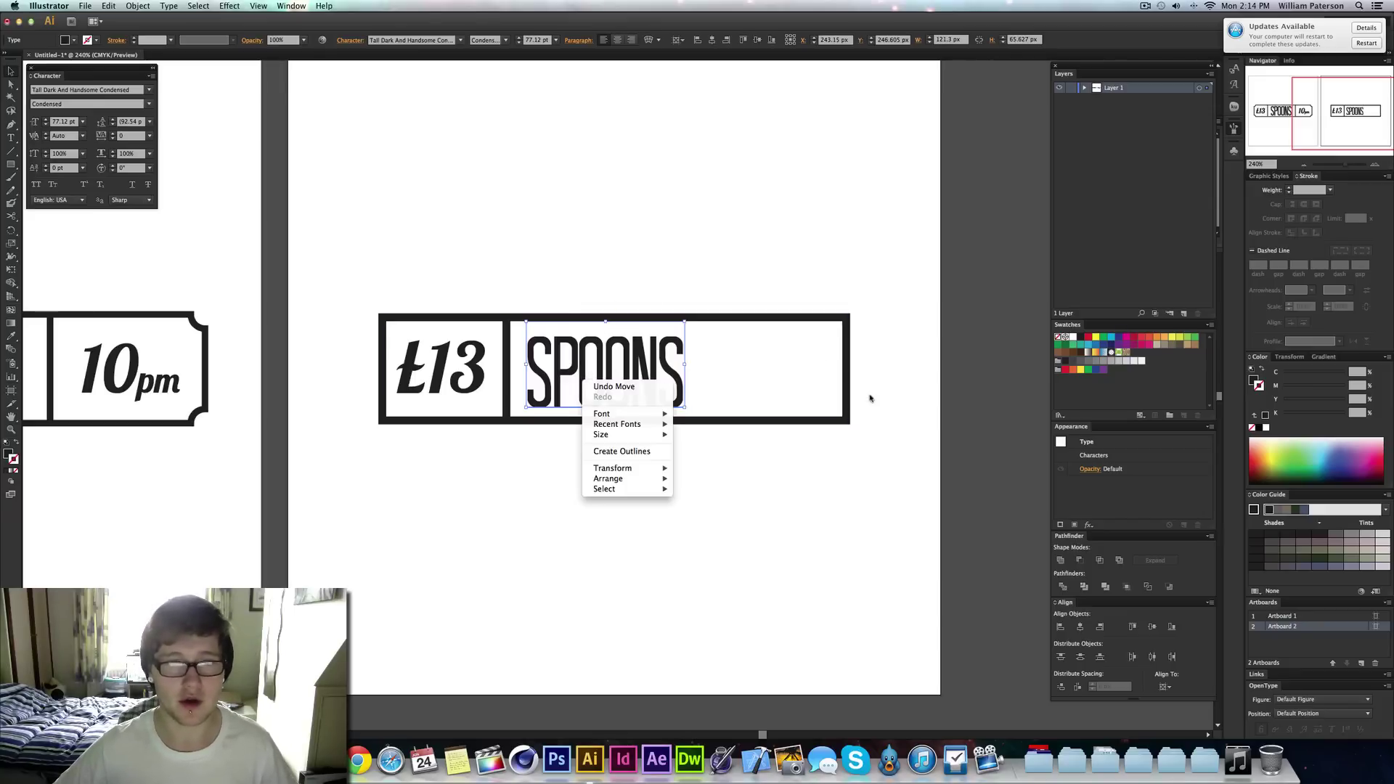
{"action": "left_click", "coordinate": [664, 455]}
{"action": "left_click", "coordinate": [138, 6]}
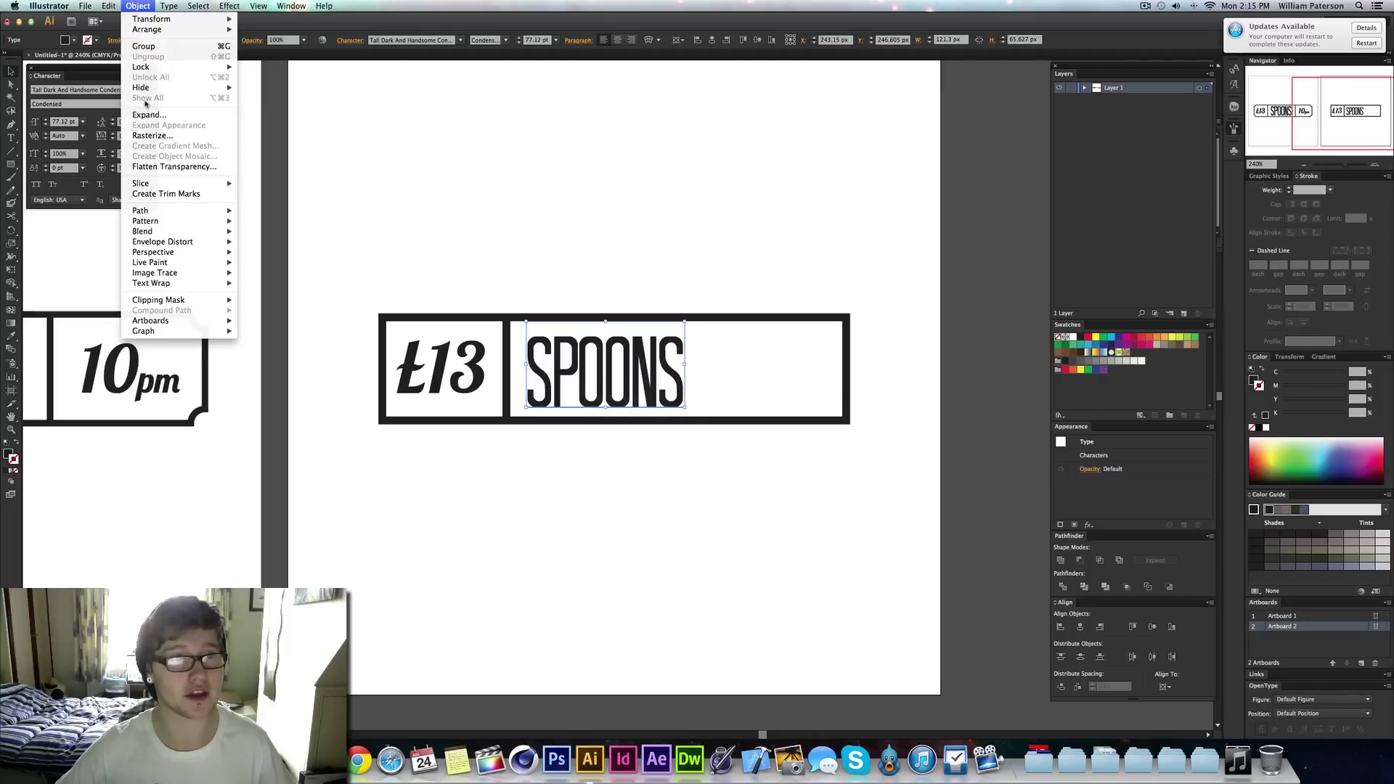
{"action": "mouse_move", "coordinate": [203, 222]}
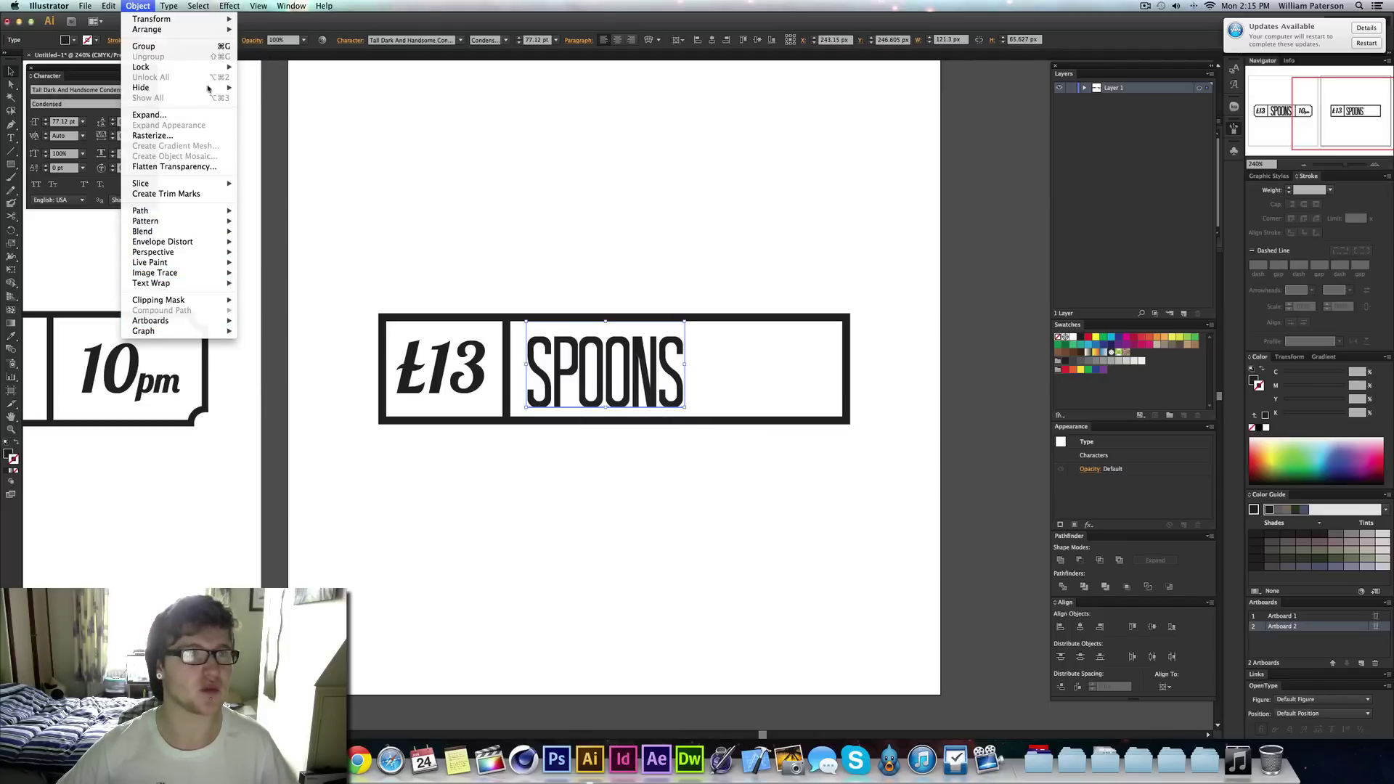
{"action": "mouse_move", "coordinate": [169, 6]}
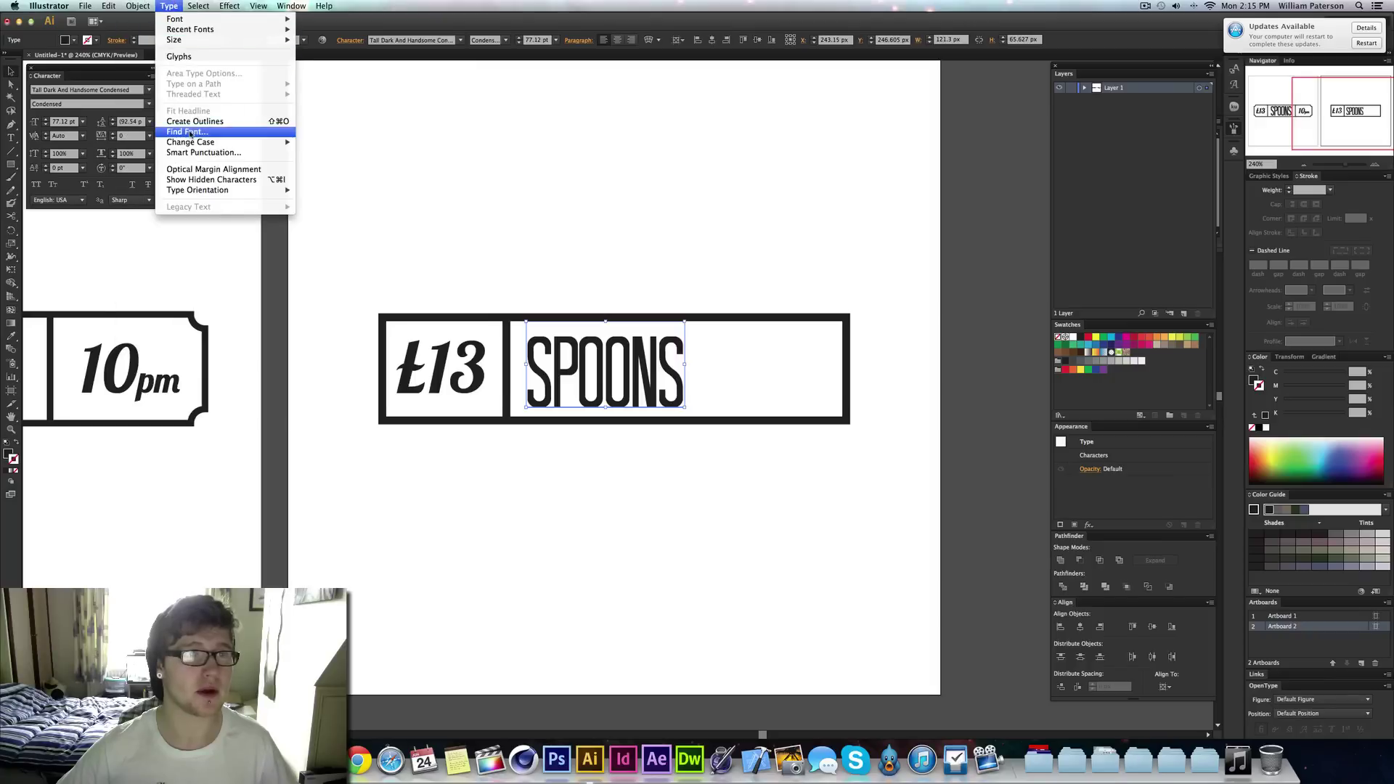
{"action": "left_click", "coordinate": [714, 278]}
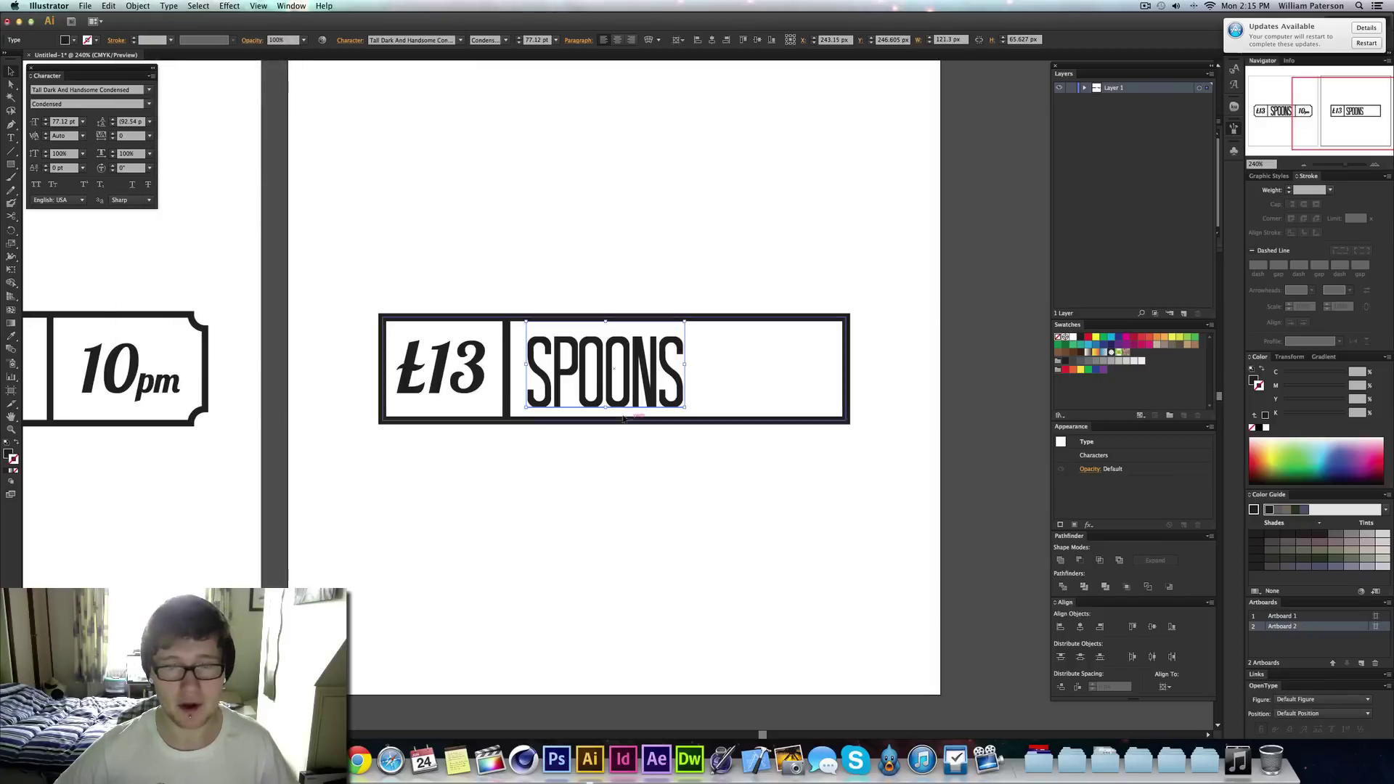
{"action": "key", "text": "super+shift+b"}
{"action": "key", "text": "super+shift+o"}
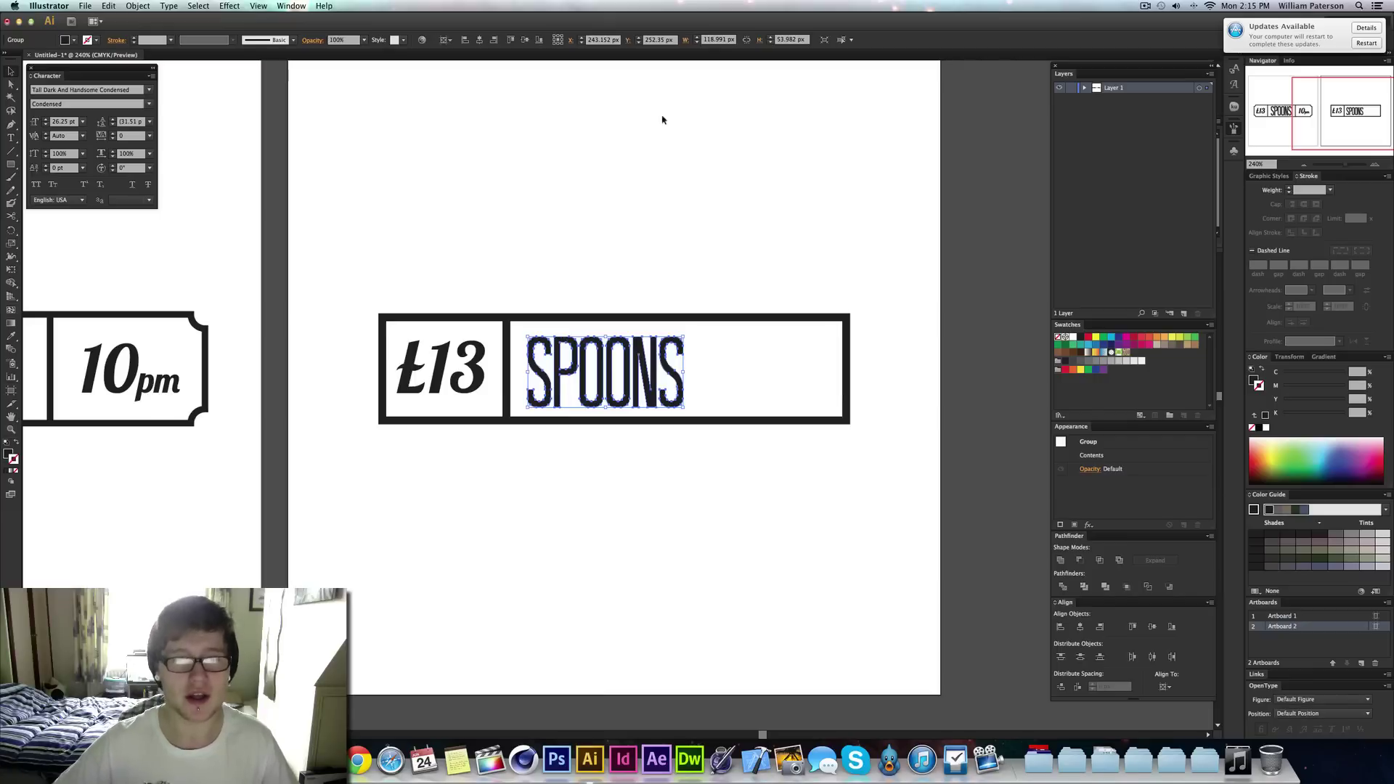
{"action": "mouse_move", "coordinate": [682, 343]}
{"action": "left_mouse_down"}
{"action": "mouse_move", "coordinate": [682, 366]}
{"action": "mouse_move", "coordinate": [686, 346]}
{"action": "left_mouse_up"}
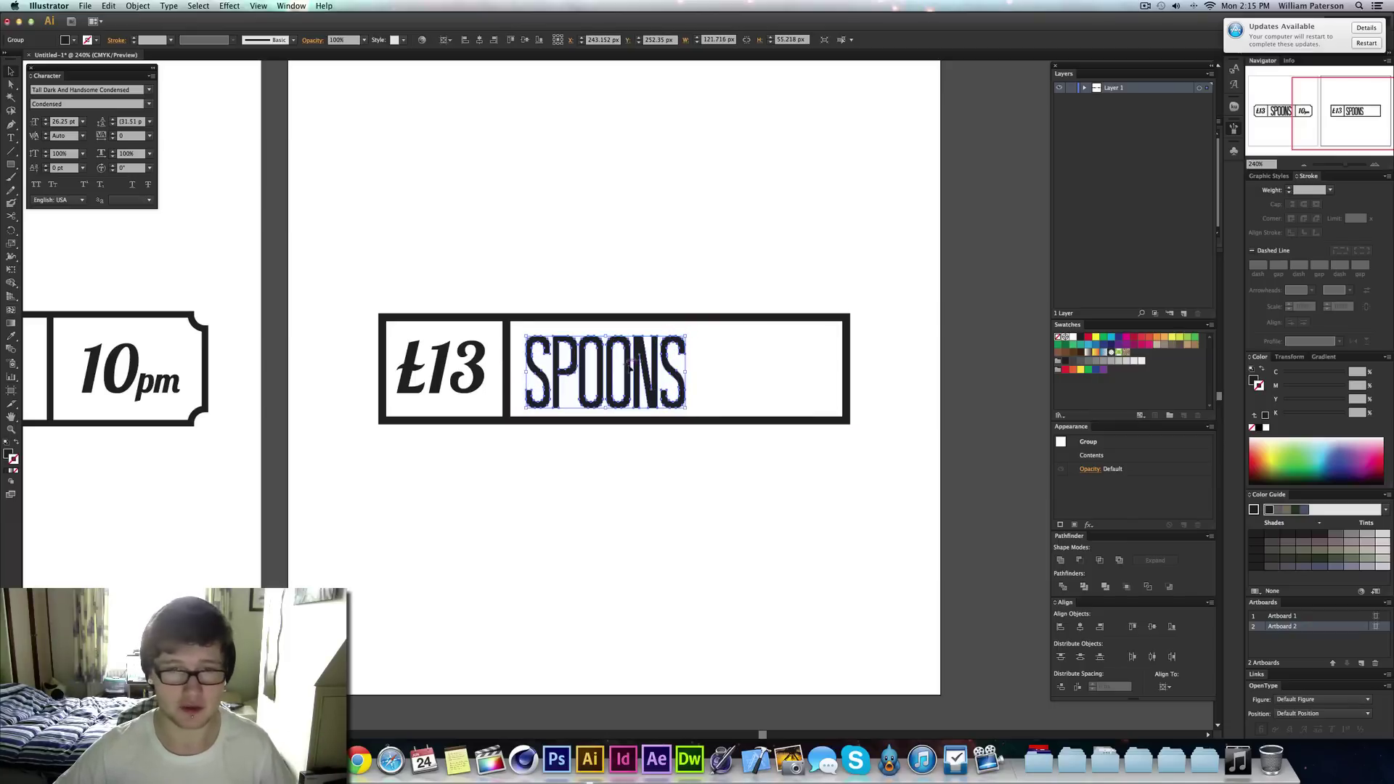
{"action": "left_click_drag", "start_coordinate": [623, 262], "coordinate": [623, 523]}
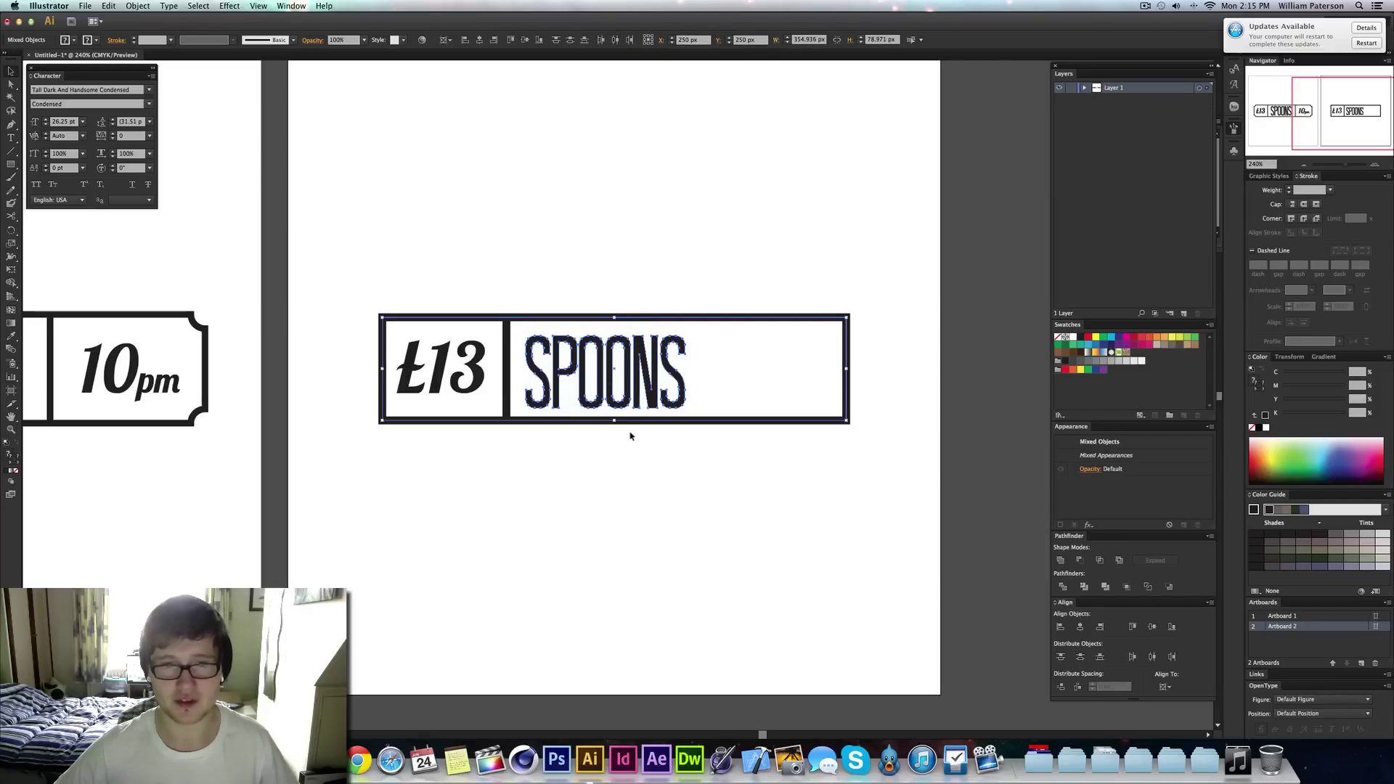
{"action": "left_click_drag", "start_coordinate": [624, 264], "coordinate": [590, 514]}
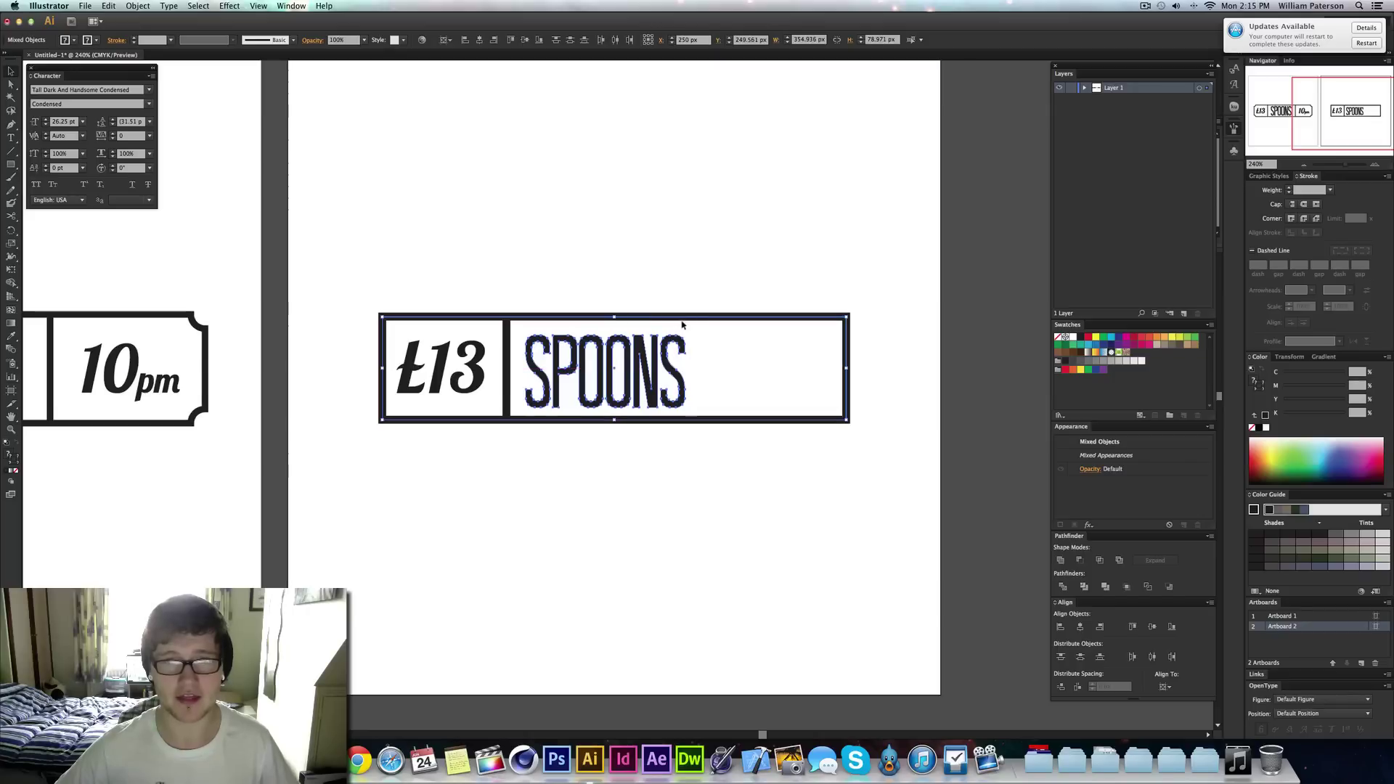
{"action": "left_click", "coordinate": [685, 319]}
{"action": "left_click", "coordinate": [655, 299]}
{"action": "left_click_drag", "start_coordinate": [606, 217], "coordinate": [580, 561]}
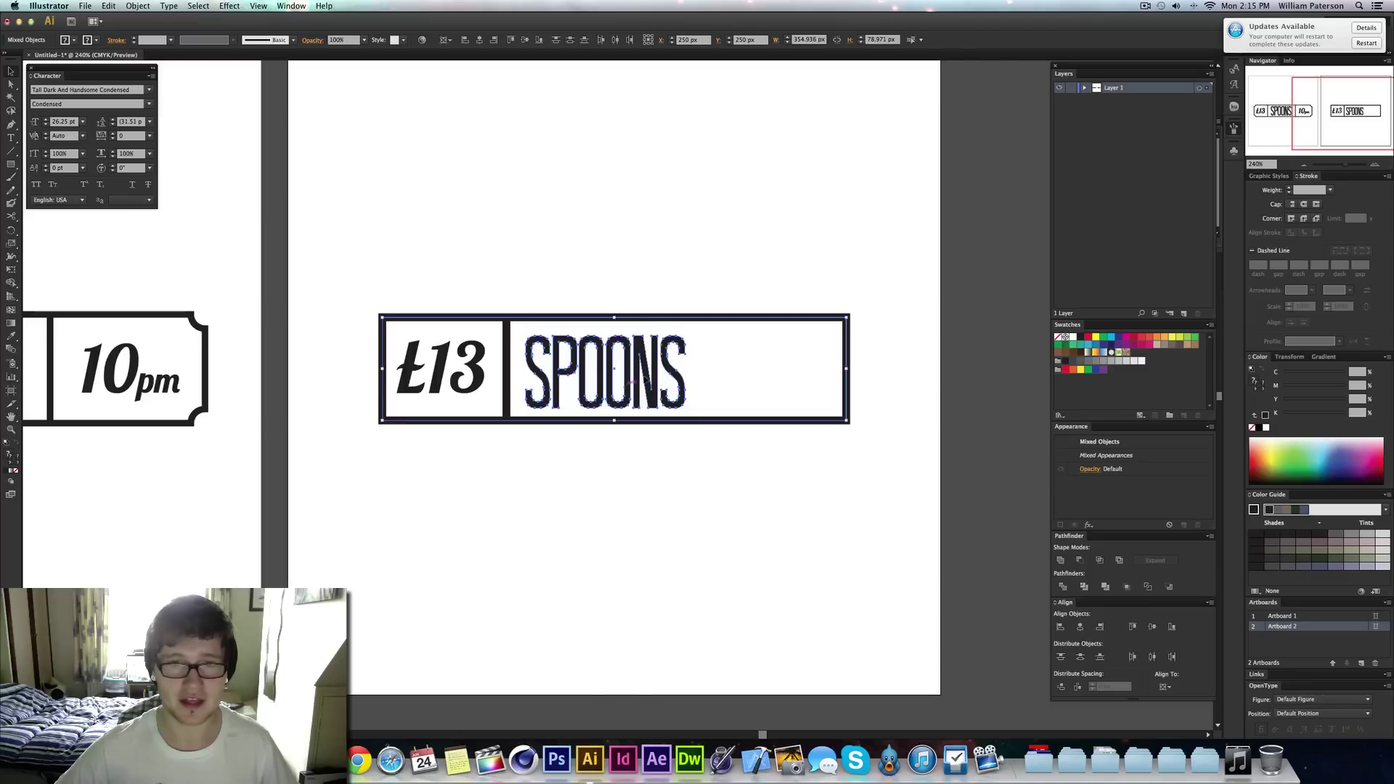
{"action": "left_click", "coordinate": [650, 318]}
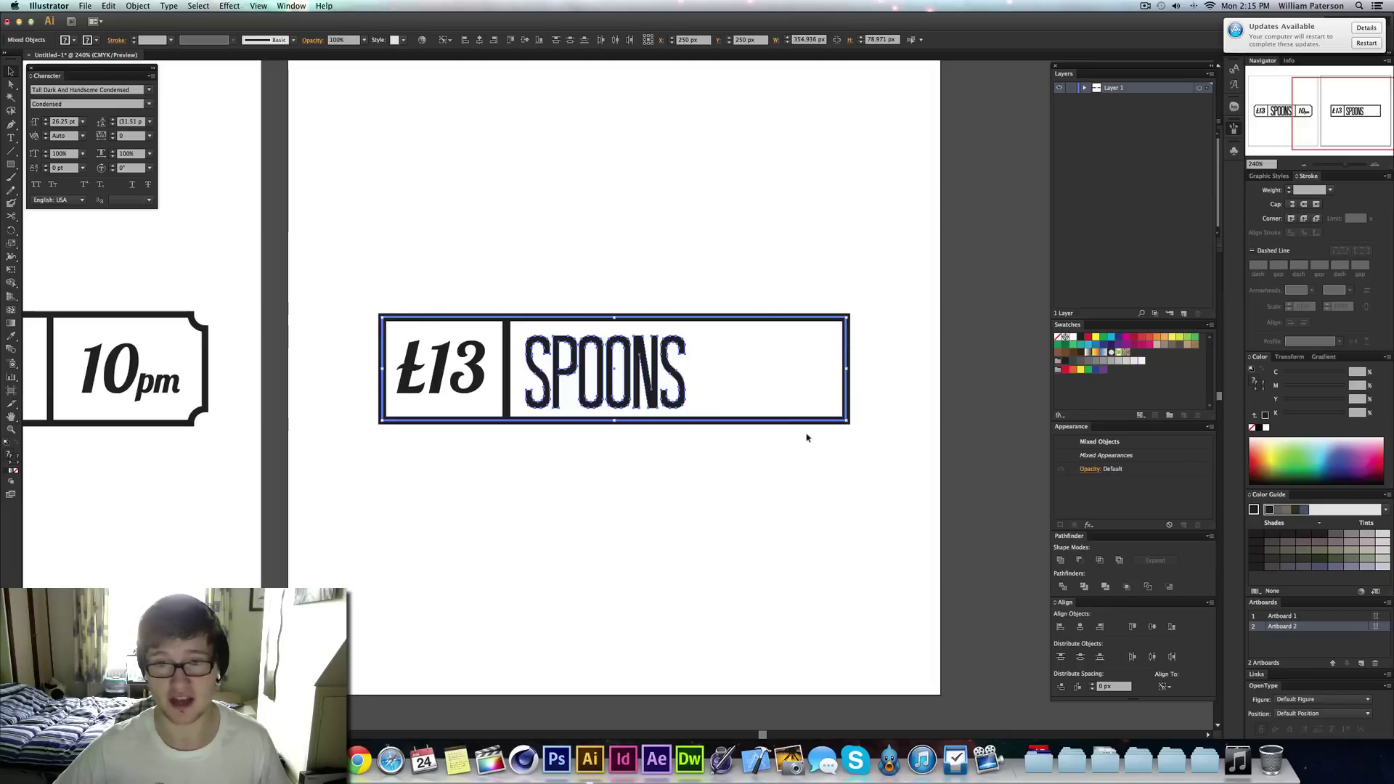
{"action": "left_click", "coordinate": [709, 259]}
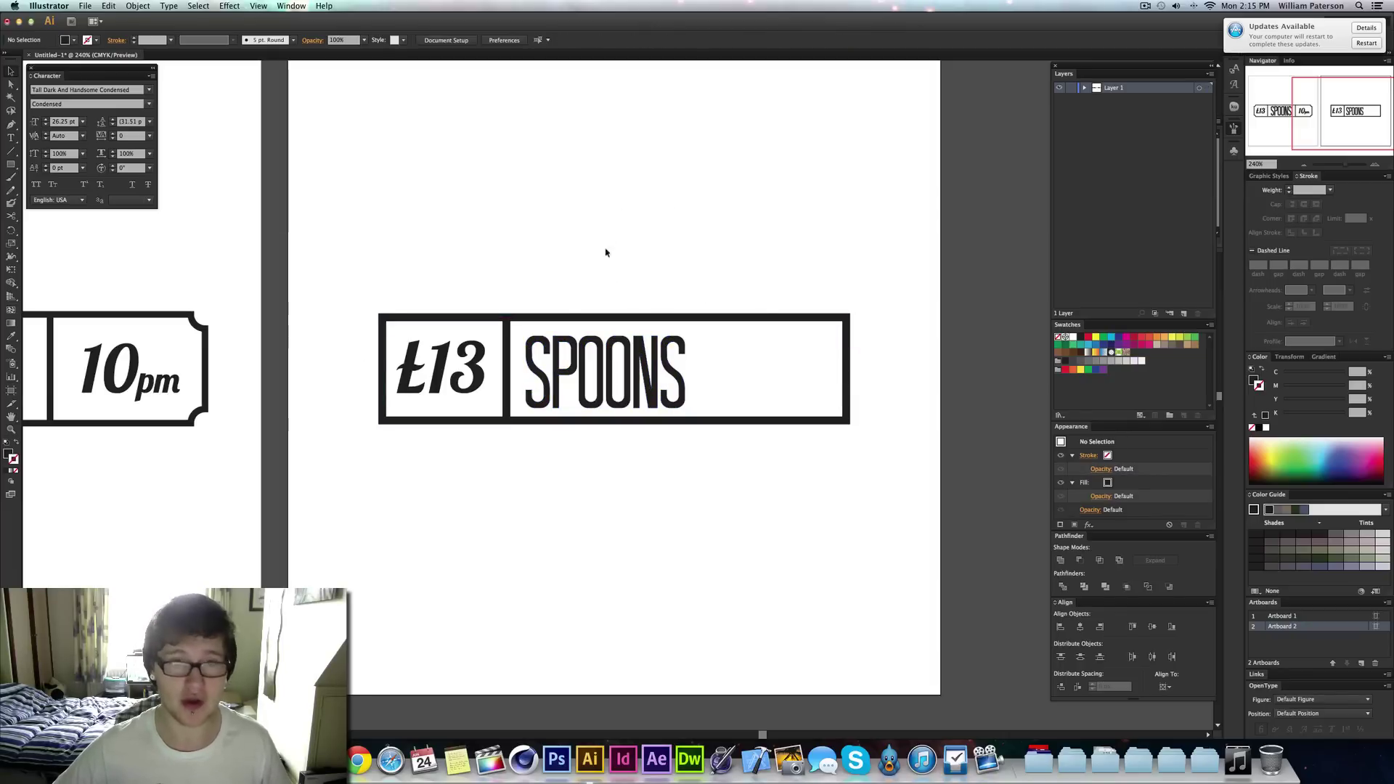
{"action": "left_click_drag", "start_coordinate": [604, 239], "coordinate": [597, 500]}
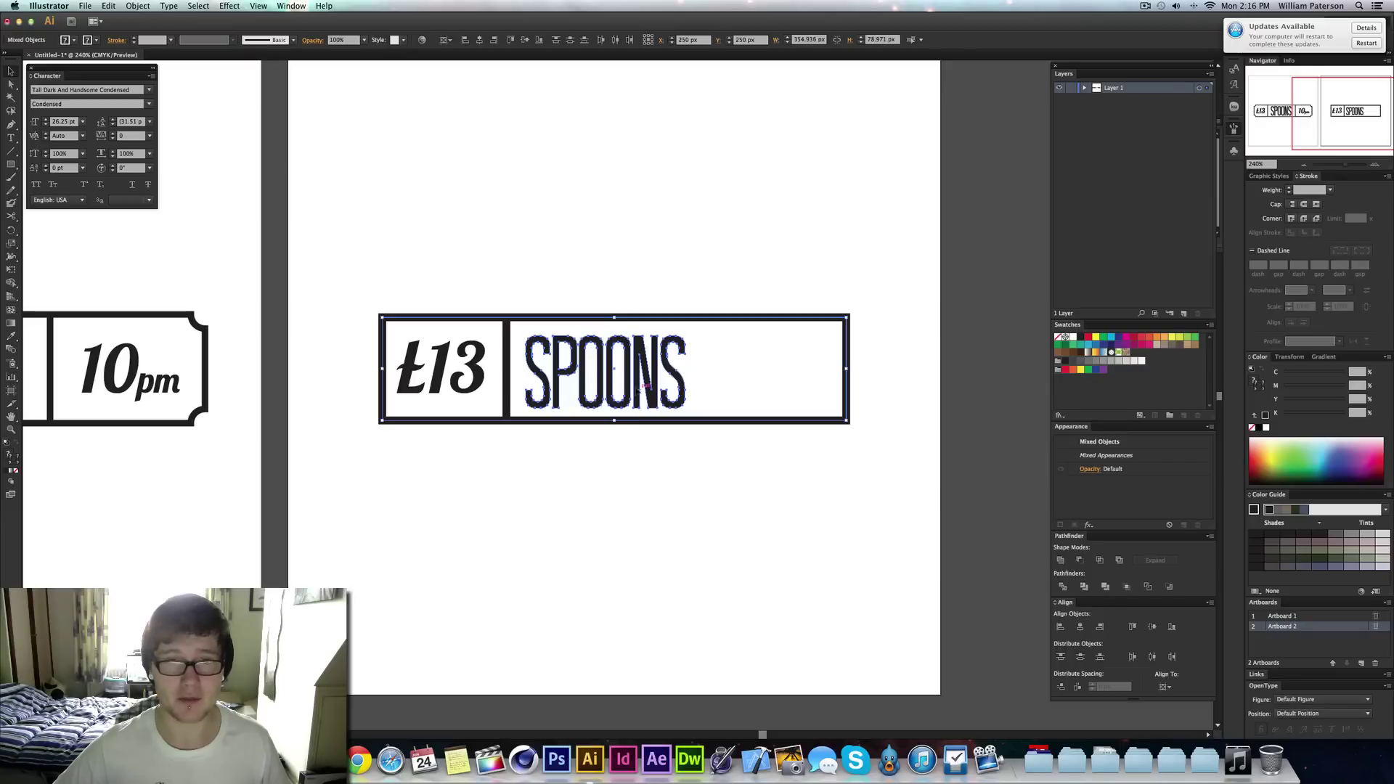
{"action": "left_click_drag", "start_coordinate": [713, 367], "coordinate": [774, 267]}
Align the SPOONS lettering to the rectangle's vertical centre, using the rectangle as the key object
{"action": "left_click_drag", "start_coordinate": [615, 254], "coordinate": [595, 537]}
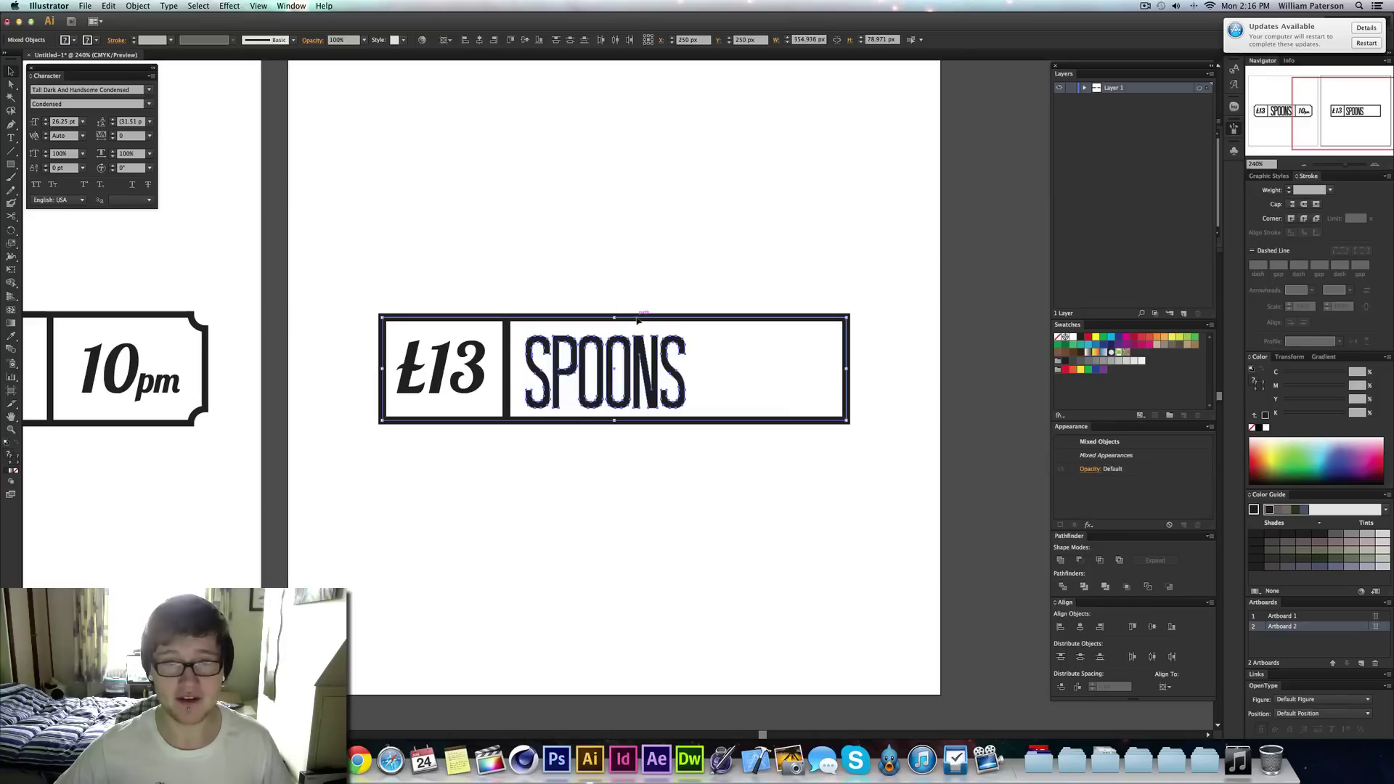
{"action": "left_click", "coordinate": [636, 320]}
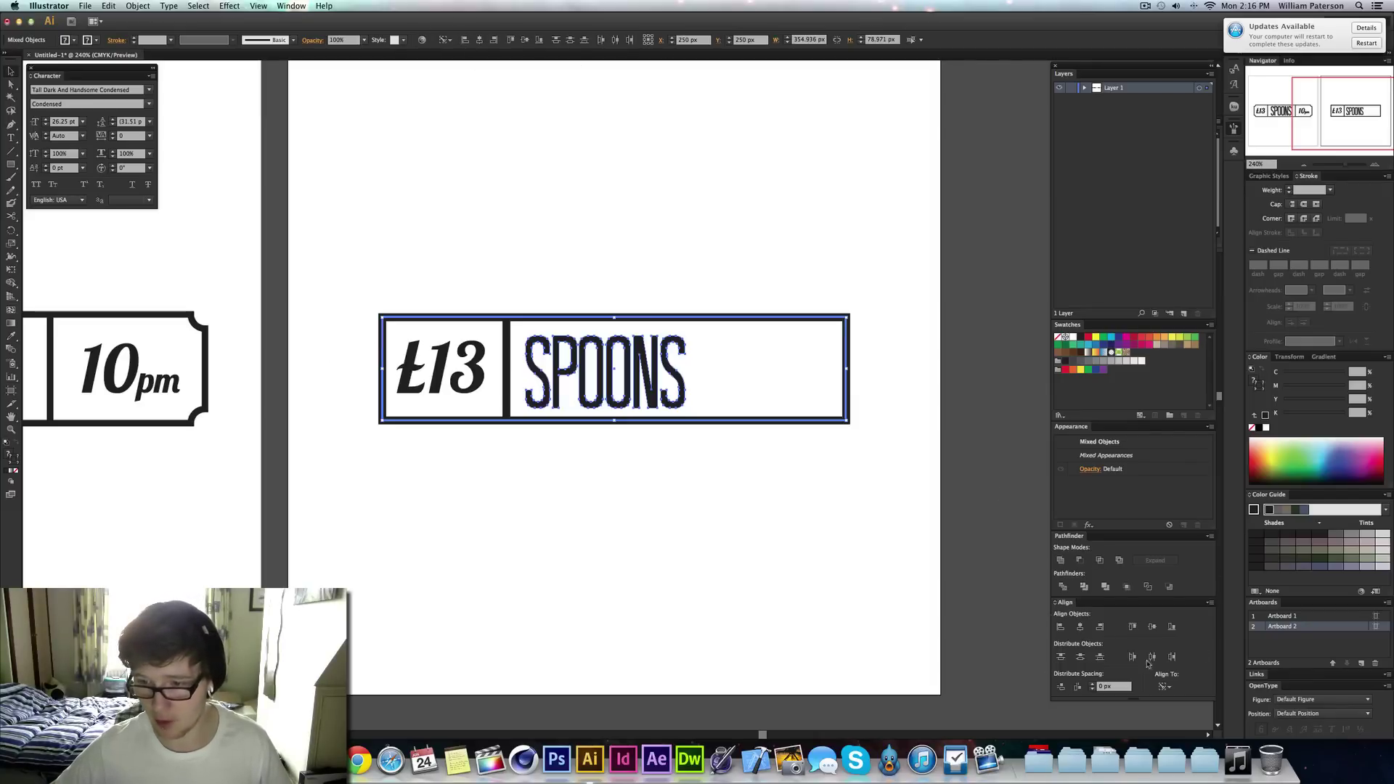
{"action": "left_click", "coordinate": [526, 41]}
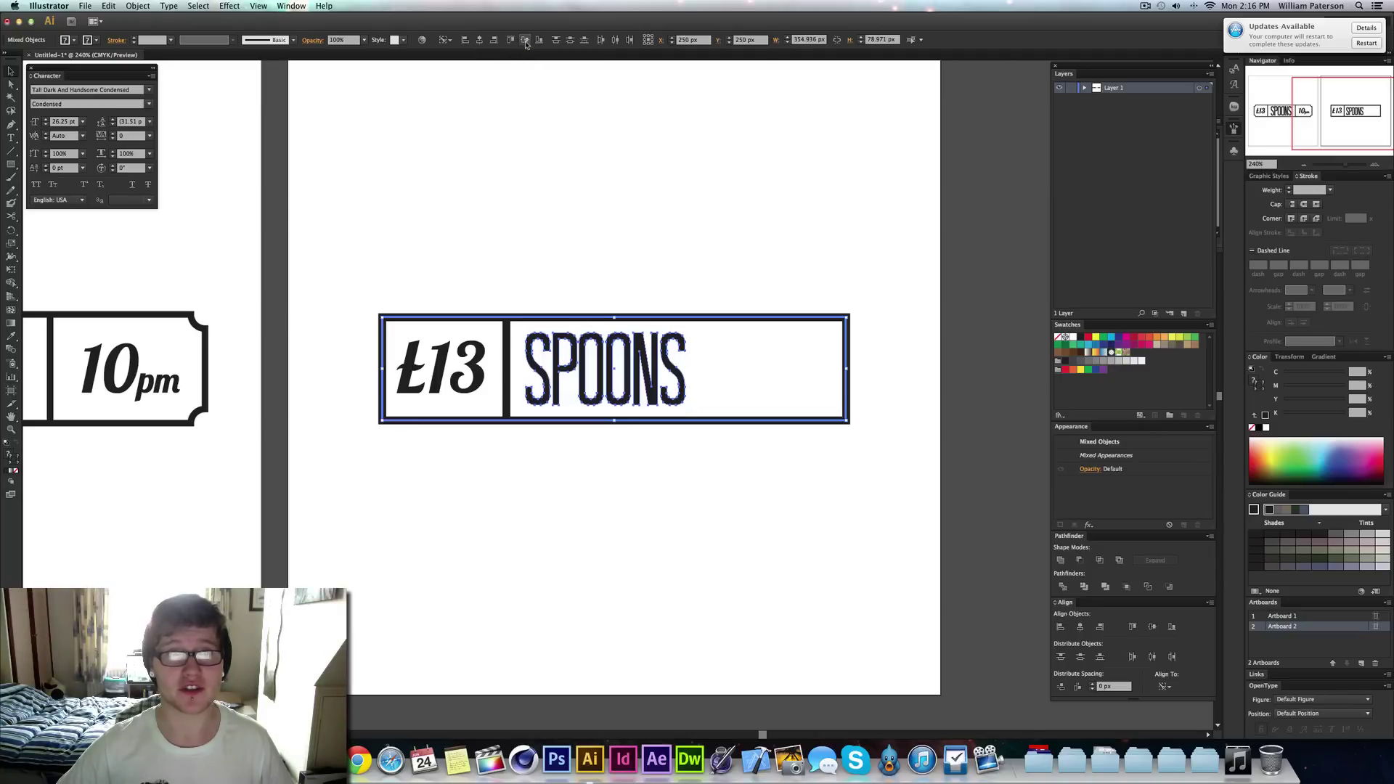
{"action": "left_click", "coordinate": [791, 258]}
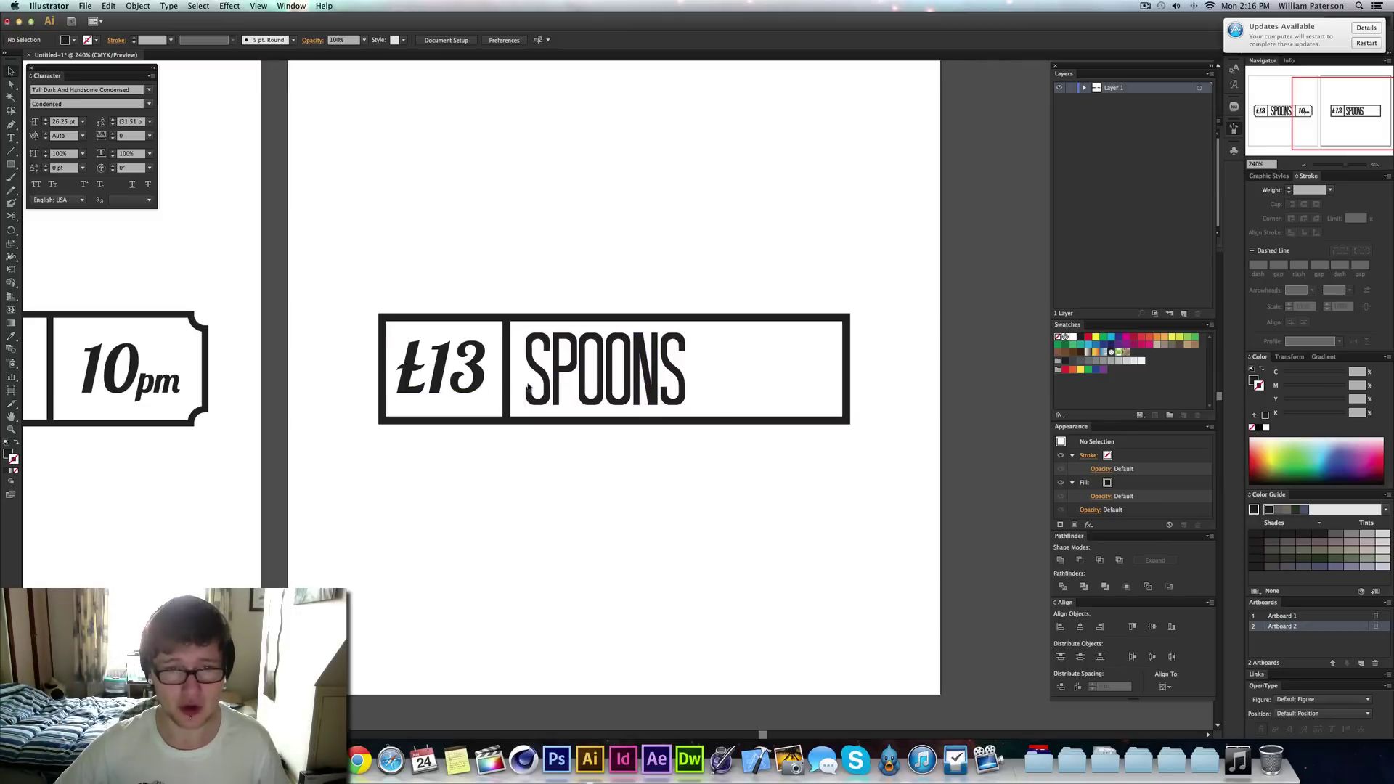
Duplicate the vertical divider horizontally and place the copy just right of the SPOONS lettering
{"action": "left_click", "coordinate": [507, 375]}
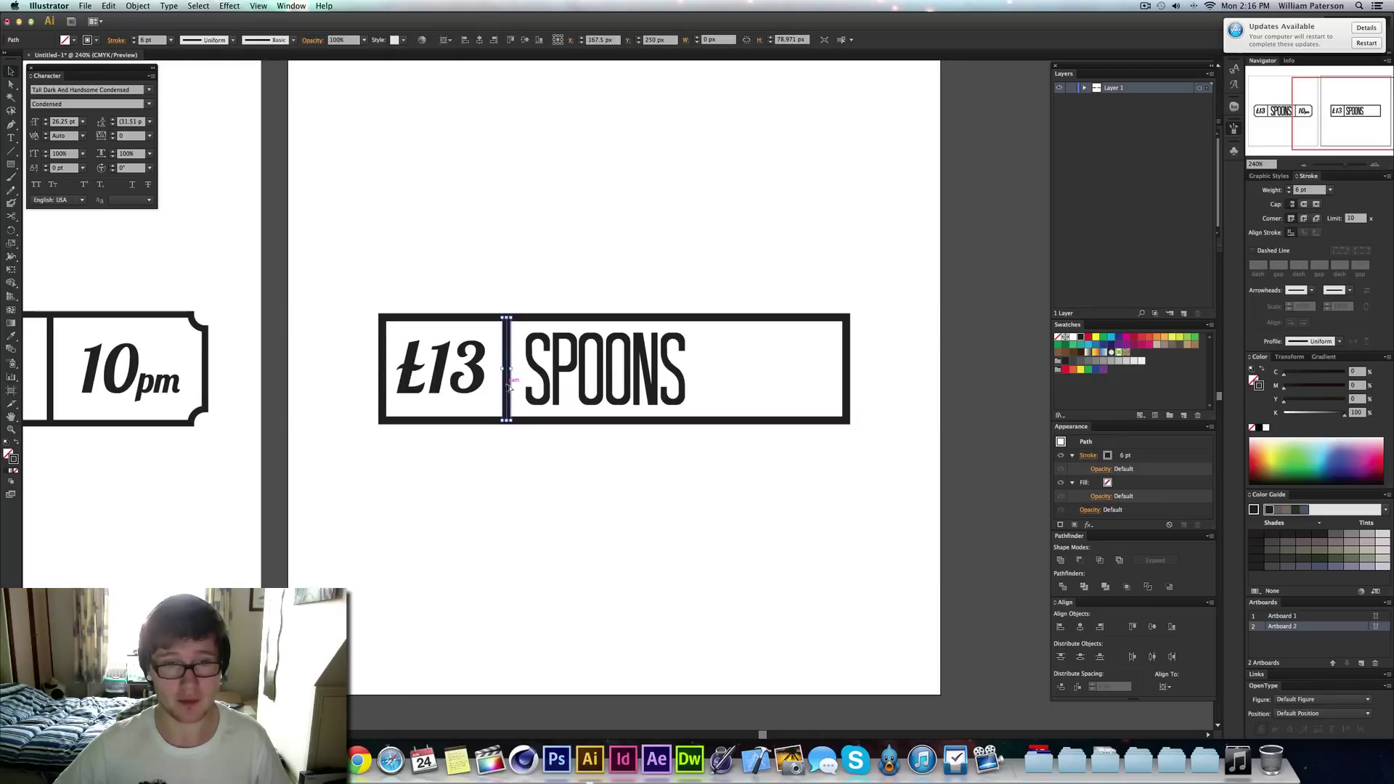
{"action": "left_click_drag", "start_coordinate": [508, 387], "coordinate": [705, 386]}
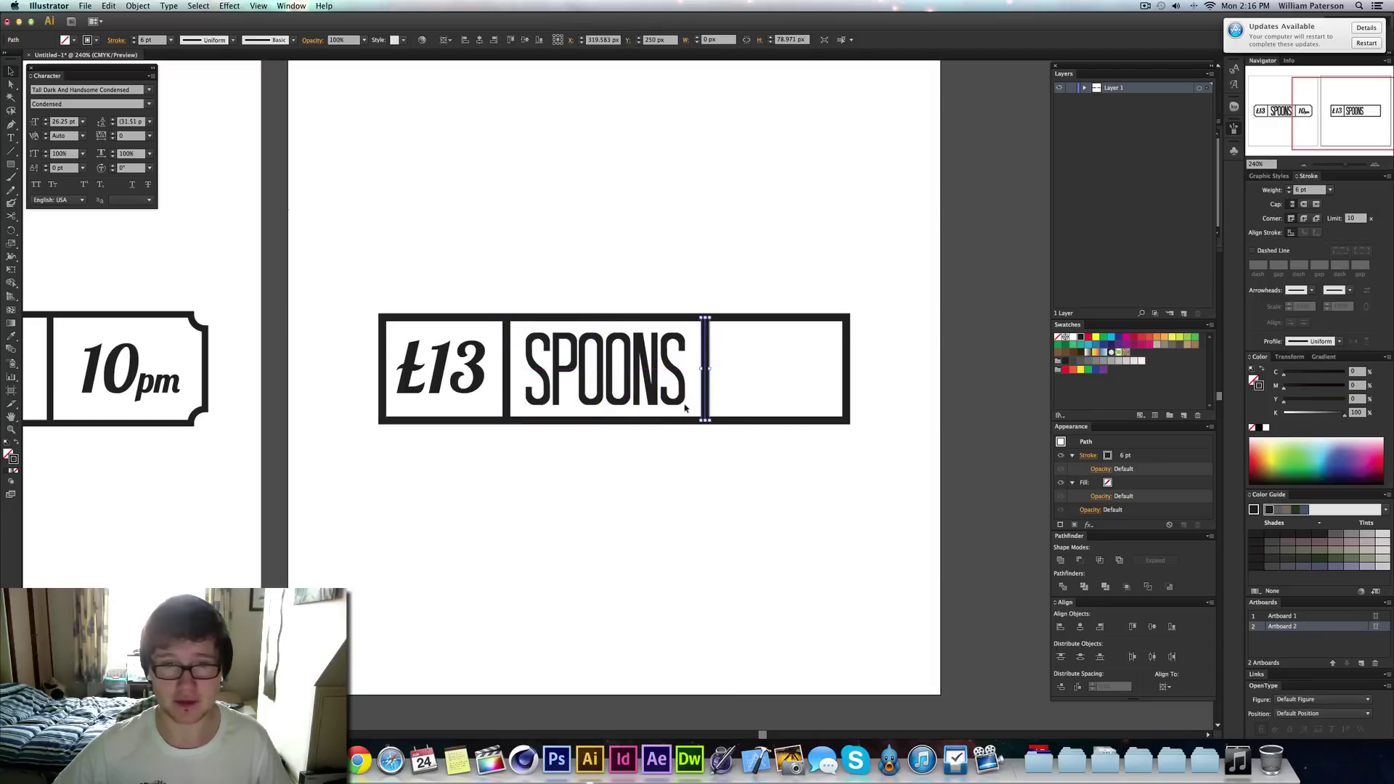
{"action": "left_click", "coordinate": [668, 475]}
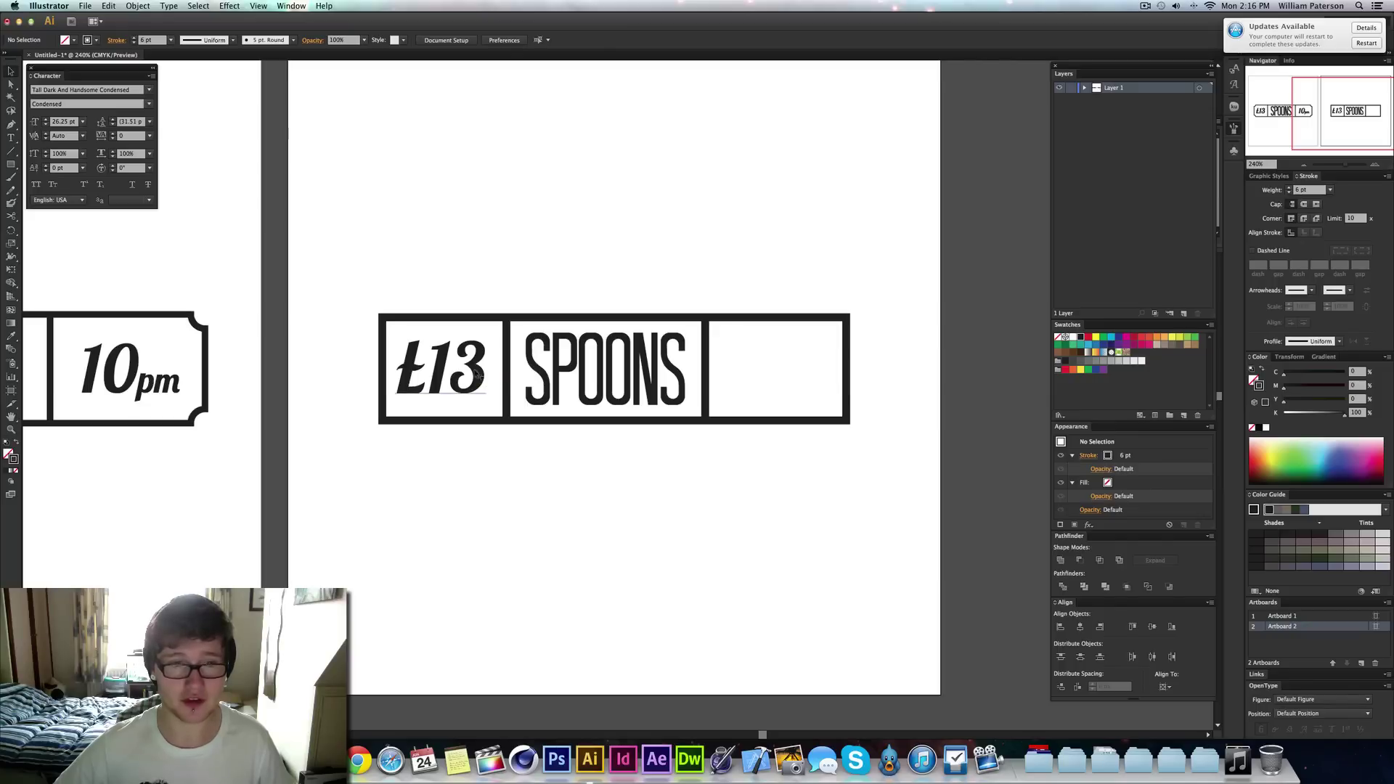
Duplicate the £13 text into the rectangle's right compartment and replace the copy's wording with "10pm"
{"action": "left_click_drag", "start_coordinate": [477, 376], "coordinate": [807, 373]}
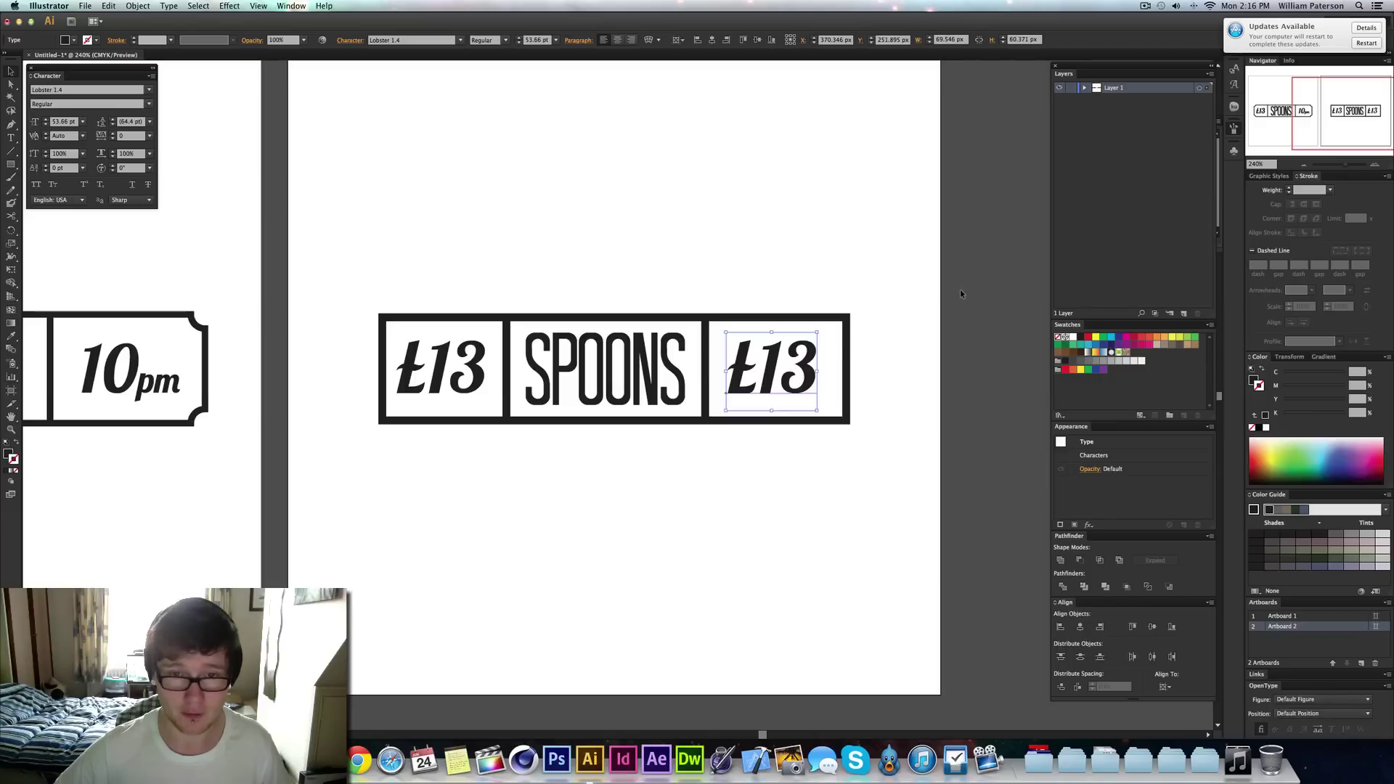
{"action": "double_click", "coordinate": [738, 376]}
{"action": "key", "text": "super+a"}
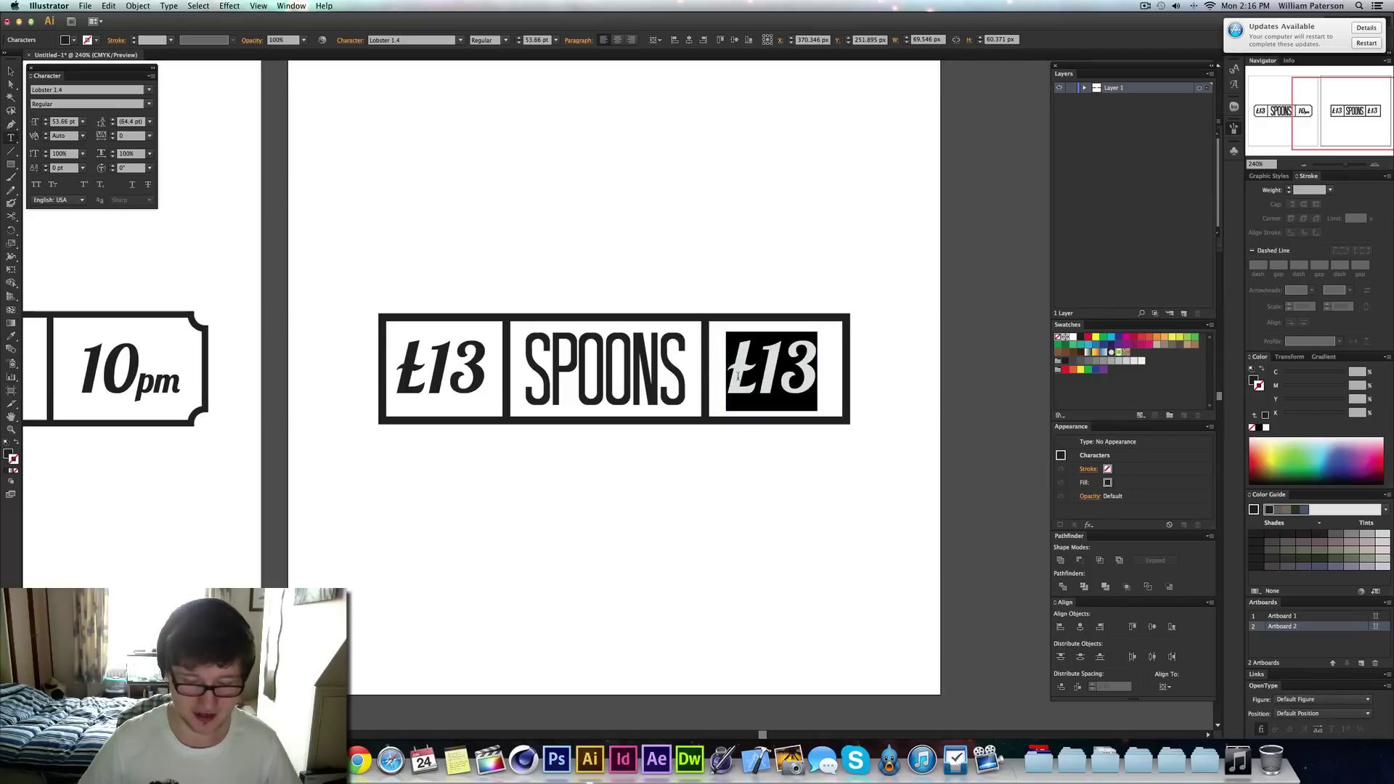
{"action": "type", "text": "10pm"}
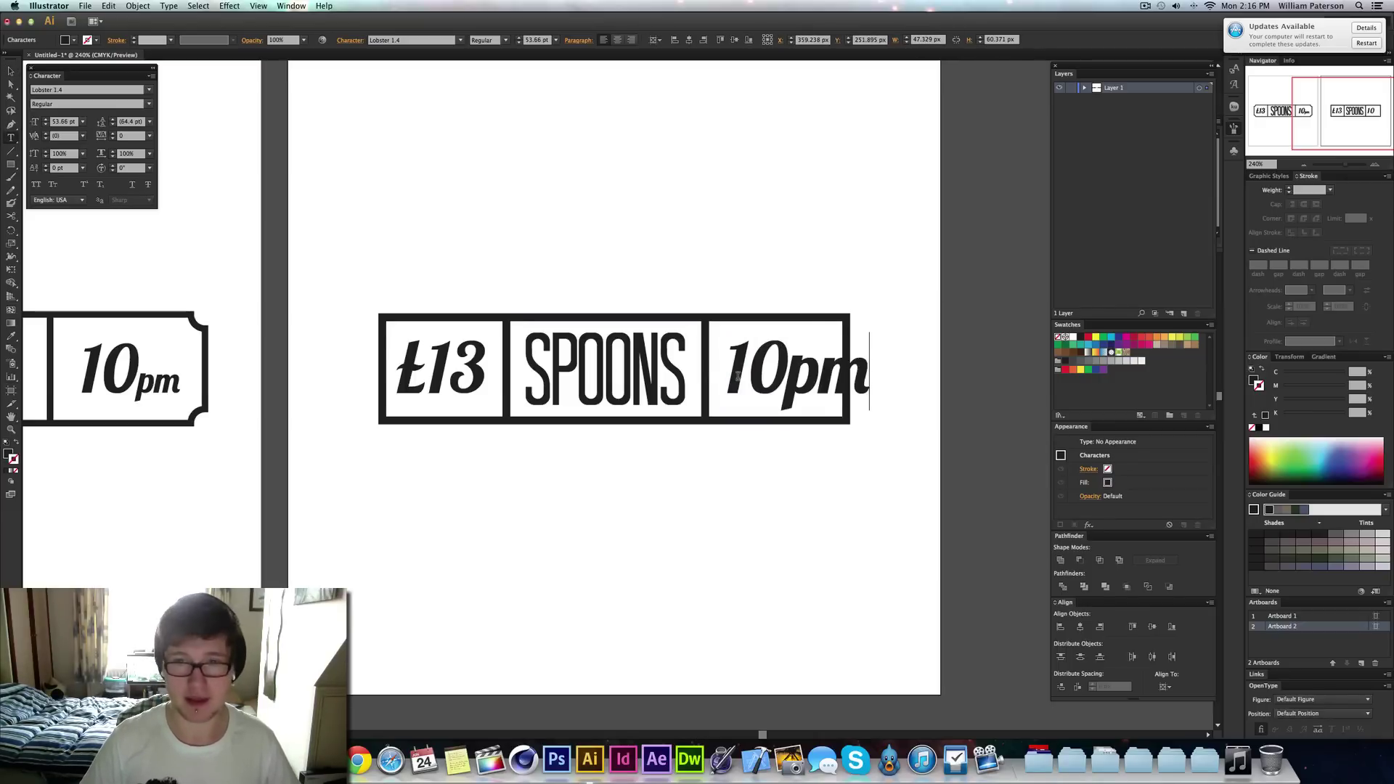
Reduce the "pm" characters of the 10pm text on the second artboard to 25.66 pt
{"action": "left_click_drag", "start_coordinate": [870, 373], "coordinate": [789, 376]}
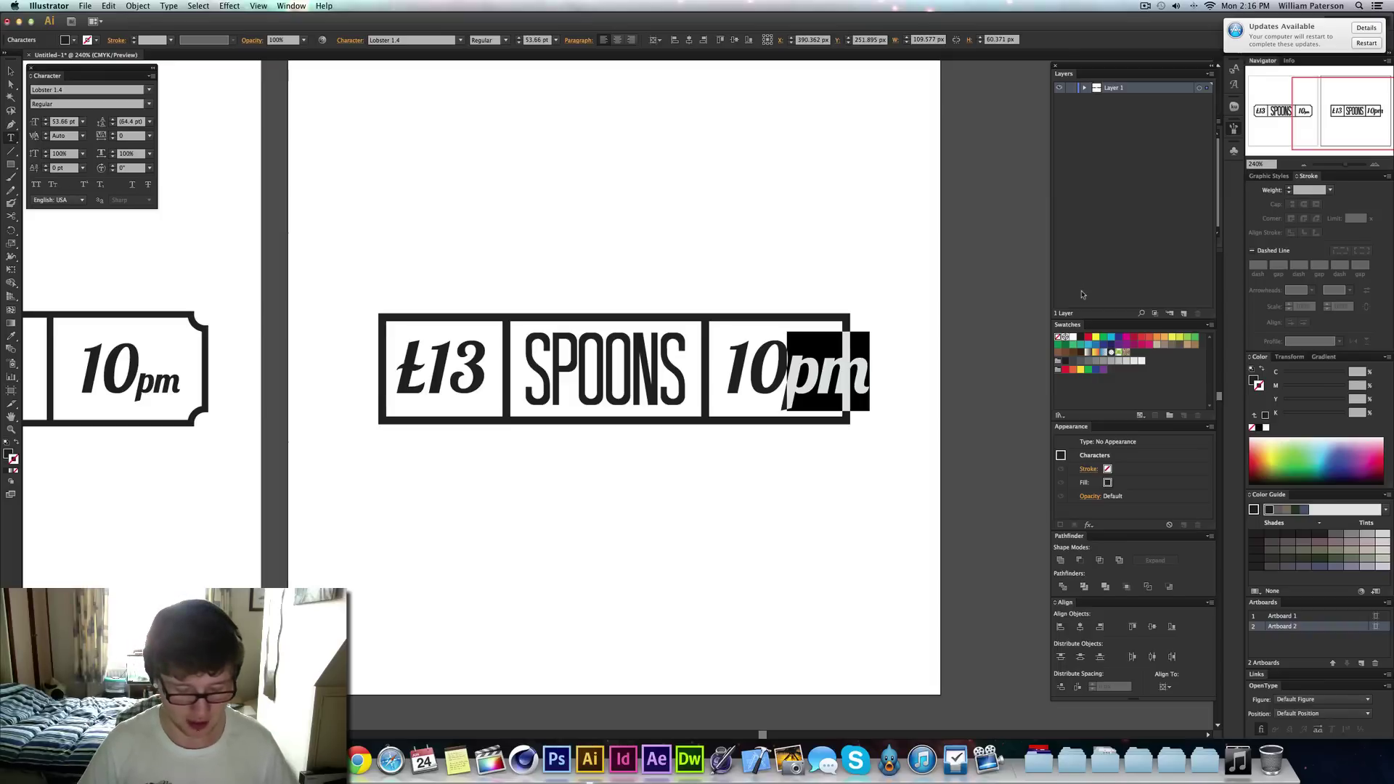
{"action": "key", "text": "super"}
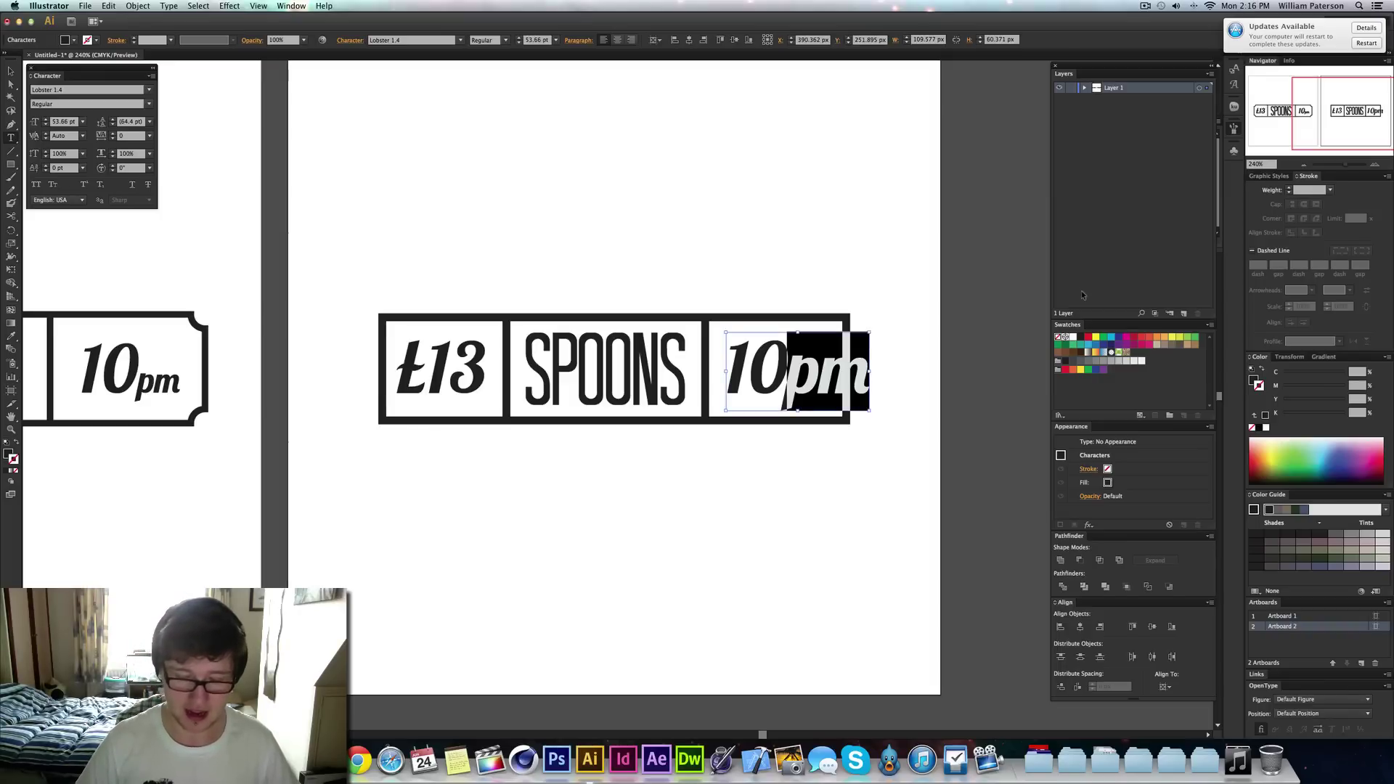
{"action": "key", "text": "super+shift+comma"}
{"action": "key", "text": "super+shift+comma"}
{"action": "key", "text": "super+shift+comma"}
{"action": "key", "text": "super+shift+comma"}
{"action": "key", "text": "super+shift+comma"}
{"action": "key", "text": "super+shift+comma"}
{"action": "key", "text": "super+shift+comma"}
{"action": "key", "text": "super+shift+comma"}
{"action": "key", "text": "super+shift+comma"}
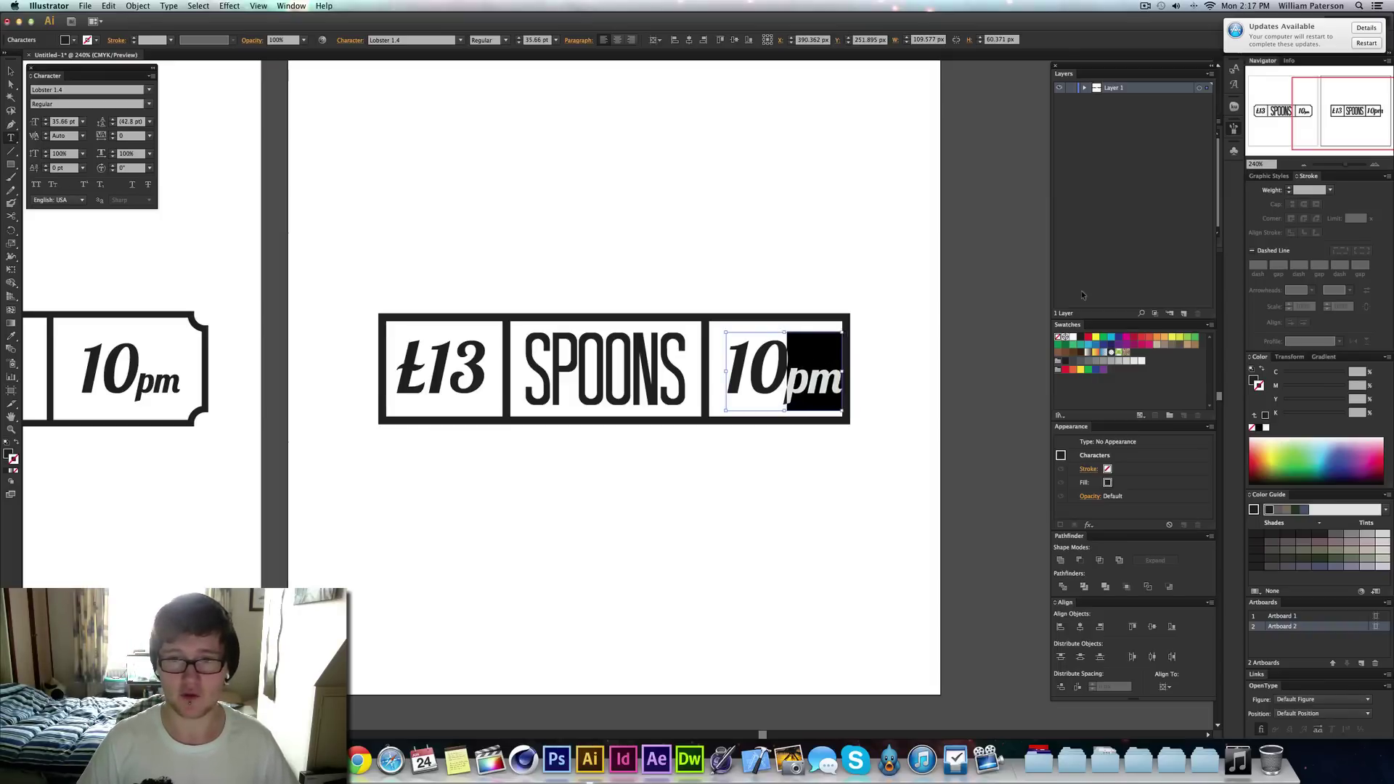
{"action": "key", "text": "super+shift+comma"}
{"action": "key", "text": "super+shift+comma"}
{"action": "key", "text": "super+shift+comma"}
{"action": "key", "text": "super+shift+comma"}
{"action": "key", "text": "super+shift+comma"}
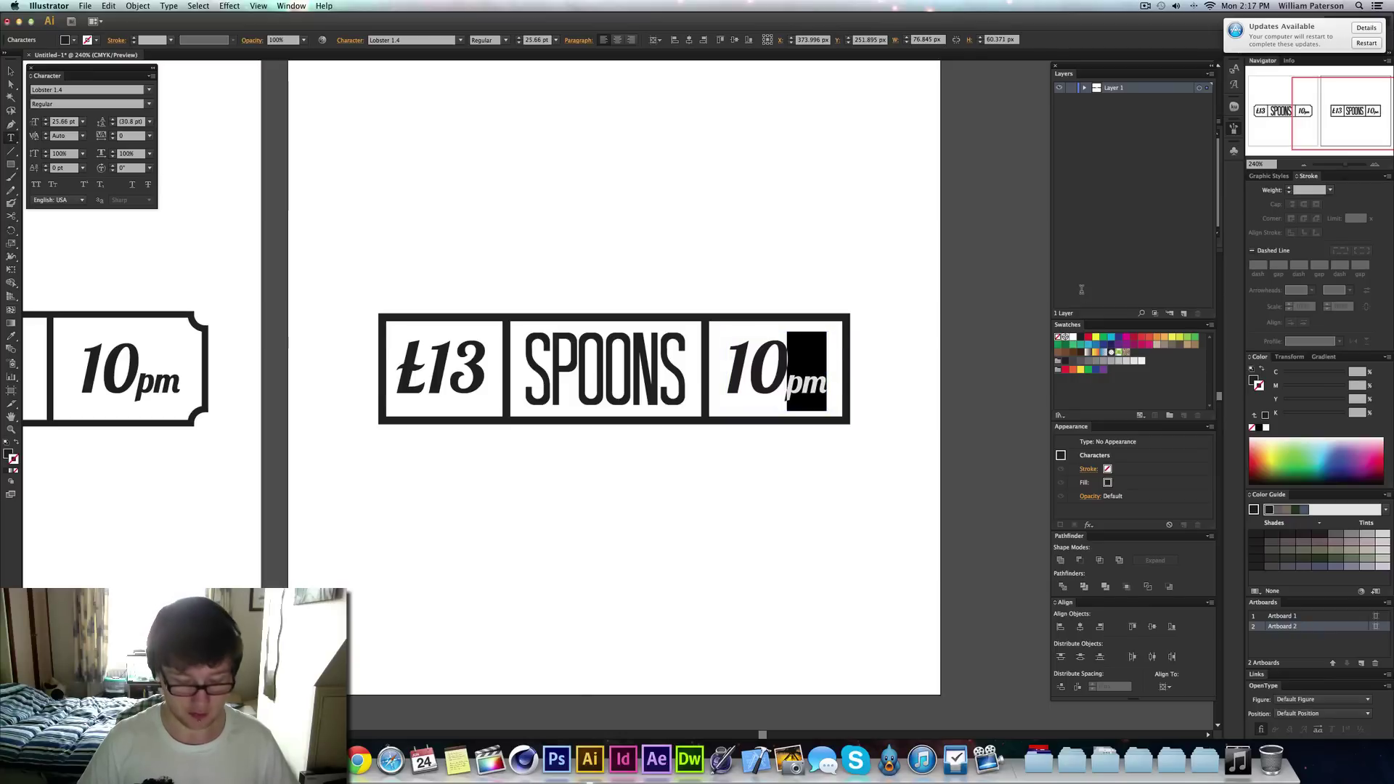
{"action": "key", "text": "Escape"}
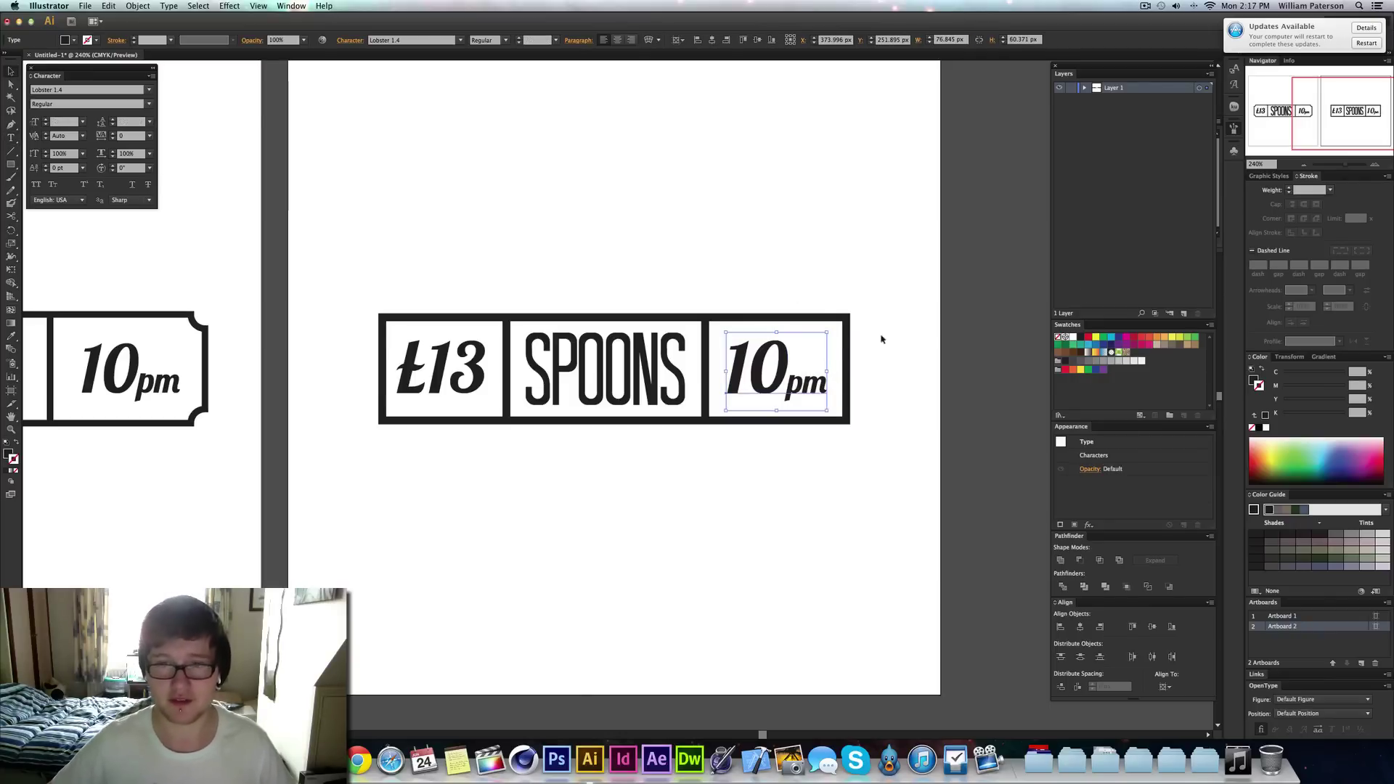
{"action": "left_click", "coordinate": [867, 392]}
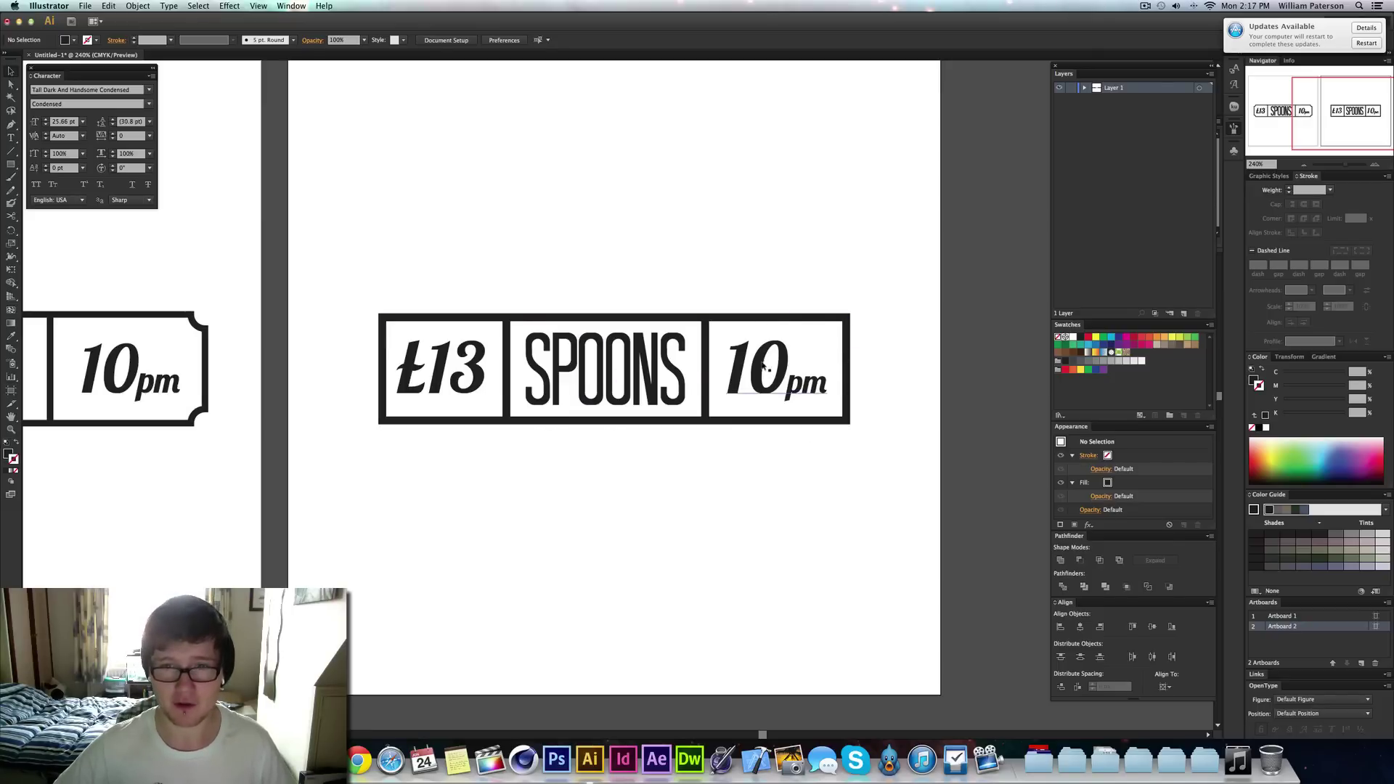
Shift the second divider, the 10pm text and the £13 text slightly right to even out the compartment spacing
{"action": "left_click_drag", "start_coordinate": [759, 364], "coordinate": [707, 393]}
{"action": "left_click", "coordinate": [655, 460]}
{"action": "left_click_drag", "start_coordinate": [793, 383], "coordinate": [797, 383]}
{"action": "left_click_drag", "start_coordinate": [472, 371], "coordinate": [475, 370]}
{"action": "left_click", "coordinate": [475, 442]}
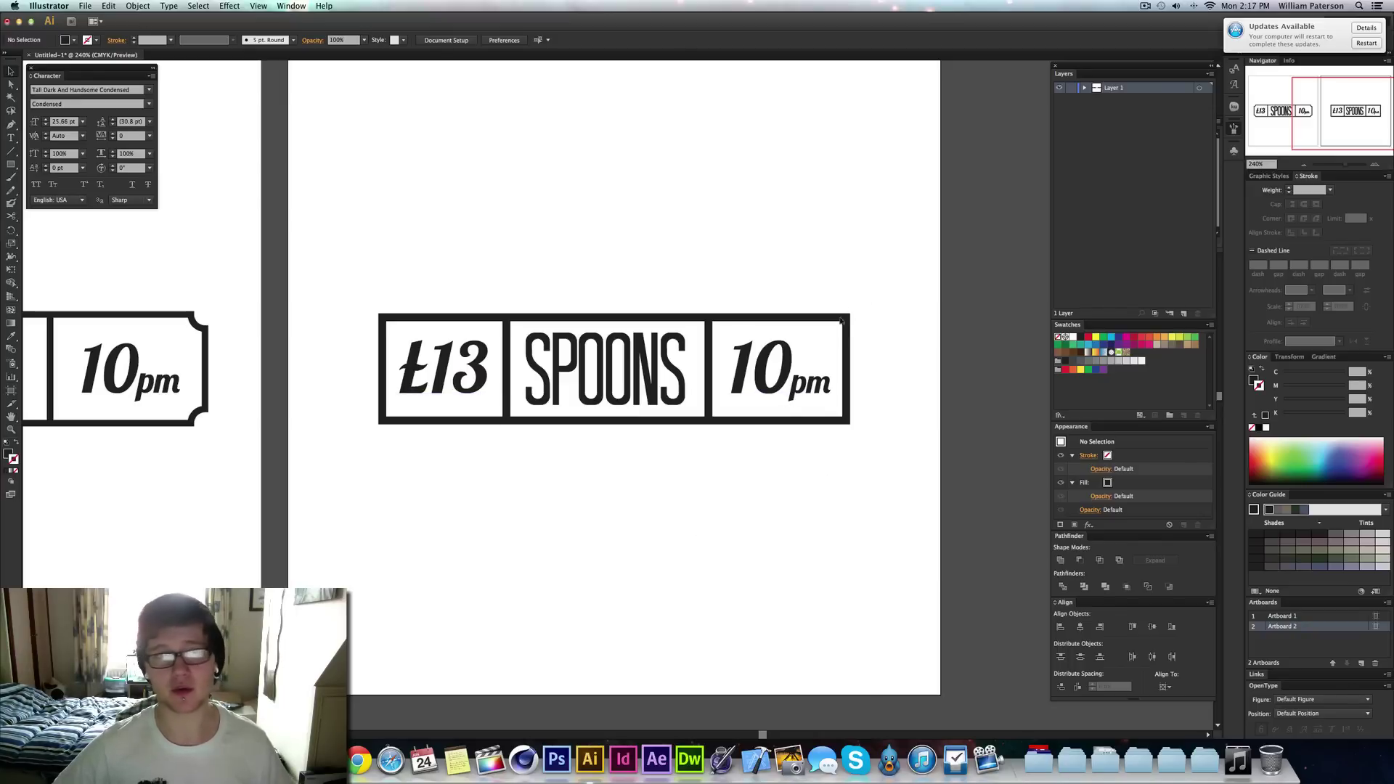
{"action": "left_click_drag", "start_coordinate": [343, 499], "coordinate": [419, 428]}
{"action": "left_click_drag", "start_coordinate": [236, 499], "coordinate": [463, 518]}
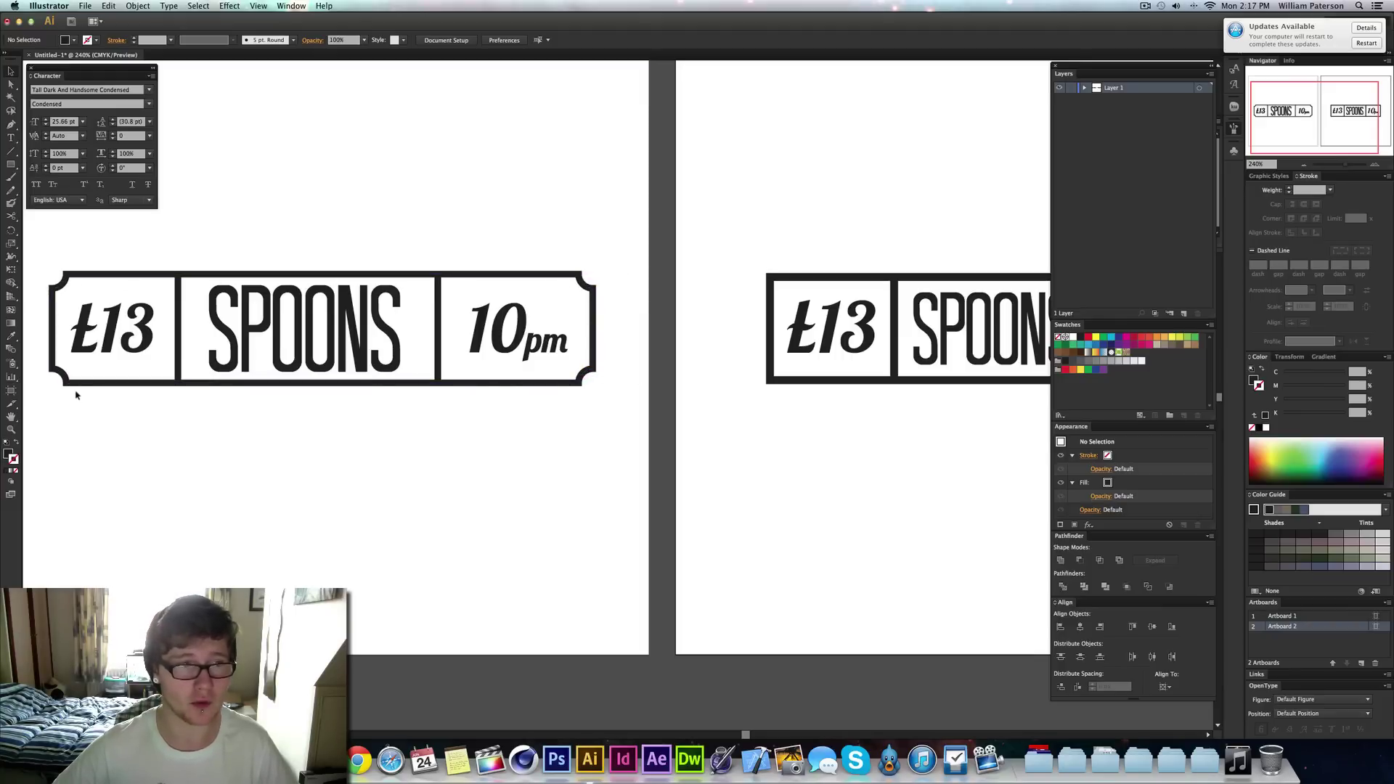
{"action": "left_click_drag", "start_coordinate": [878, 498], "coordinate": [501, 501]}
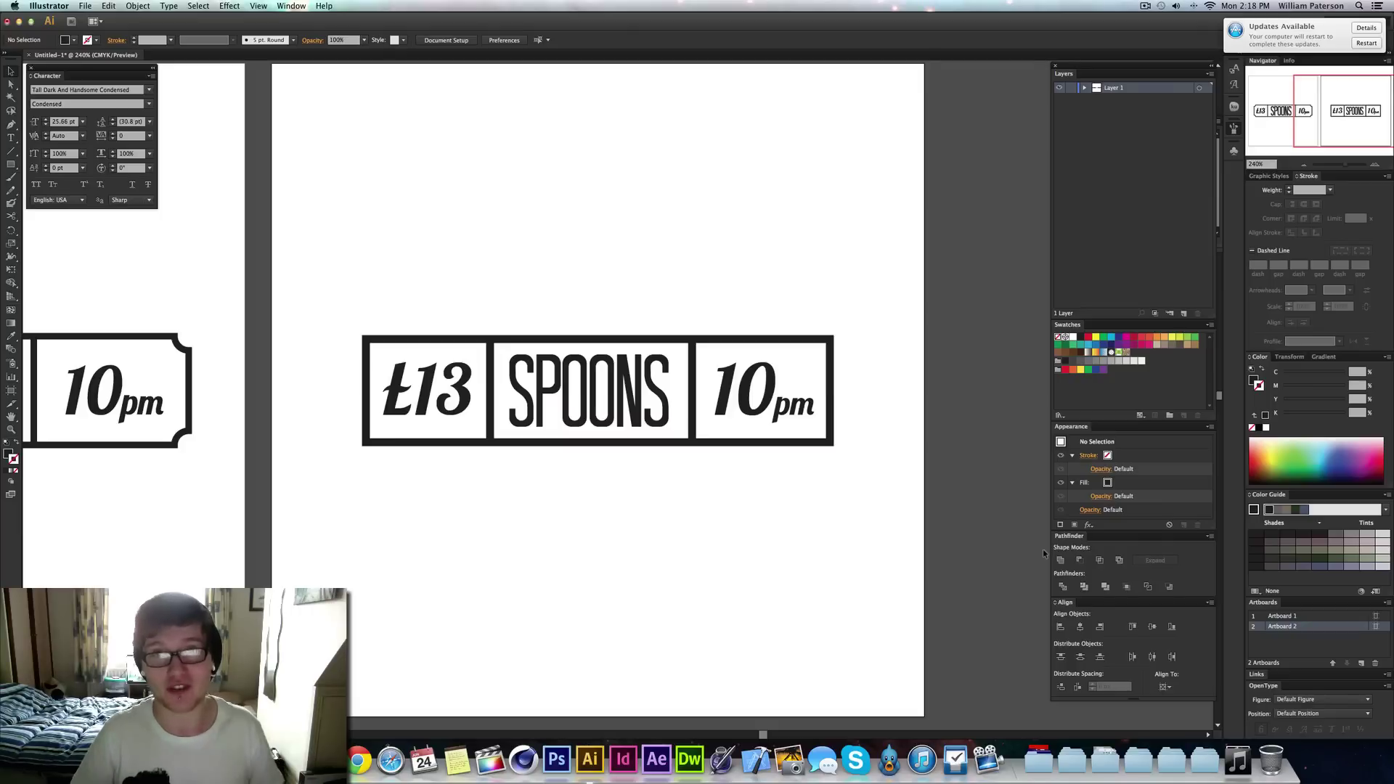
{"action": "left_click_drag", "start_coordinate": [871, 428], "coordinate": [817, 469]}
{"action": "left_click", "coordinate": [843, 501]}
Draw a black-filled circle without a stroke, about 21 px wide, centred on the rectangle's top-right corner, and show its bounding box
{"action": "key", "text": "l"}
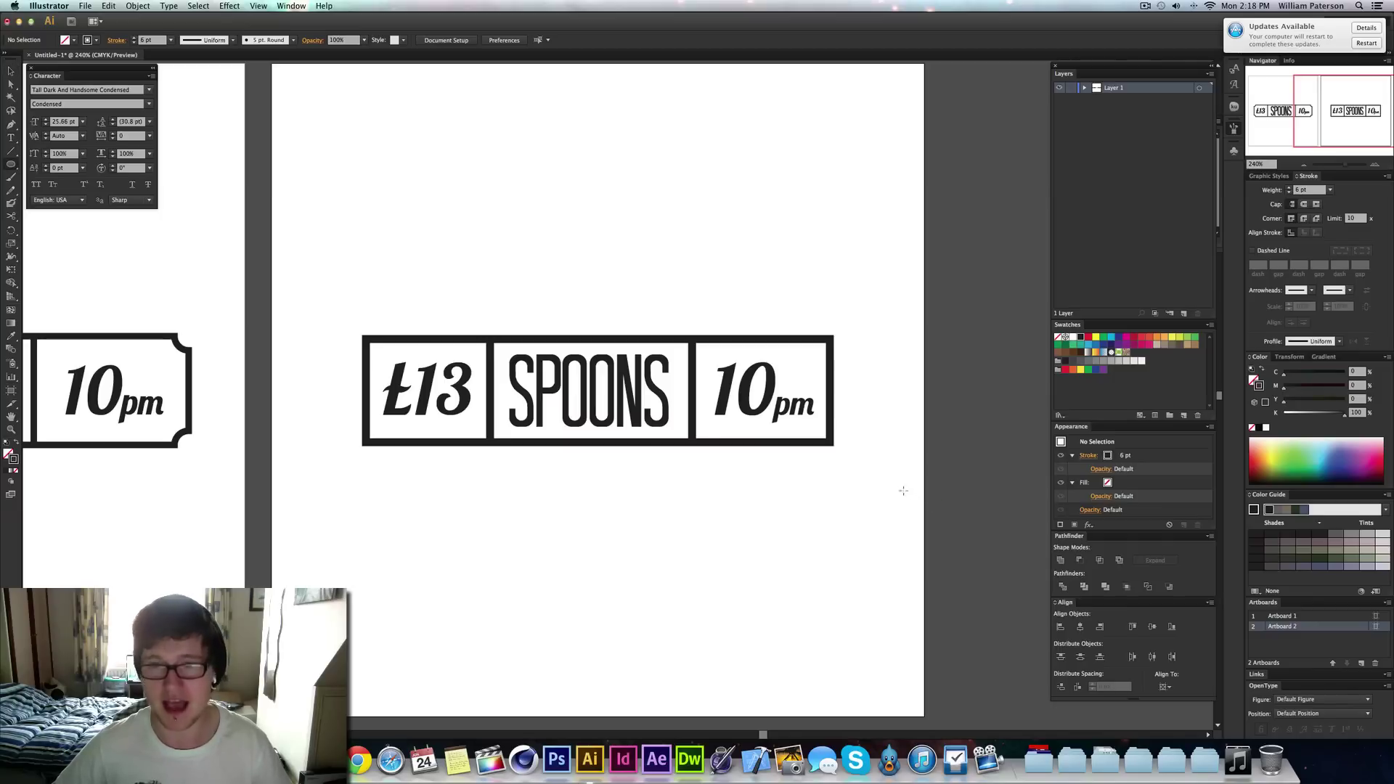
{"action": "left_click", "coordinate": [11, 166]}
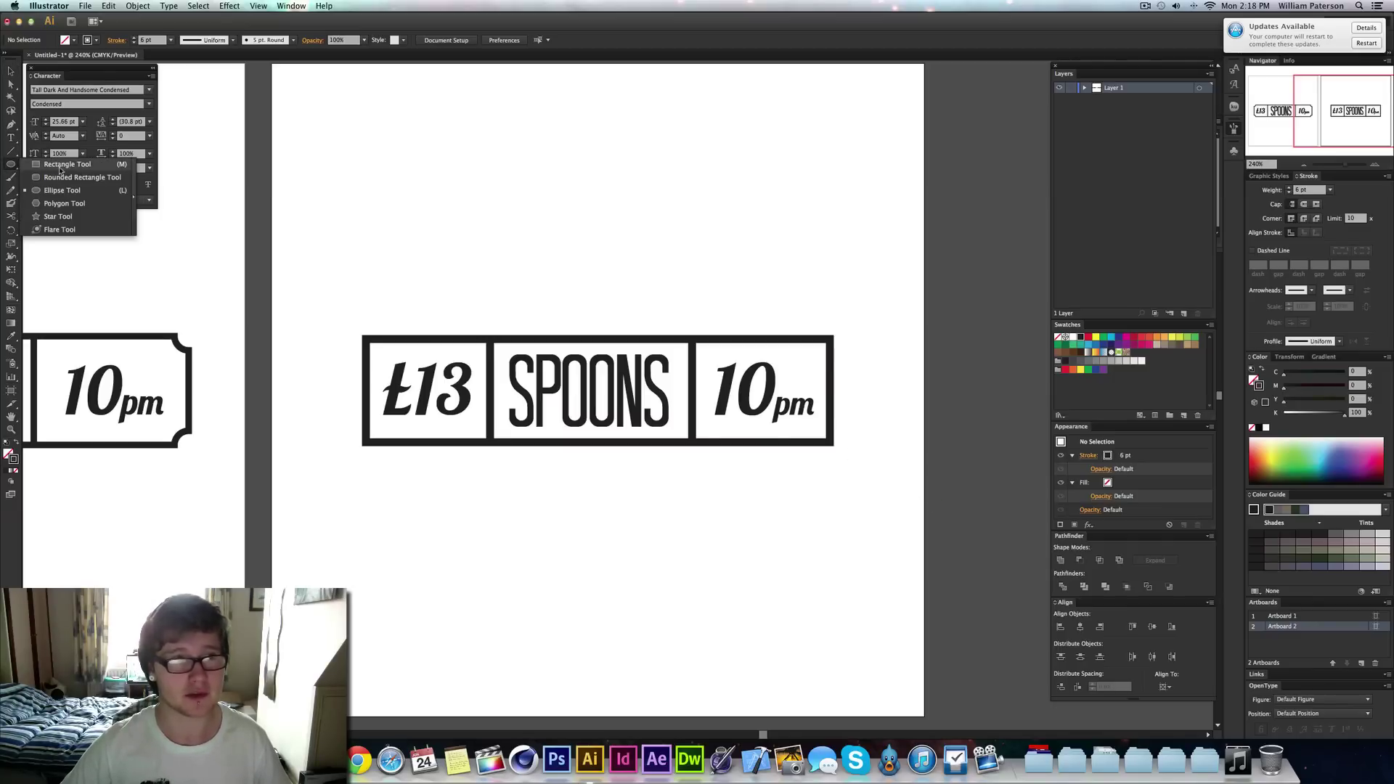
{"action": "left_click", "coordinate": [62, 190]}
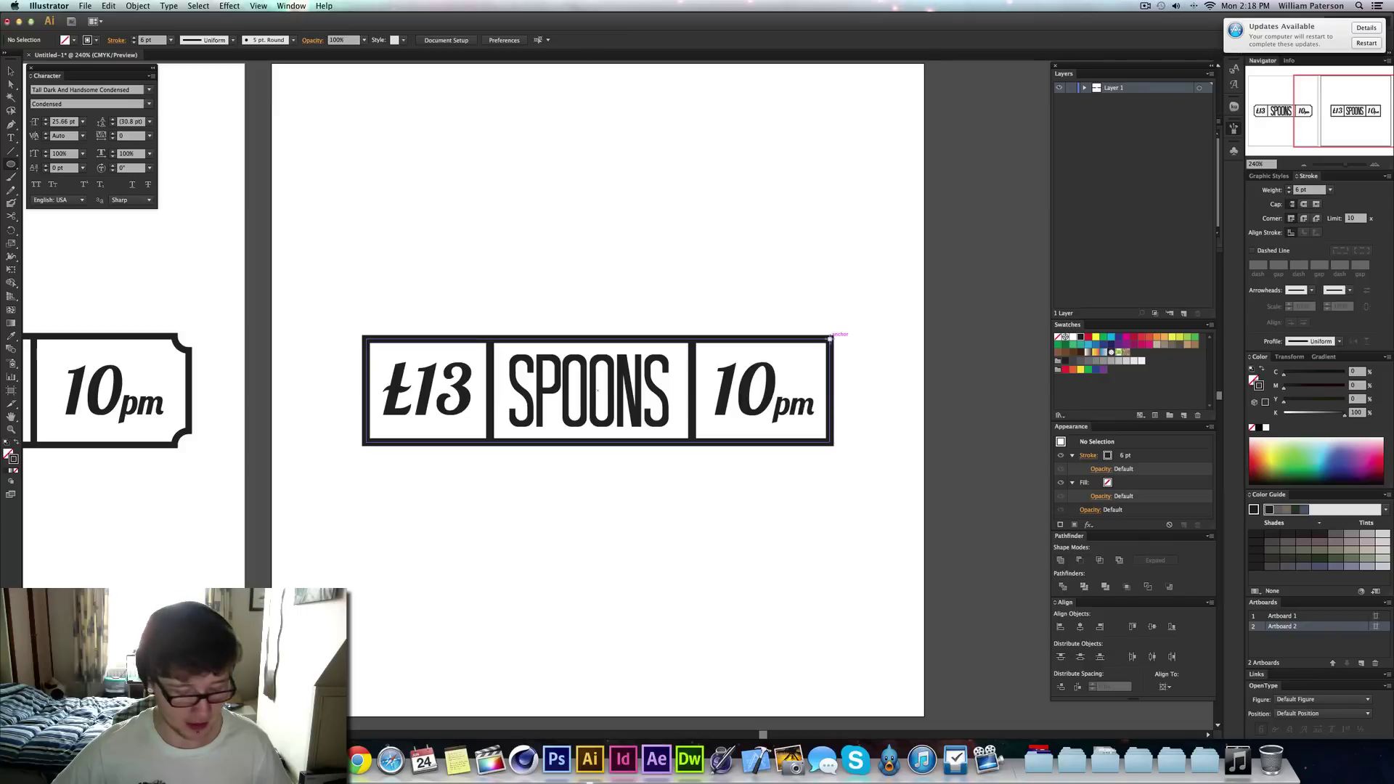
{"action": "left_click_drag", "start_coordinate": [830, 337], "coordinate": [845, 354]}
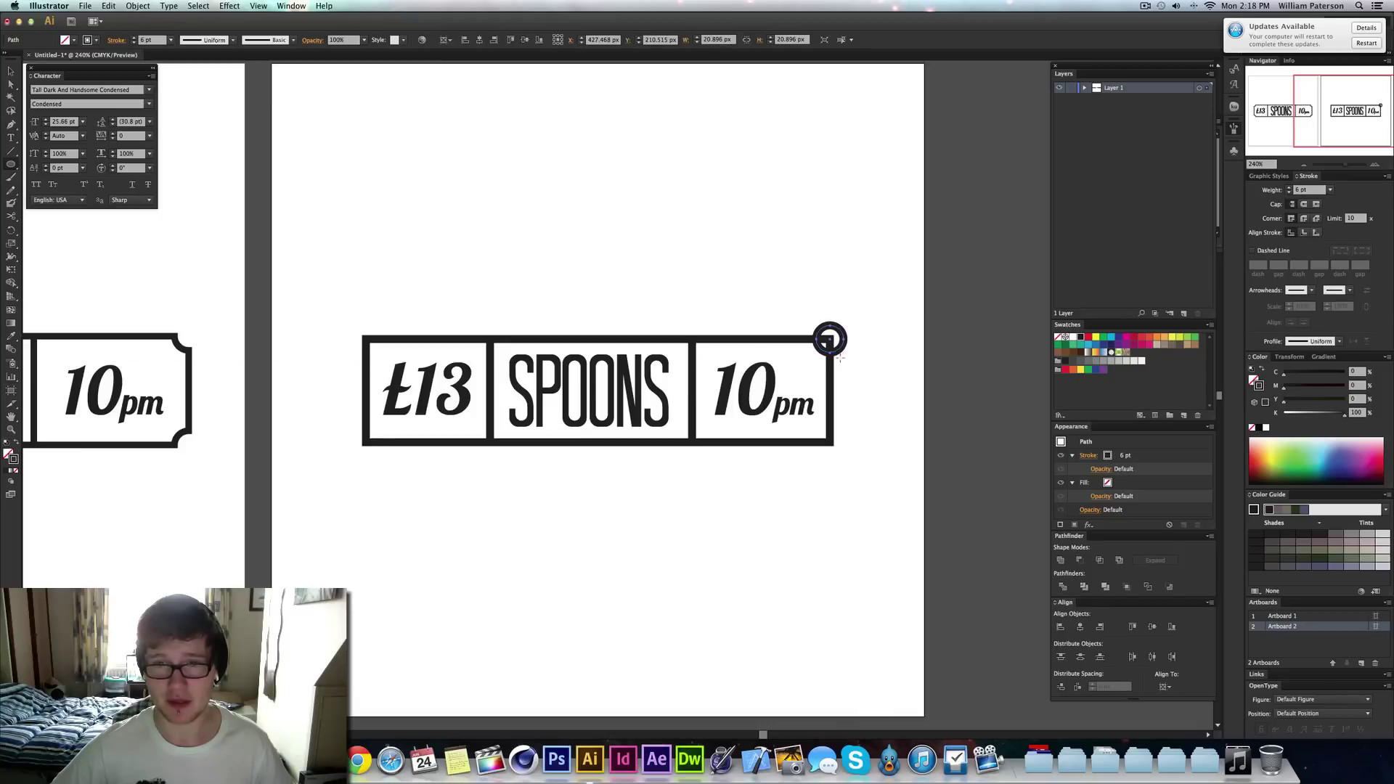
{"action": "key", "text": "shift+x"}
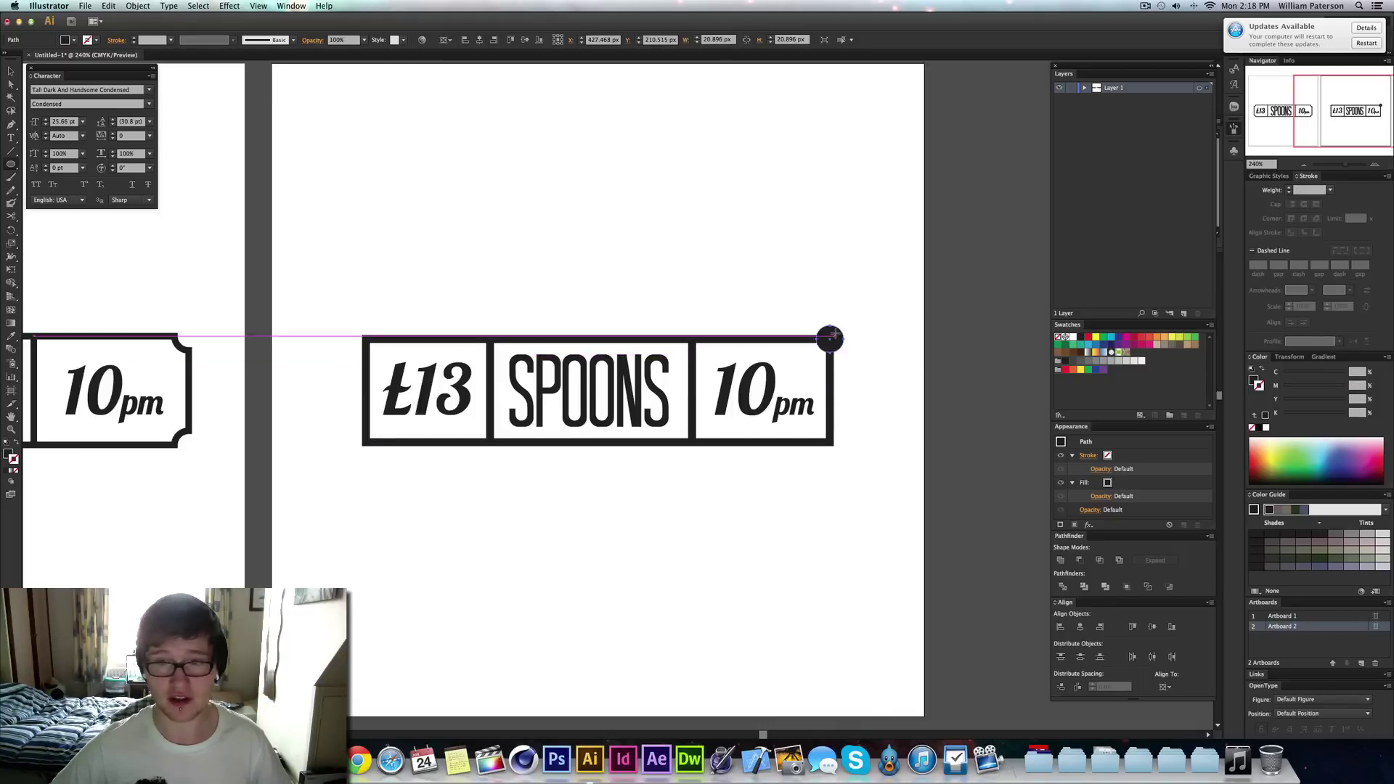
{"action": "key", "text": "v"}
{"action": "key", "text": "super+shift+b"}
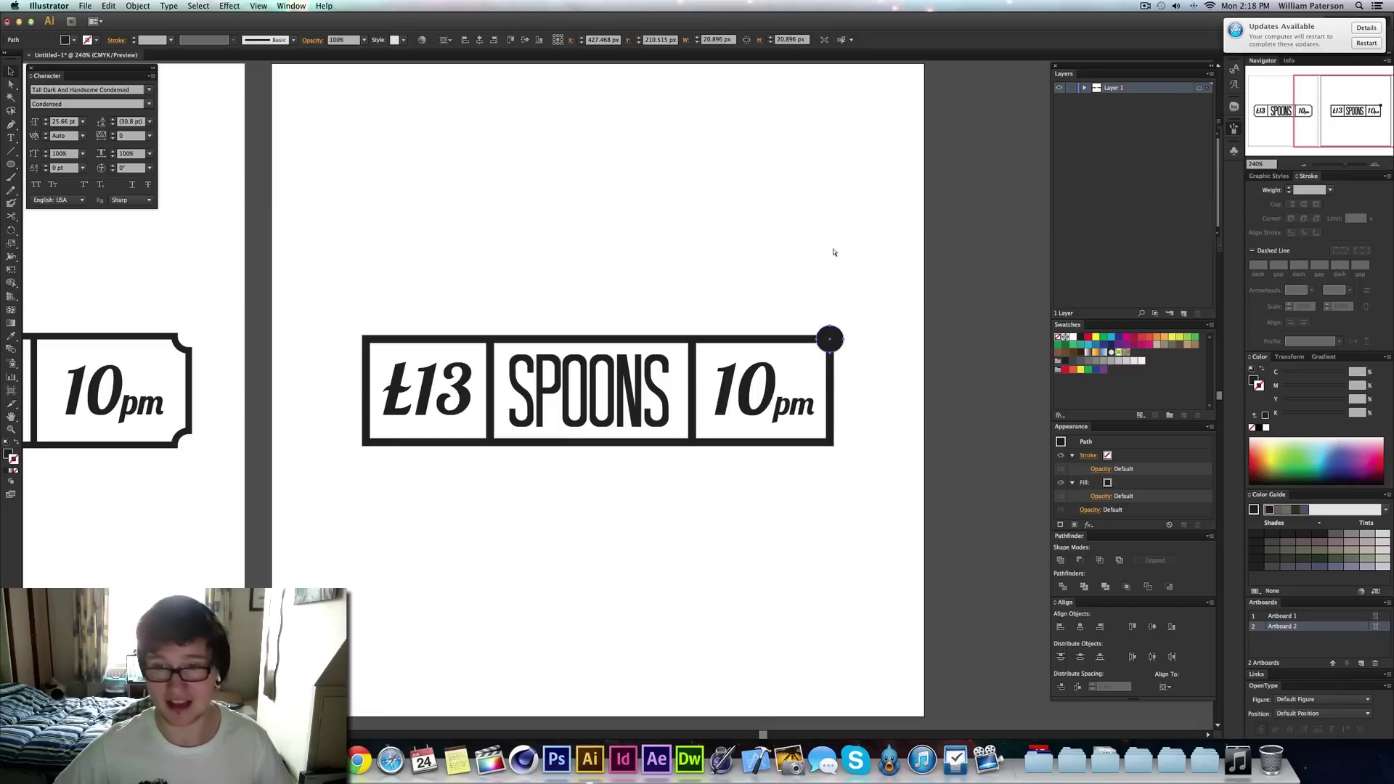
{"action": "key", "text": "super+shift+b"}
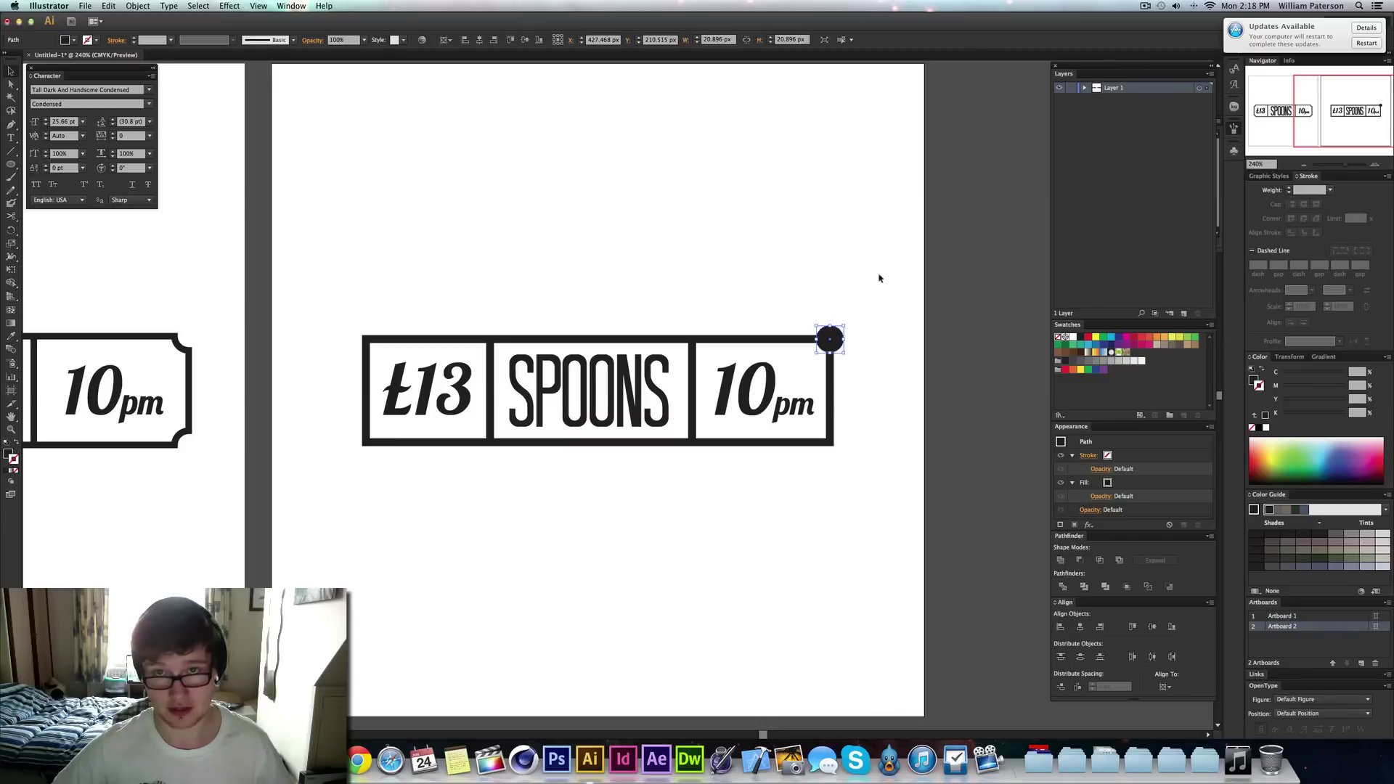
Try to cut the small circle out of the rectangle's top-right corner with Minus Front
{"action": "left_click_drag", "start_coordinate": [885, 301], "coordinate": [819, 374]}
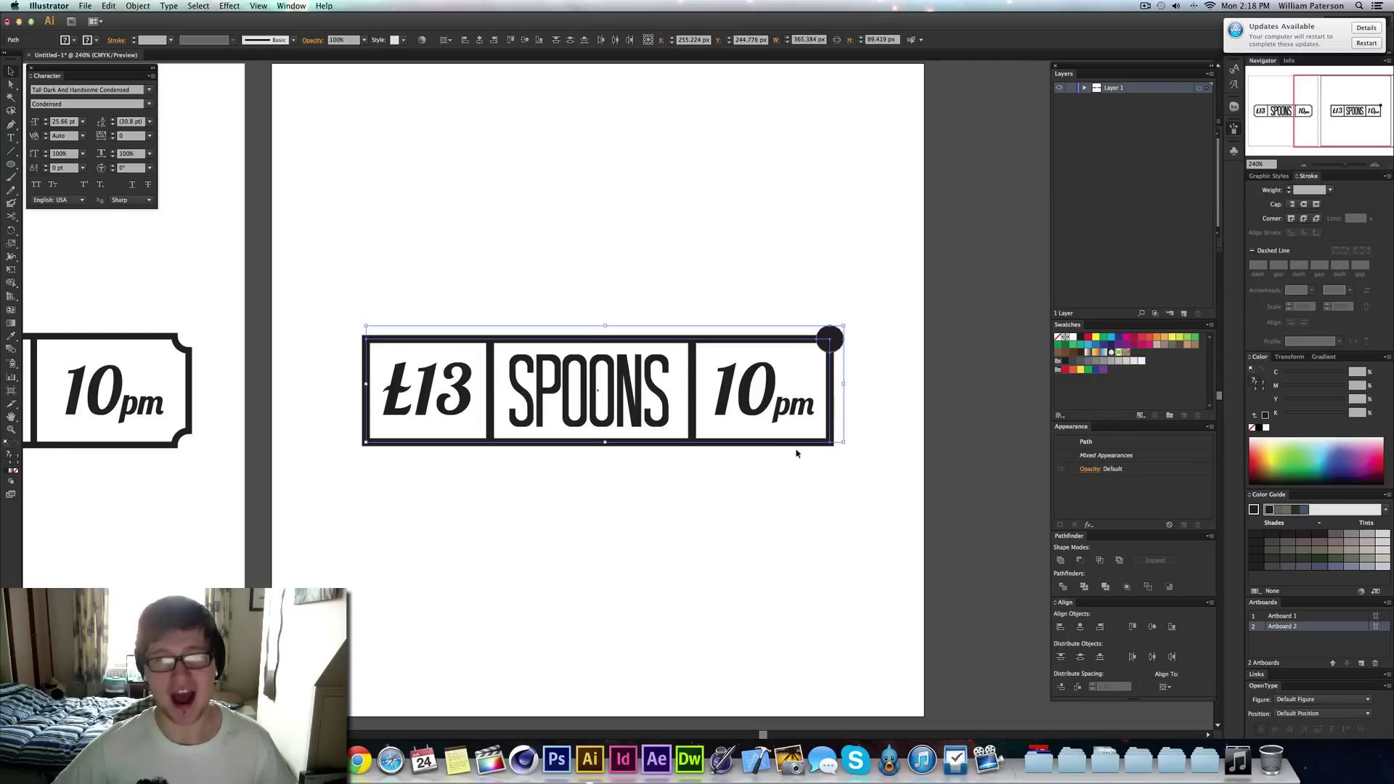
{"action": "left_click", "coordinate": [1079, 561]}
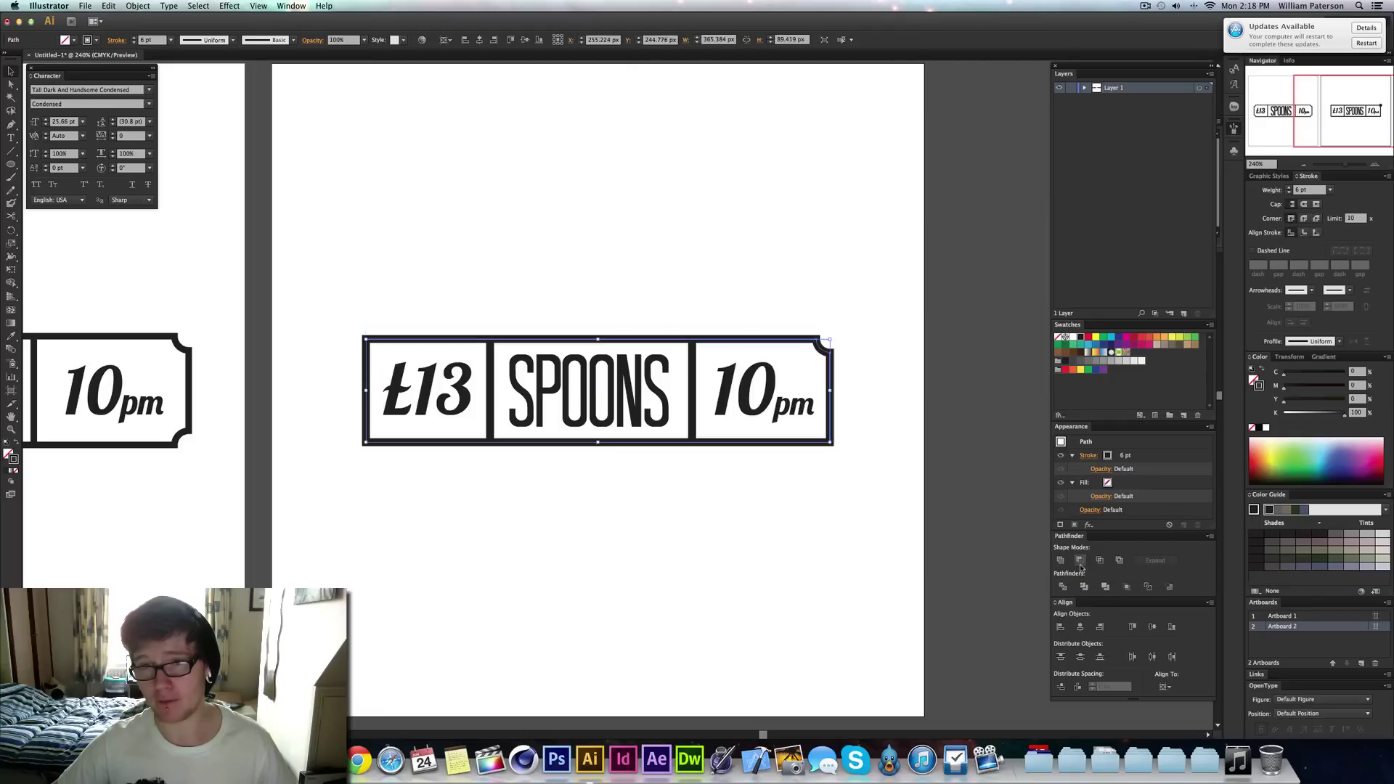
{"action": "left_click", "coordinate": [884, 650]}
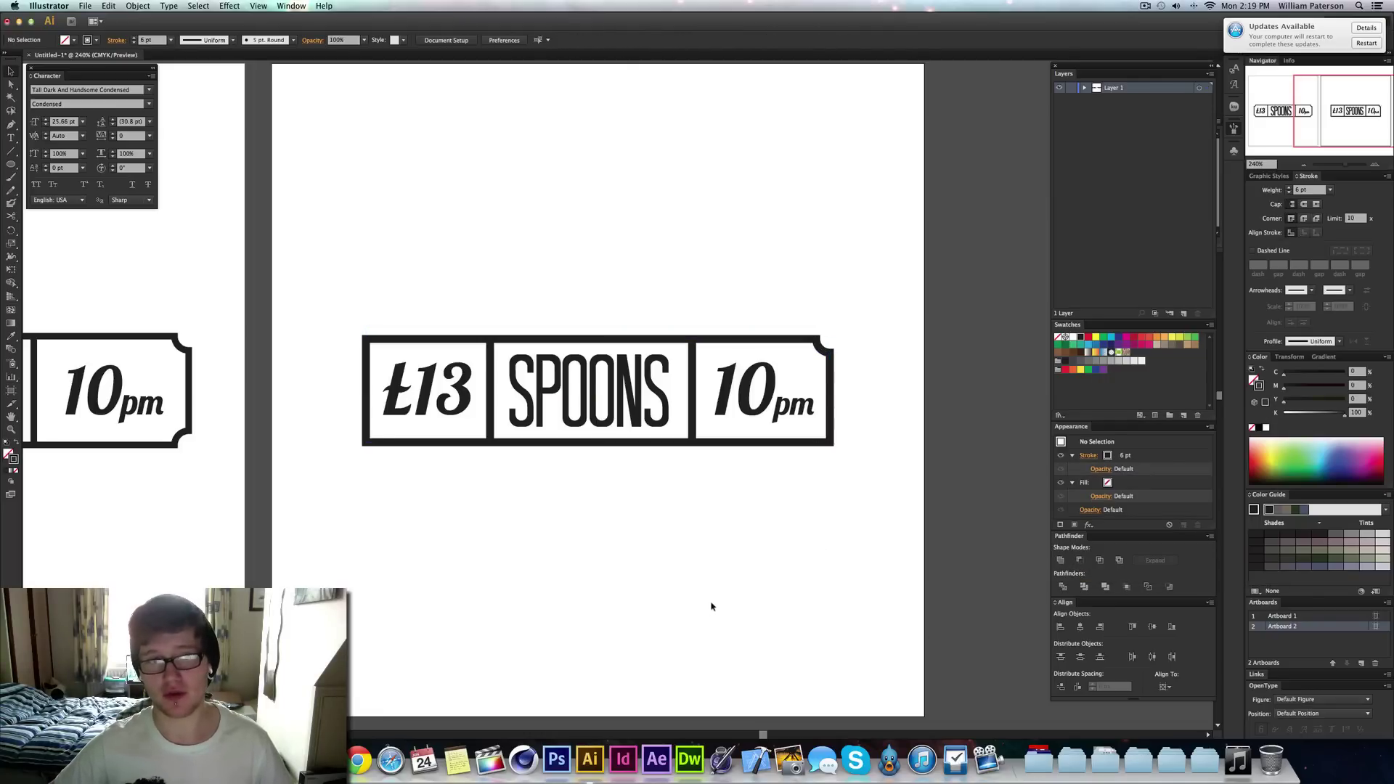
Undo the corner cut, enlarge the circle to about 26 px wide, and select it together with the rectangle
{"action": "key", "text": "super+z"}
{"action": "left_click_drag", "start_coordinate": [867, 312], "coordinate": [828, 378]}
{"action": "left_click", "coordinate": [862, 333]}
Try to subtract the enlarged circle from the top-right corner and paste the copied circle in front, and undo both
{"action": "left_click", "coordinate": [1080, 559]}
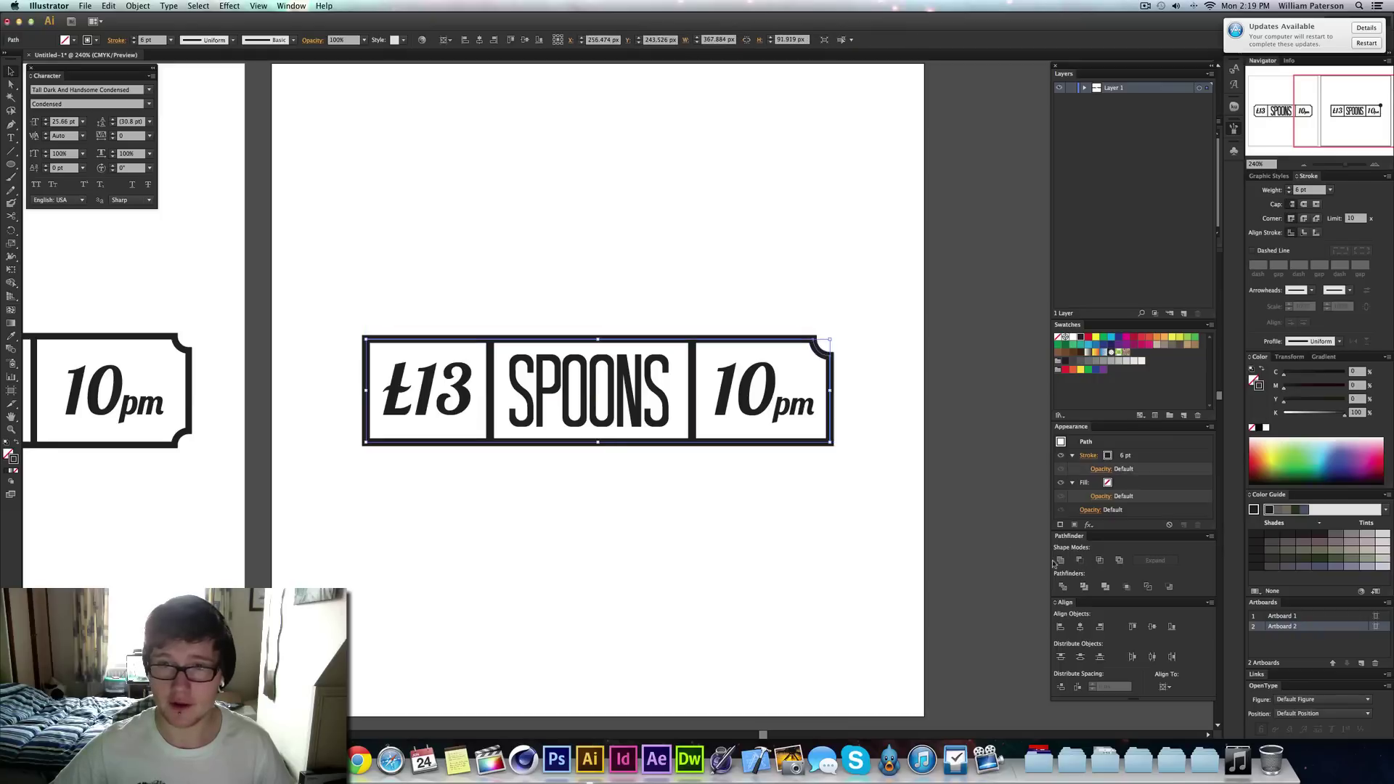
{"action": "left_click", "coordinate": [860, 603]}
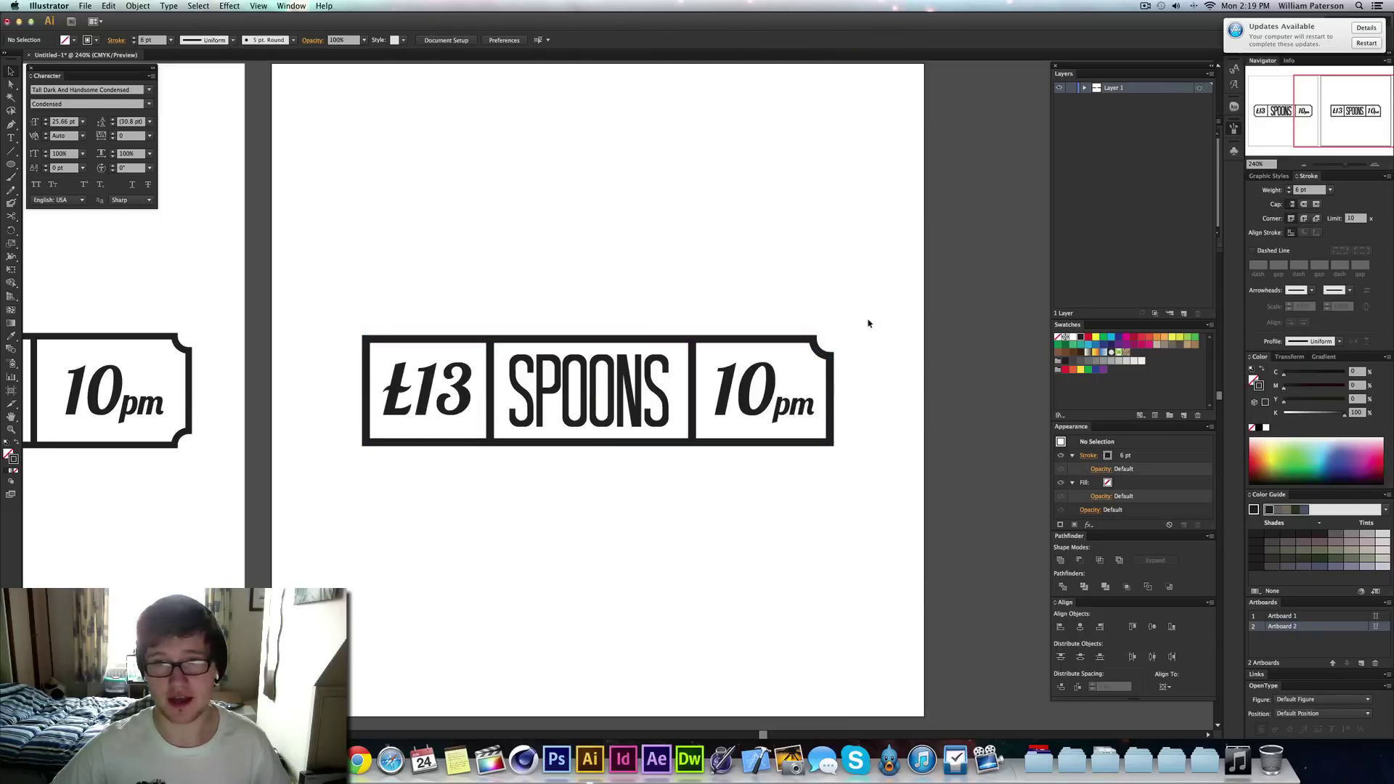
{"action": "key", "text": "super+f"}
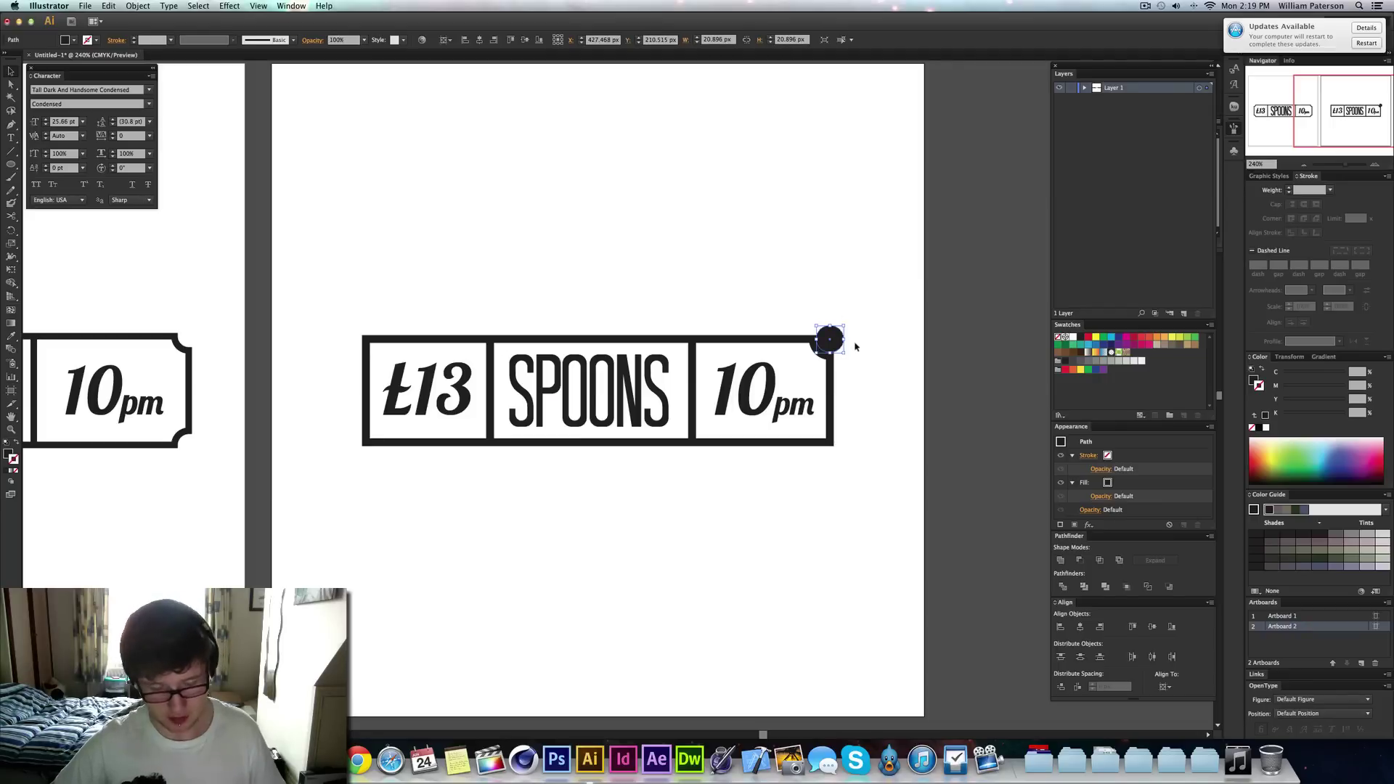
{"action": "key", "text": "super+z"}
{"action": "key", "text": "super+z"}
Copy the enlarged circle, cut it out of the rectangle's top-right corner with Minus Front, and paste the copy in front in place
{"action": "left_click", "coordinate": [873, 327]}
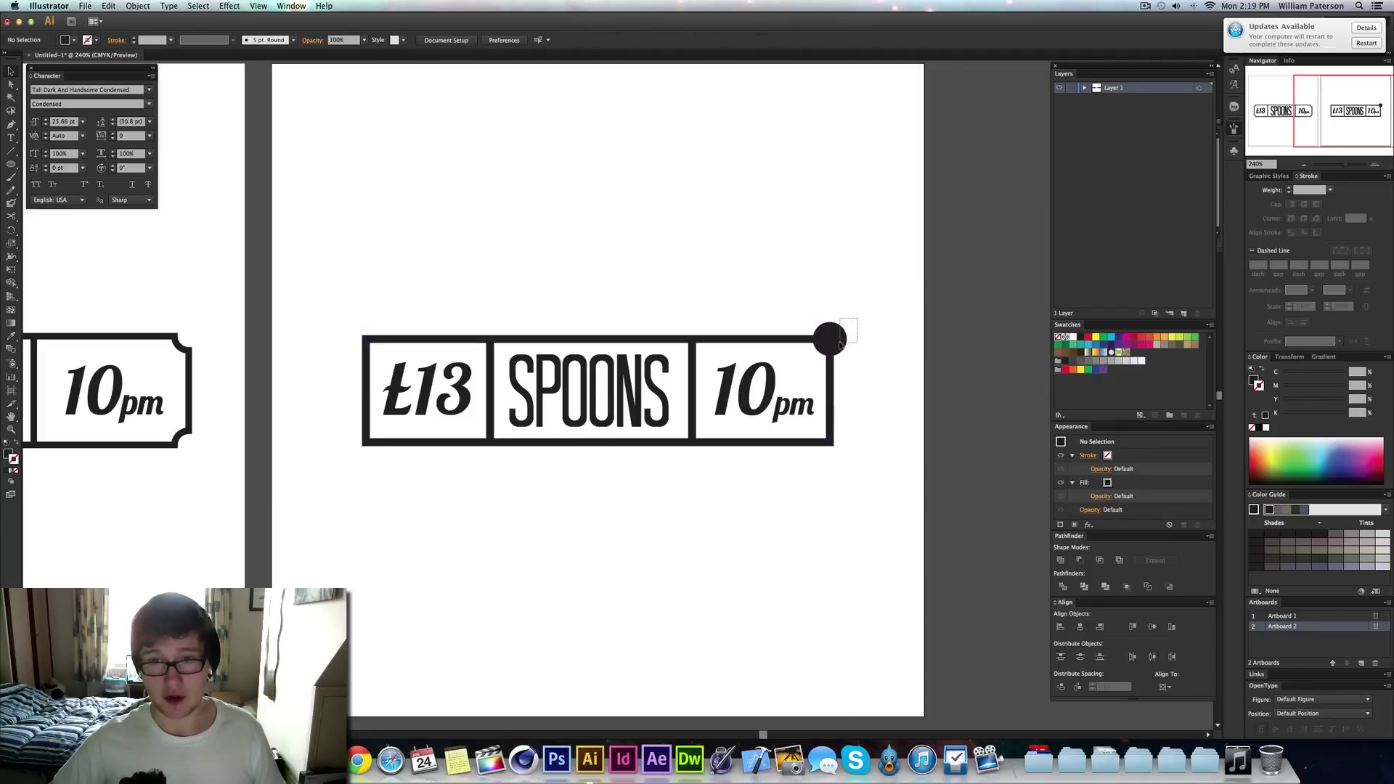
{"action": "left_click", "coordinate": [832, 356]}
{"action": "left_click", "coordinate": [832, 361], "text": "shift"}
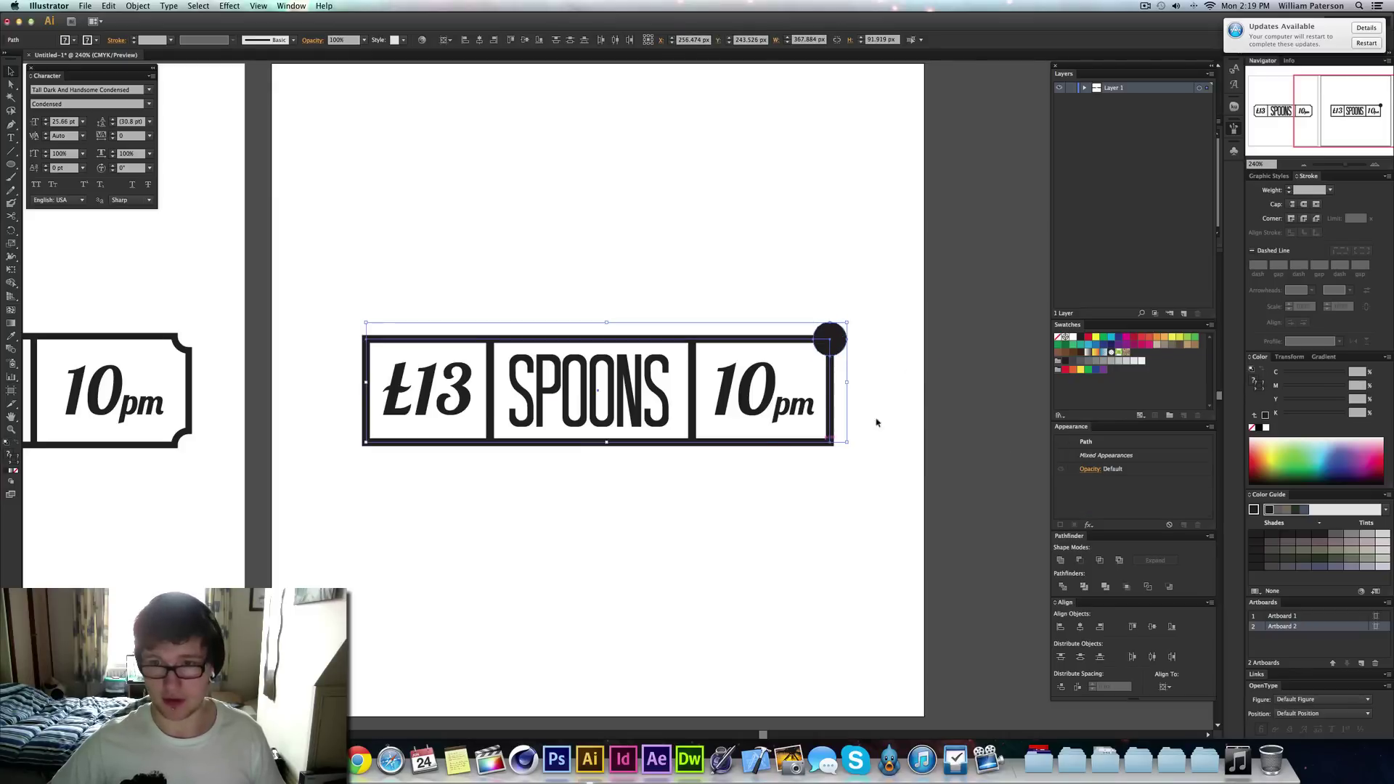
{"action": "left_click", "coordinate": [1080, 560]}
{"action": "left_click", "coordinate": [778, 460]}
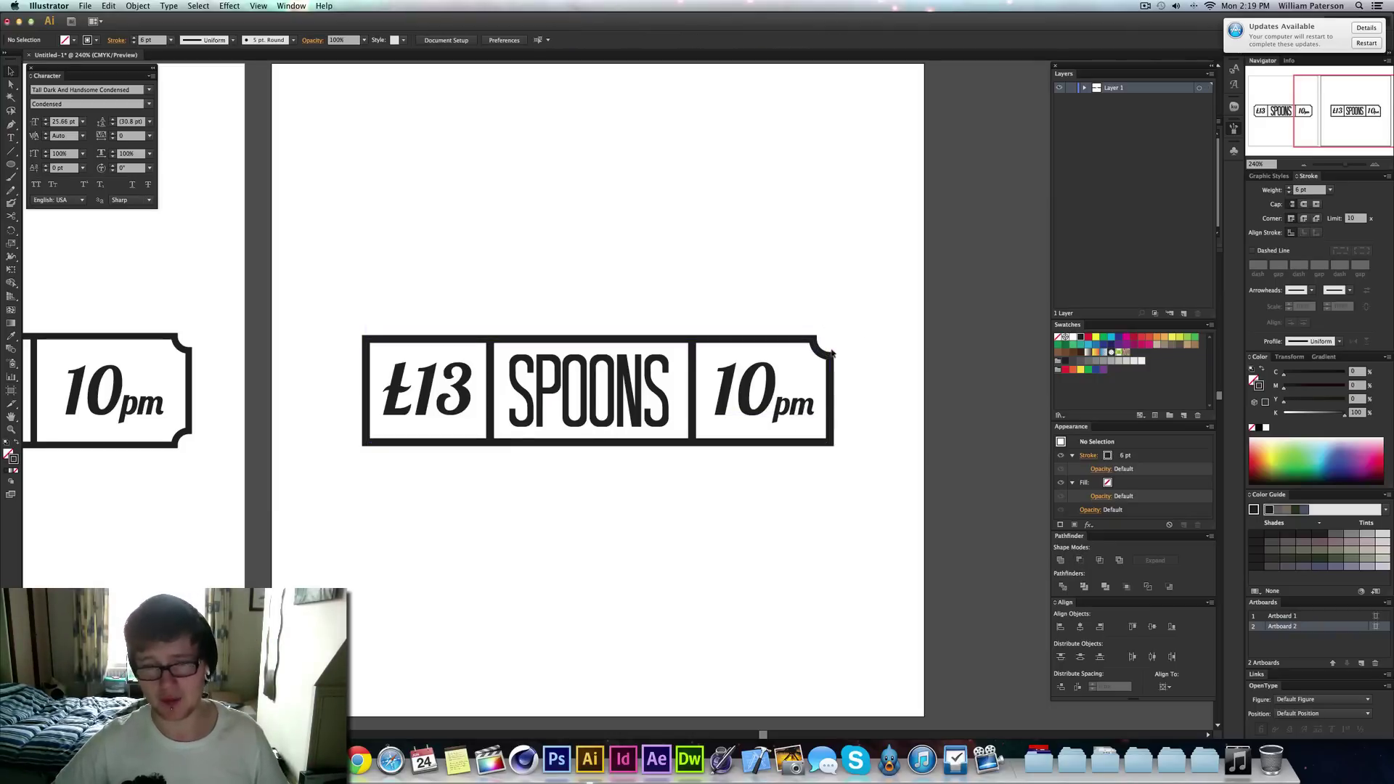
{"action": "key", "text": "super+f"}
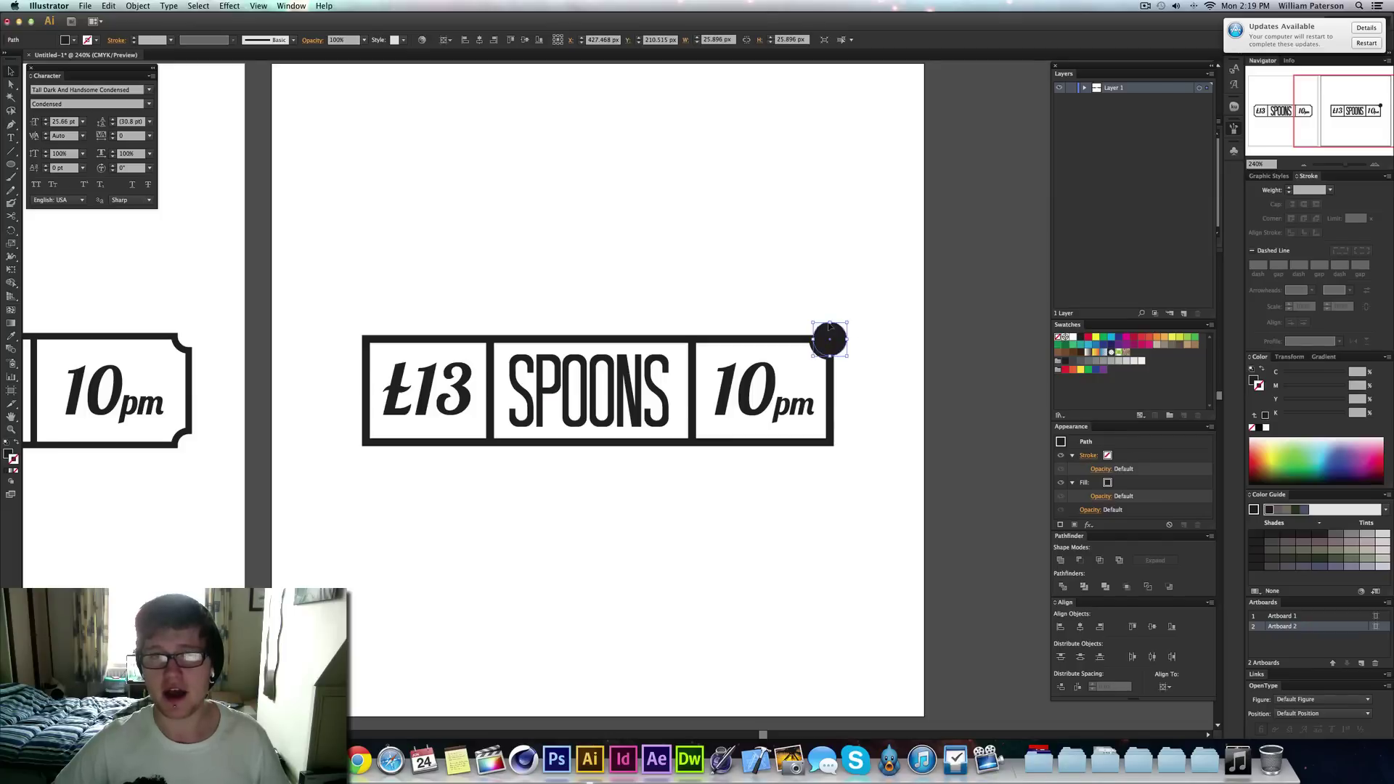
{"action": "left_click", "coordinate": [884, 331]}
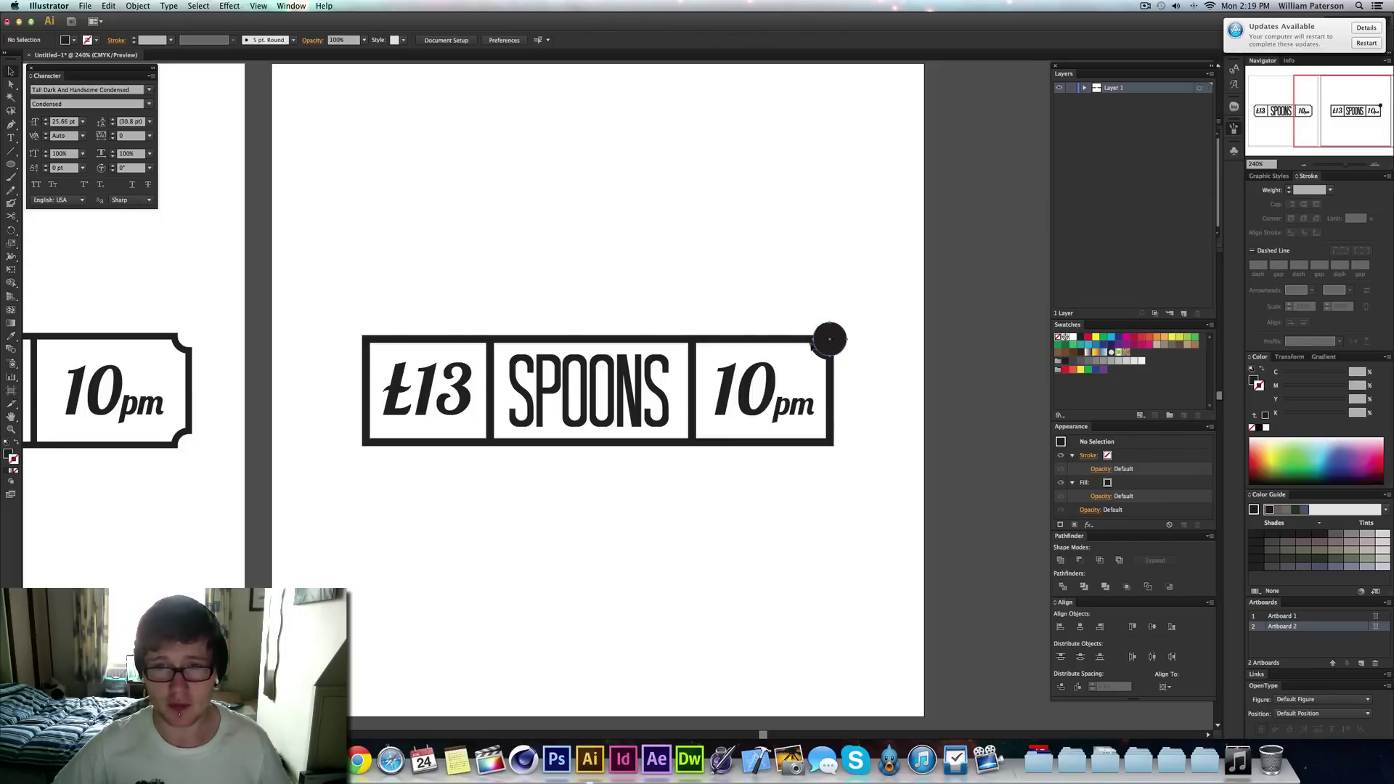
Duplicate the circle horizontally onto the rectangle's top-left corner and subtract the copy from the rectangle with Minus Front
{"action": "left_click_drag", "start_coordinate": [820, 353], "coordinate": [366, 373]}
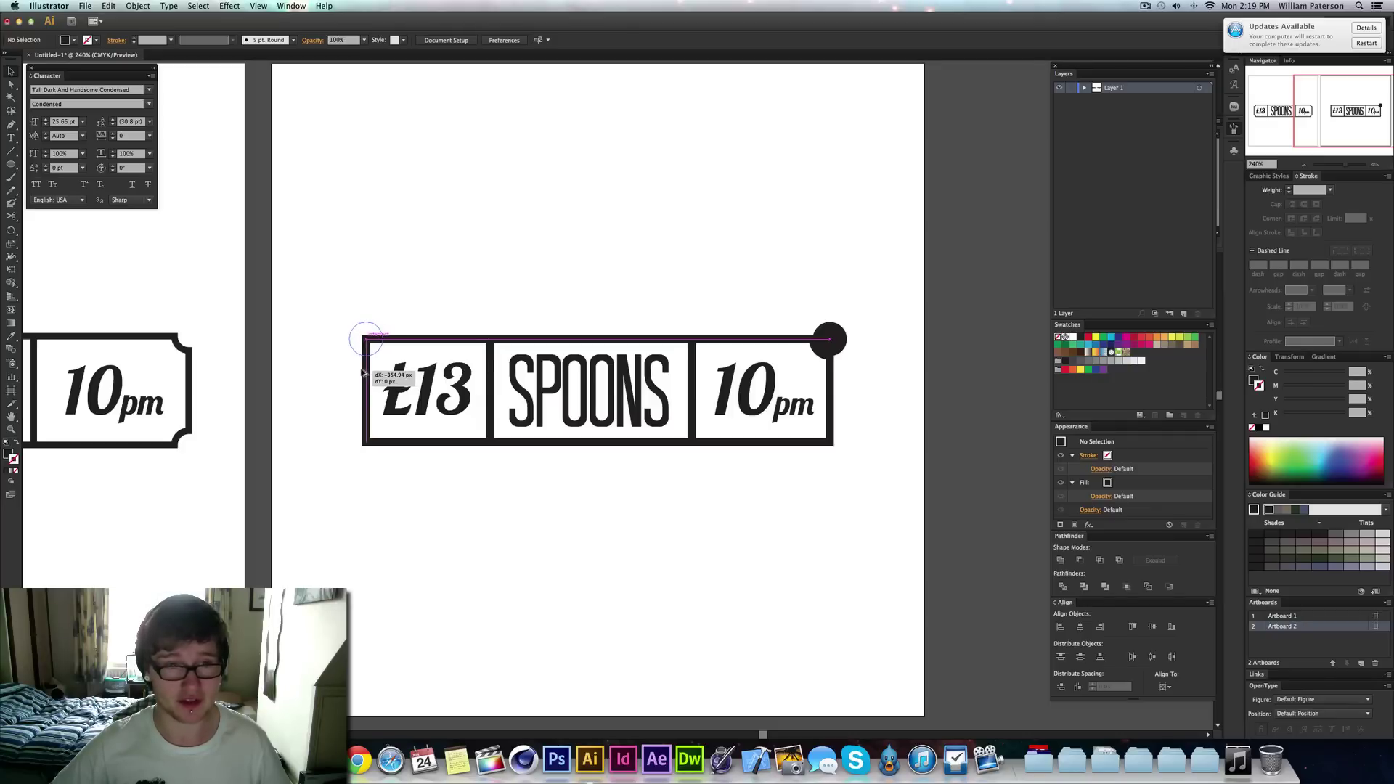
{"action": "left_click_drag", "start_coordinate": [362, 373], "coordinate": [362, 373]}
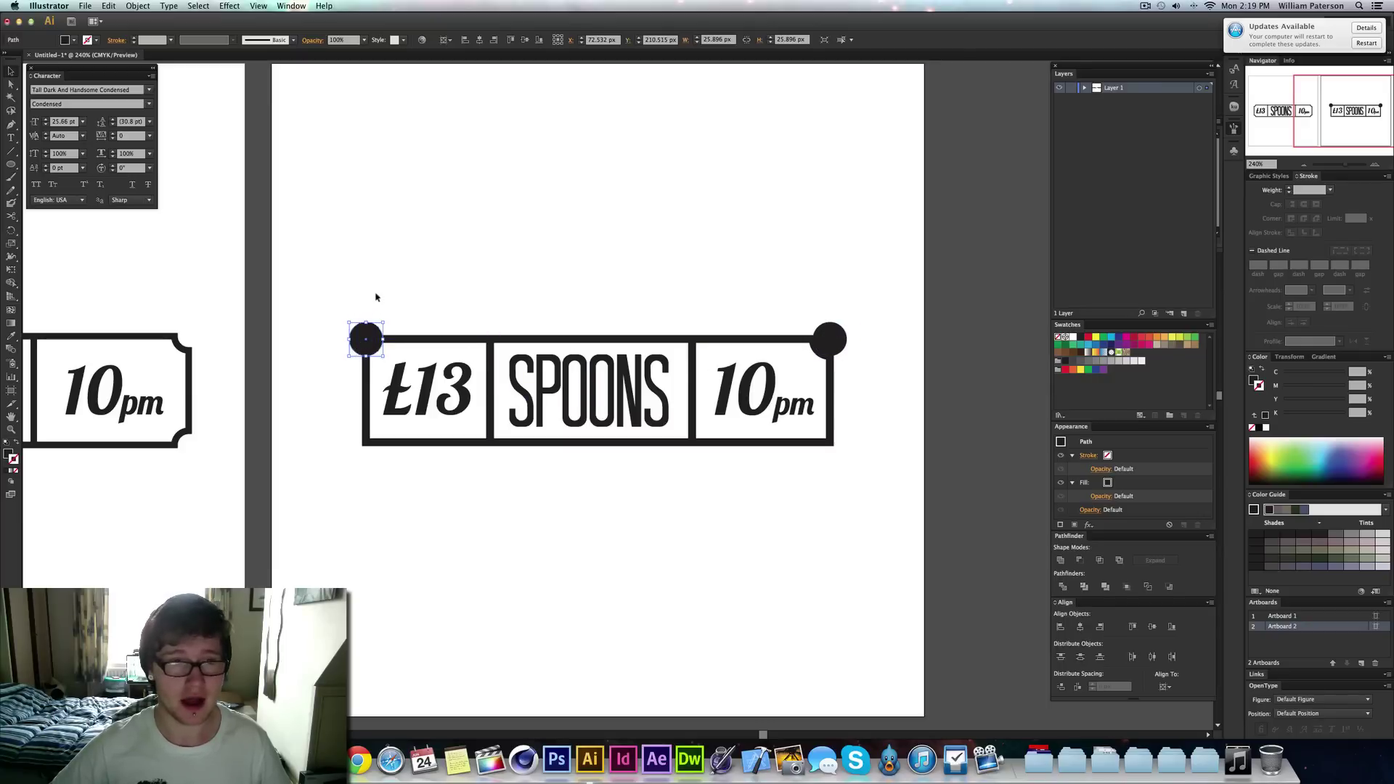
{"action": "left_click_drag", "start_coordinate": [396, 302], "coordinate": [352, 347]}
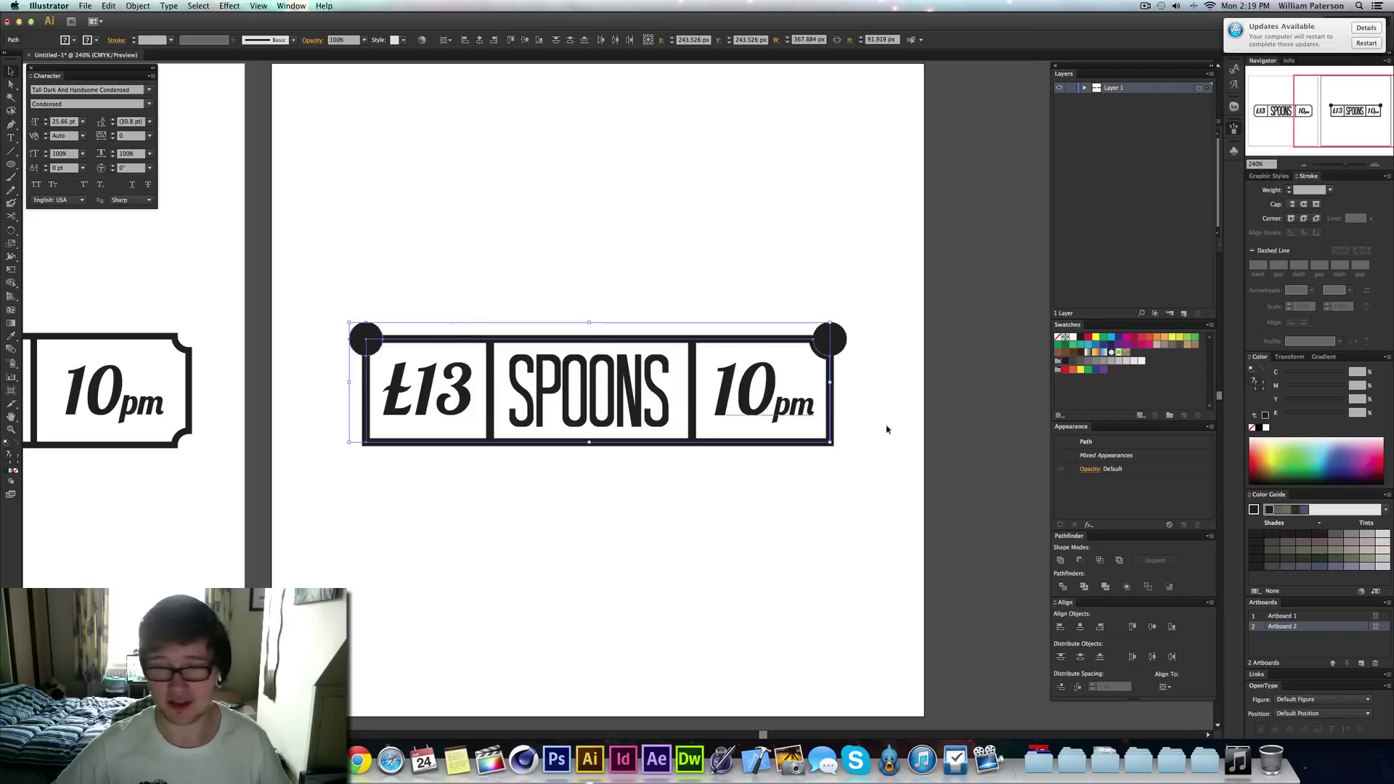
{"action": "left_click", "coordinate": [1079, 561]}
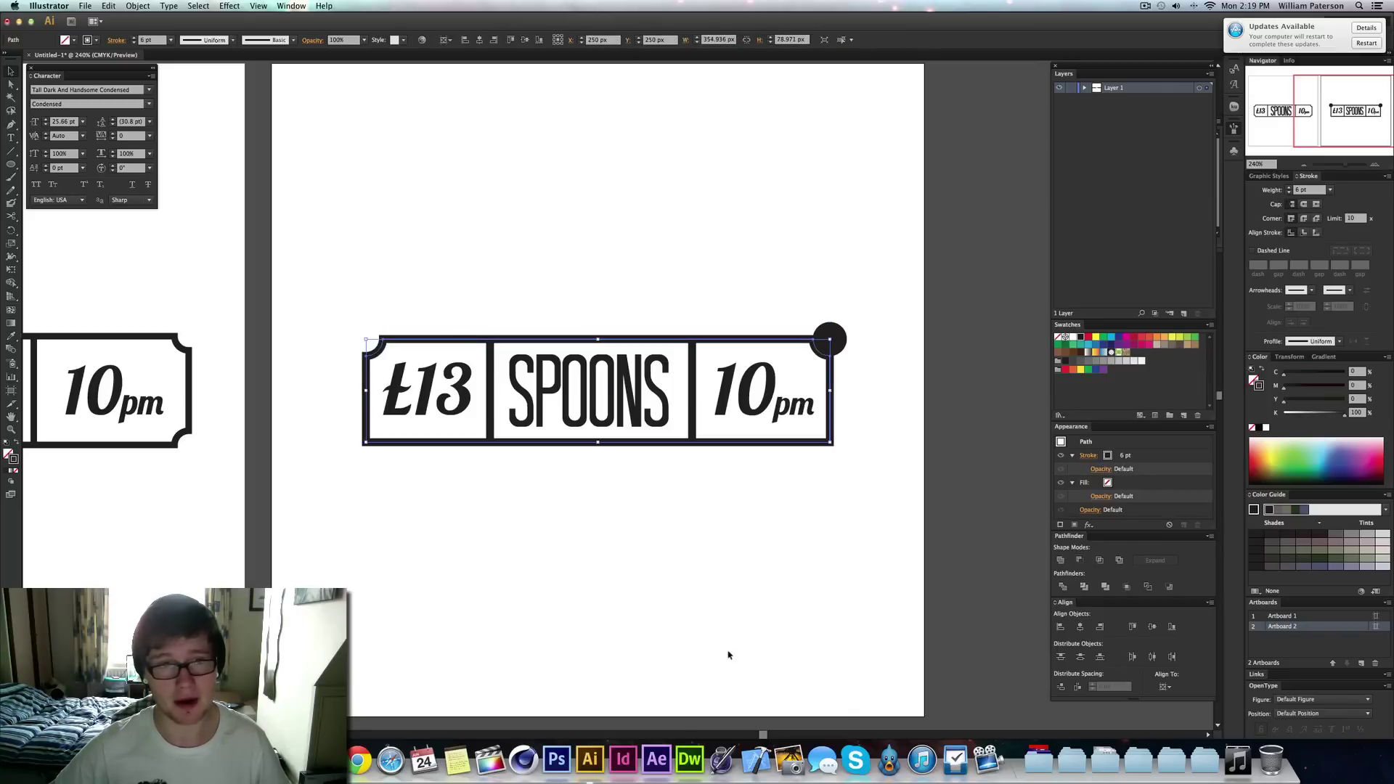
{"action": "left_click", "coordinate": [907, 382]}
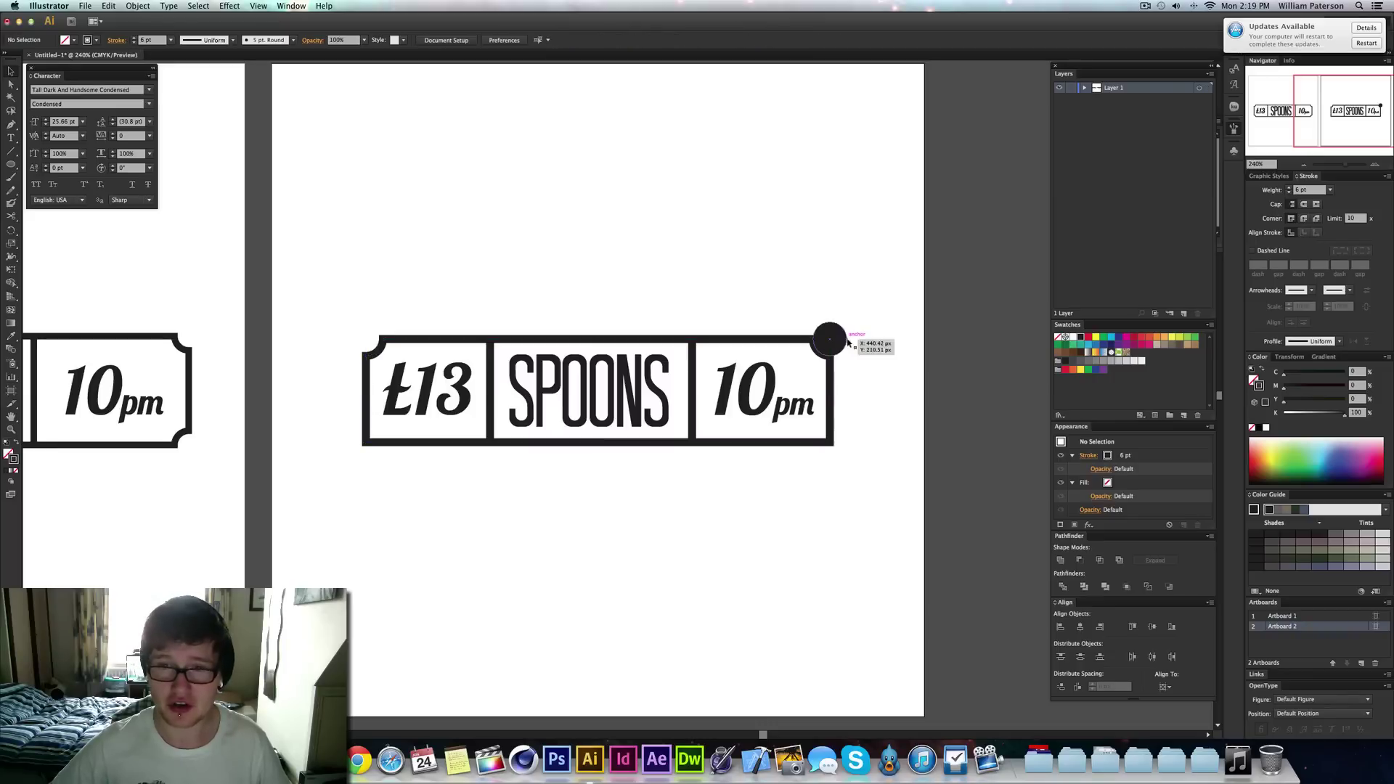
Duplicate the remaining circle onto the rectangle's bottom-right corner and try to cut it out with Minus Front
{"action": "left_click_drag", "start_coordinate": [831, 340], "coordinate": [833, 443]}
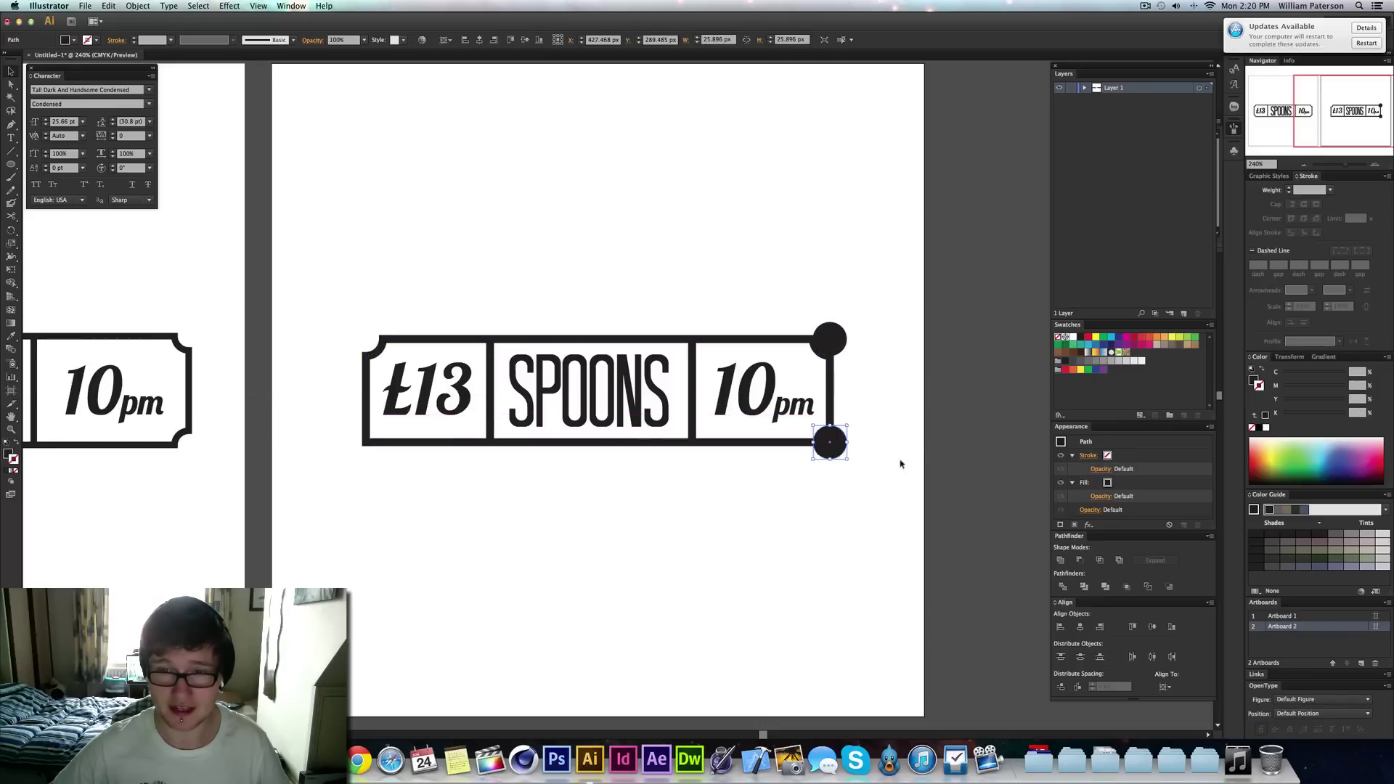
{"action": "left_click", "coordinate": [806, 442], "text": "shift"}
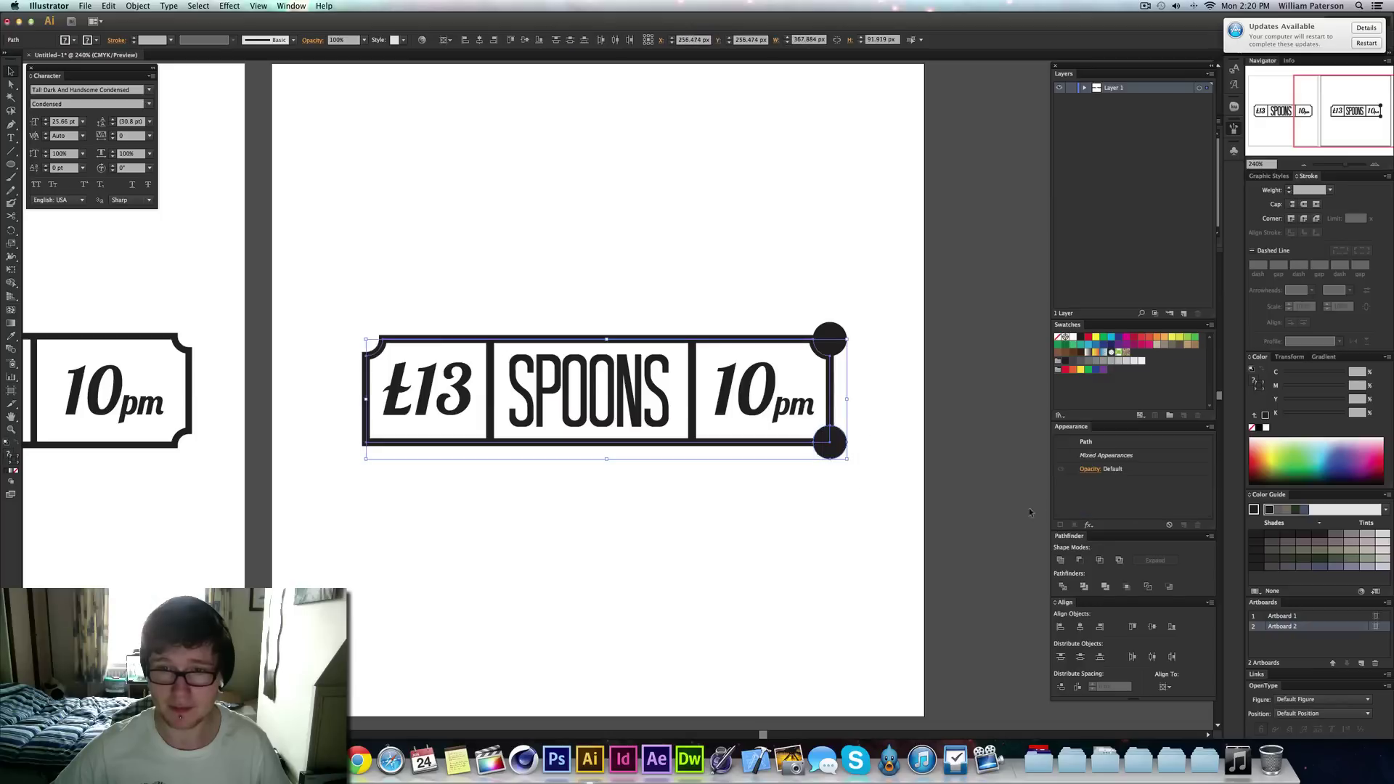
{"action": "left_click", "coordinate": [1080, 560]}
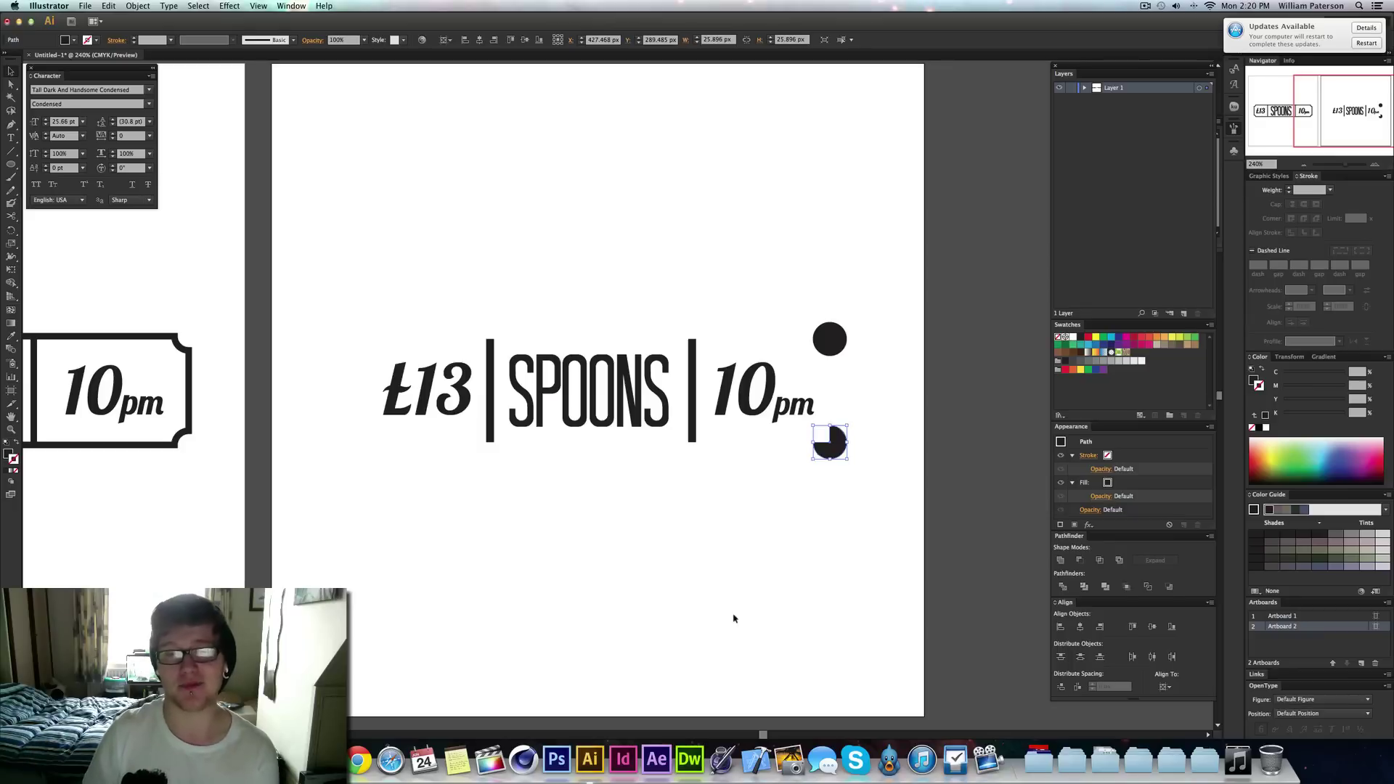
Undo the last subtraction and bring the circle on the rectangle's bottom-right corner to the front
{"action": "left_click", "coordinate": [735, 618]}
{"action": "key", "text": "super+z"}
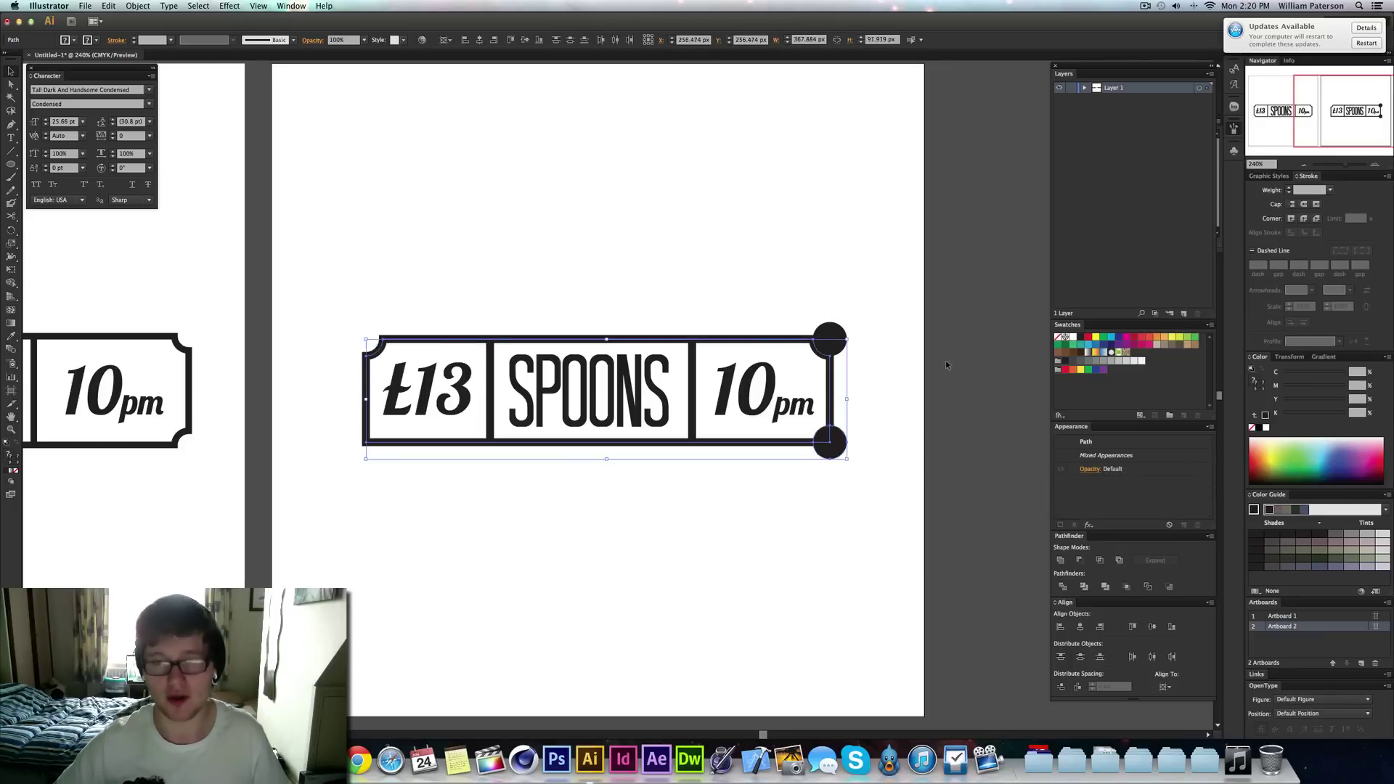
{"action": "left_click_drag", "start_coordinate": [875, 424], "coordinate": [844, 469]}
{"action": "right_click", "coordinate": [843, 457]}
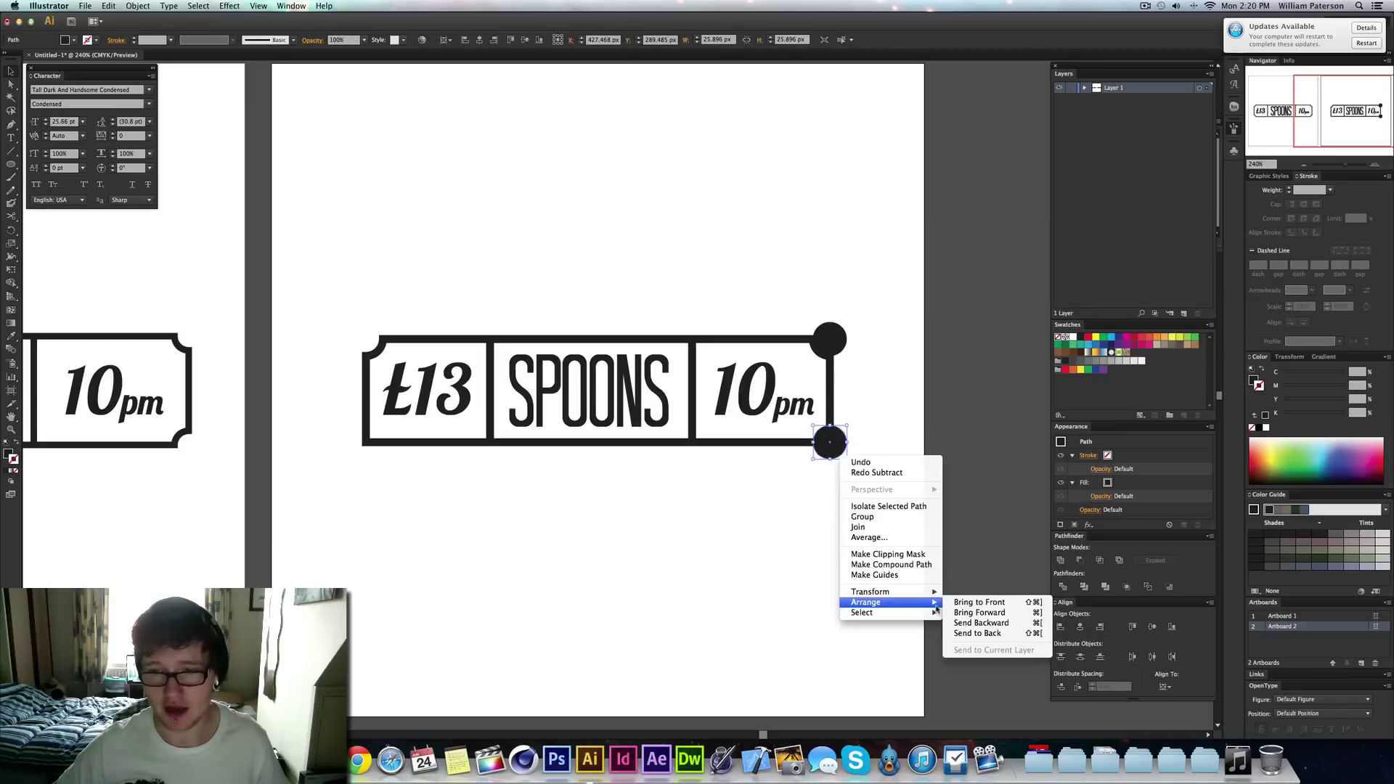
{"action": "left_click", "coordinate": [957, 609]}
{"action": "left_click", "coordinate": [883, 566]}
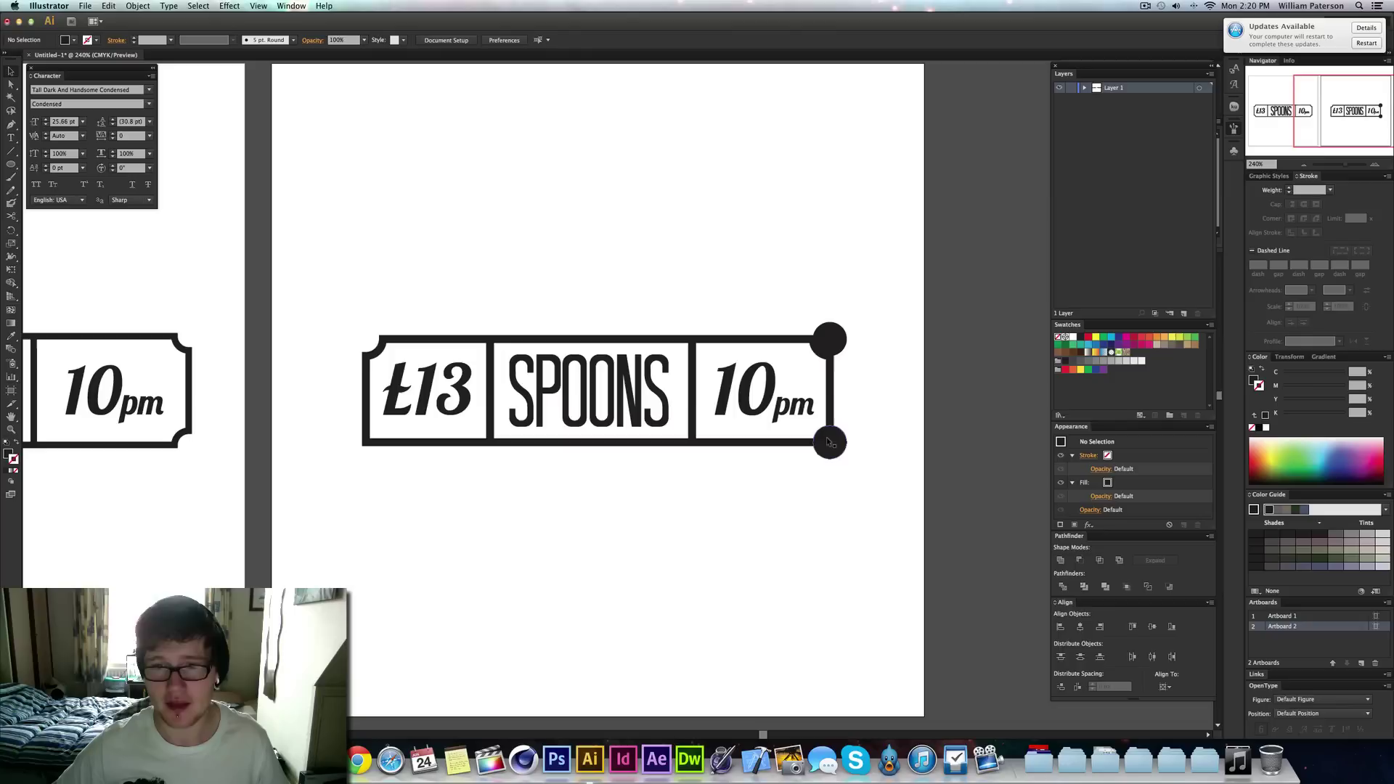
Cut the bottom-right circle out of the rectangle with Minus Front and clear the selection
{"action": "left_click_drag", "start_coordinate": [872, 436], "coordinate": [819, 486]}
{"action": "left_click", "coordinate": [1079, 560]}
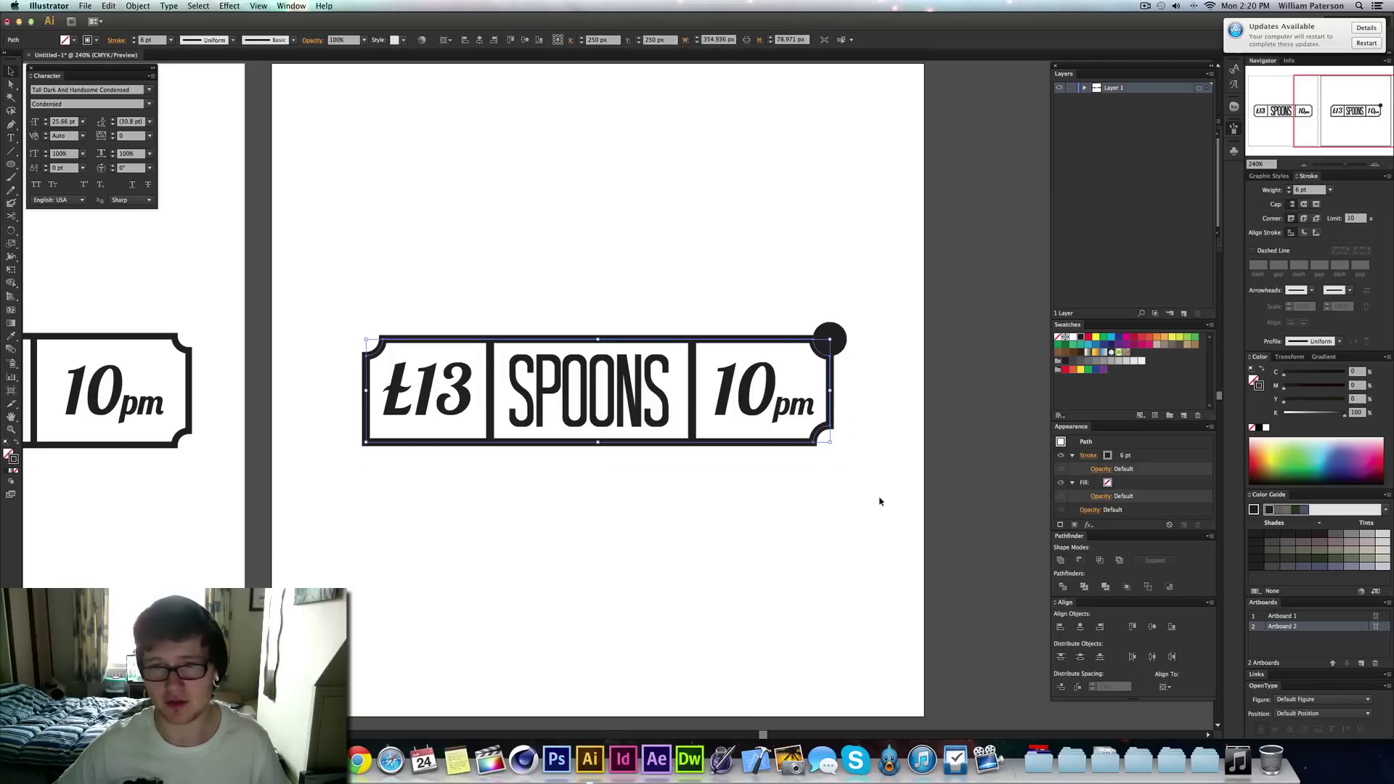
{"action": "left_click", "coordinate": [881, 498]}
Move the remaining circle from the rectangle's top-right corner onto its bottom-left corner and bring it to the front
{"action": "left_click_drag", "start_coordinate": [835, 346], "coordinate": [837, 451]}
{"action": "left_click", "coordinate": [841, 454]}
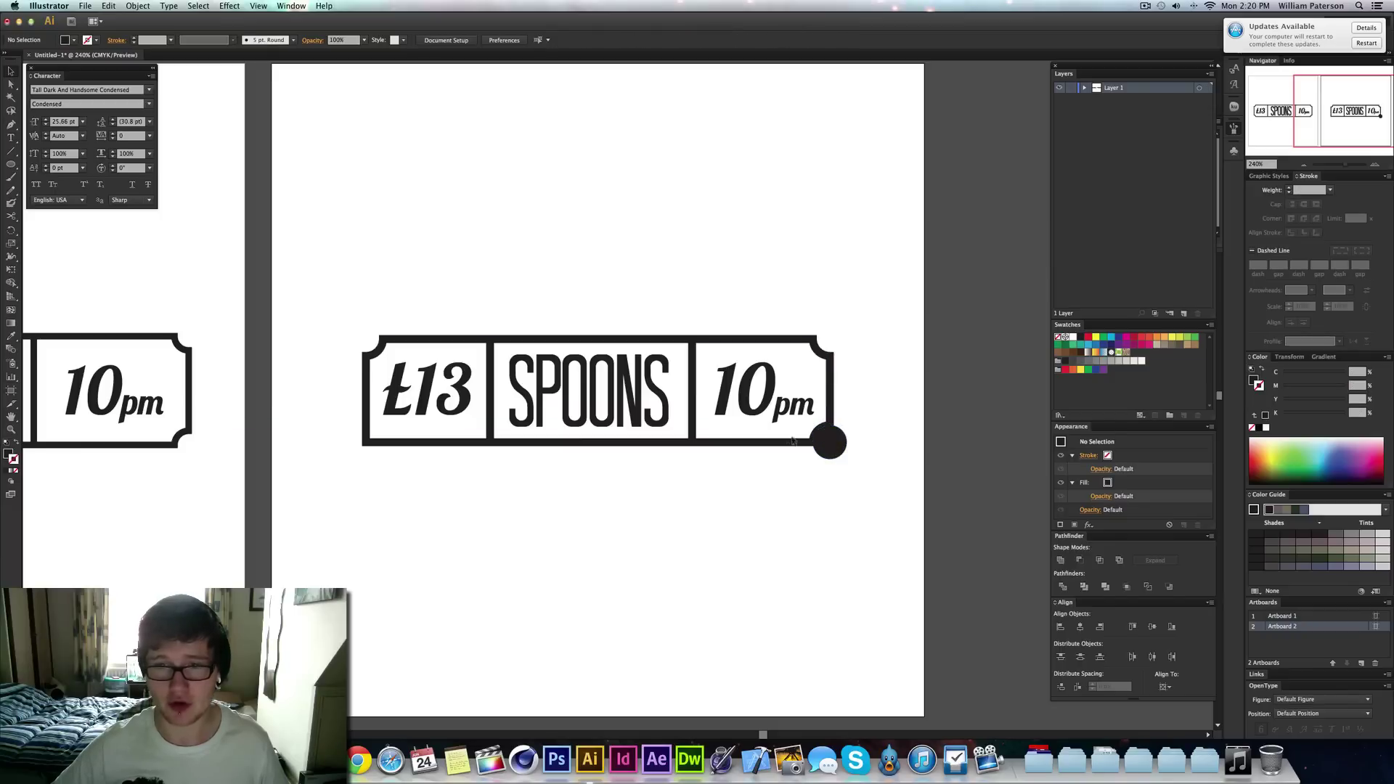
{"action": "left_click_drag", "start_coordinate": [841, 454], "coordinate": [372, 492]}
{"action": "right_click", "coordinate": [366, 446]}
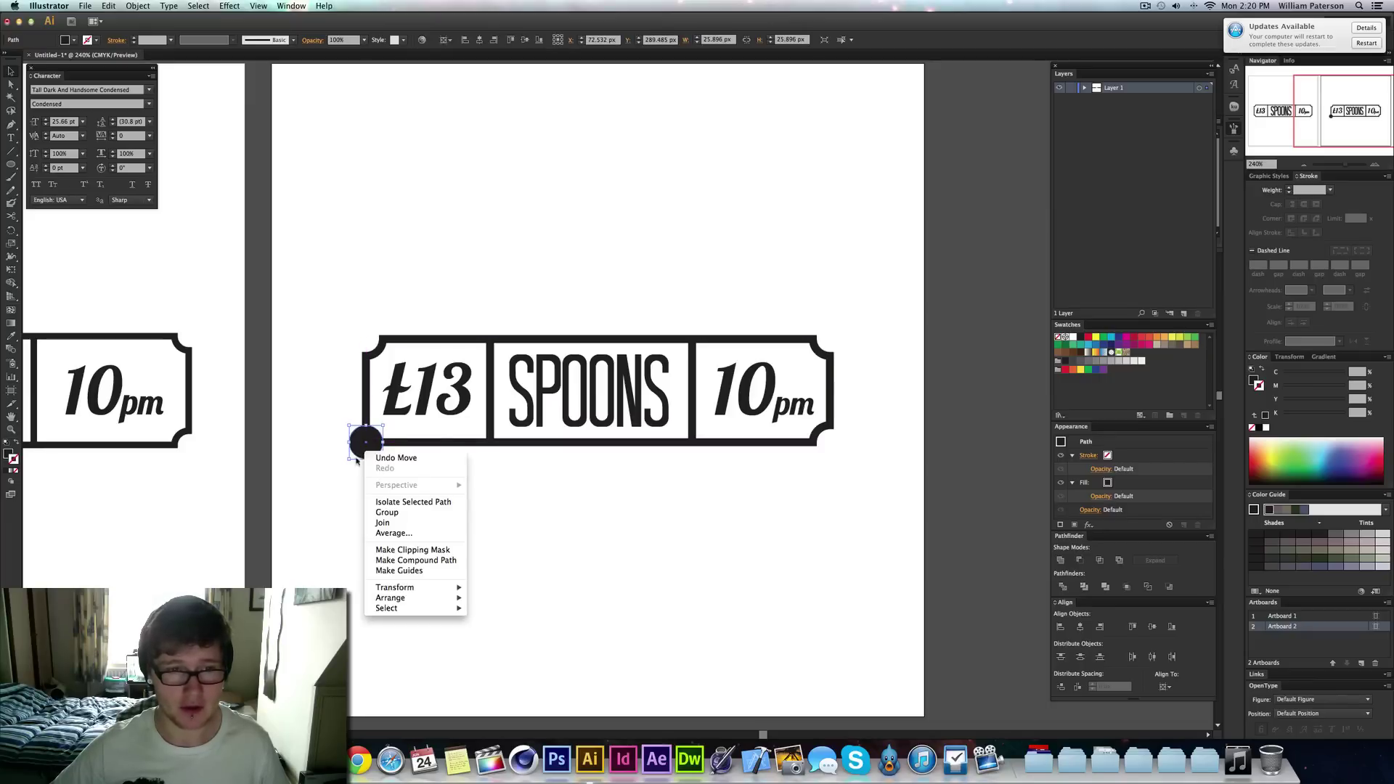
{"action": "left_click", "coordinate": [478, 598]}
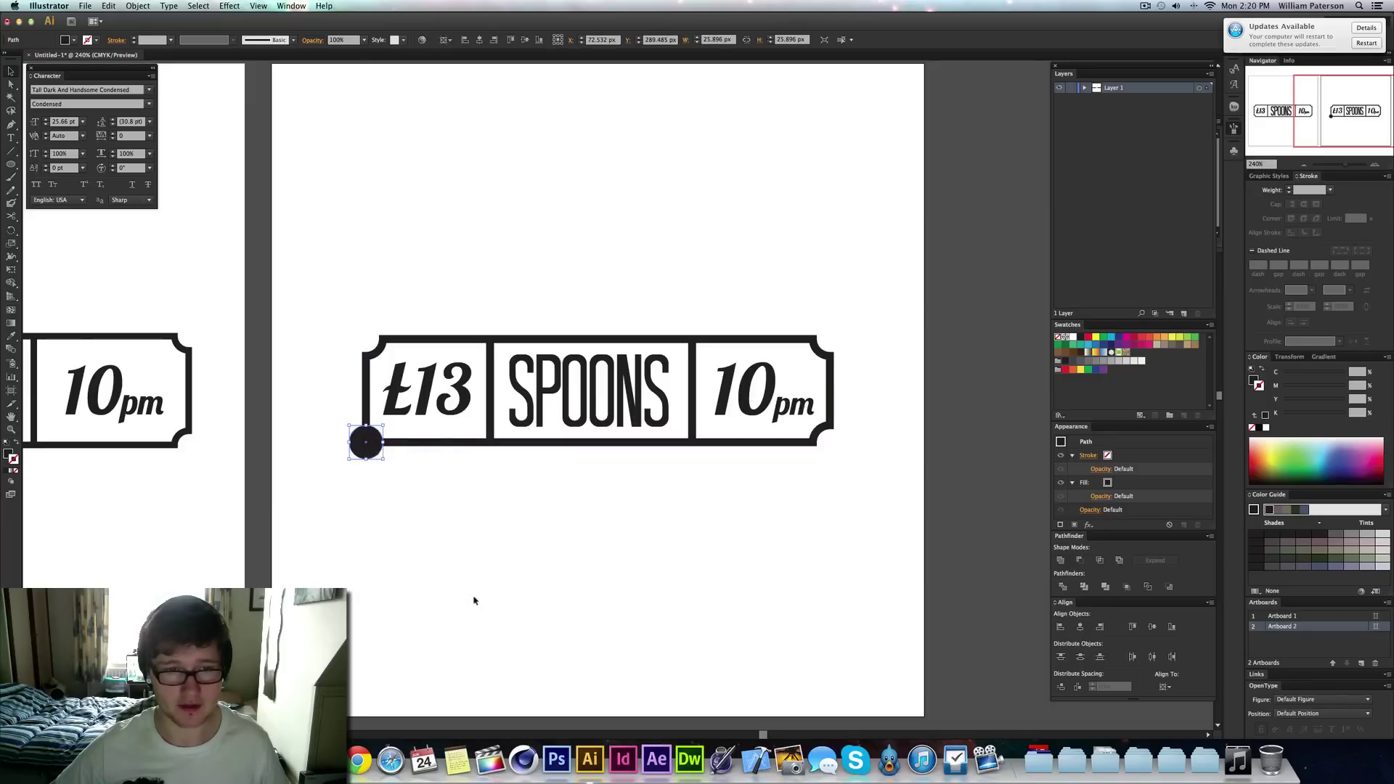
Subtract the bottom-left circle from the rectangle with Minus Front to form the last corner notch
{"action": "left_click_drag", "start_coordinate": [391, 498], "coordinate": [351, 436]}
{"action": "left_click", "coordinate": [1080, 560]}
{"action": "left_click", "coordinate": [765, 651]}
Select the whole badge, convert its lettering to outlines and show the bounding box
{"action": "left_click_drag", "start_coordinate": [878, 301], "coordinate": [214, 483]}
{"action": "key", "text": "super+shift+o"}
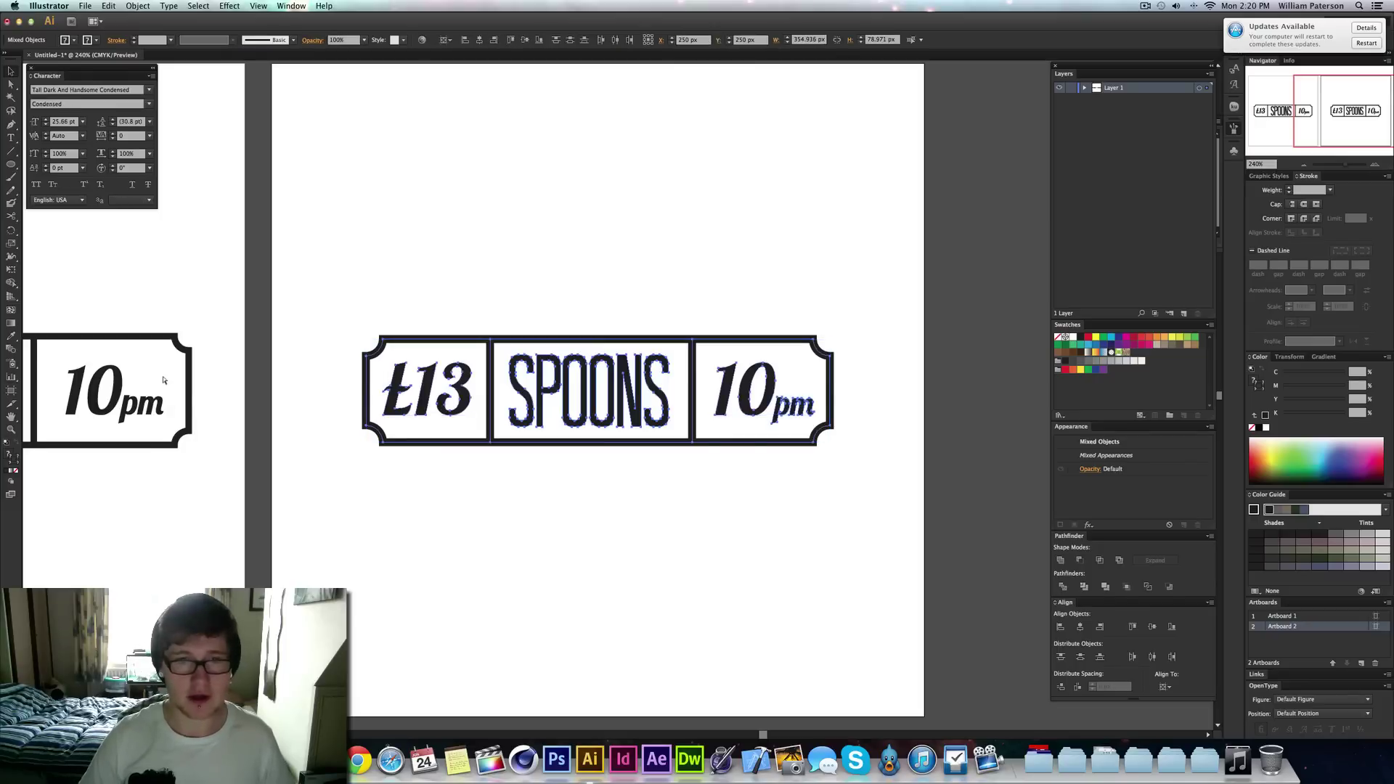
{"action": "key", "text": "super+shift+b"}
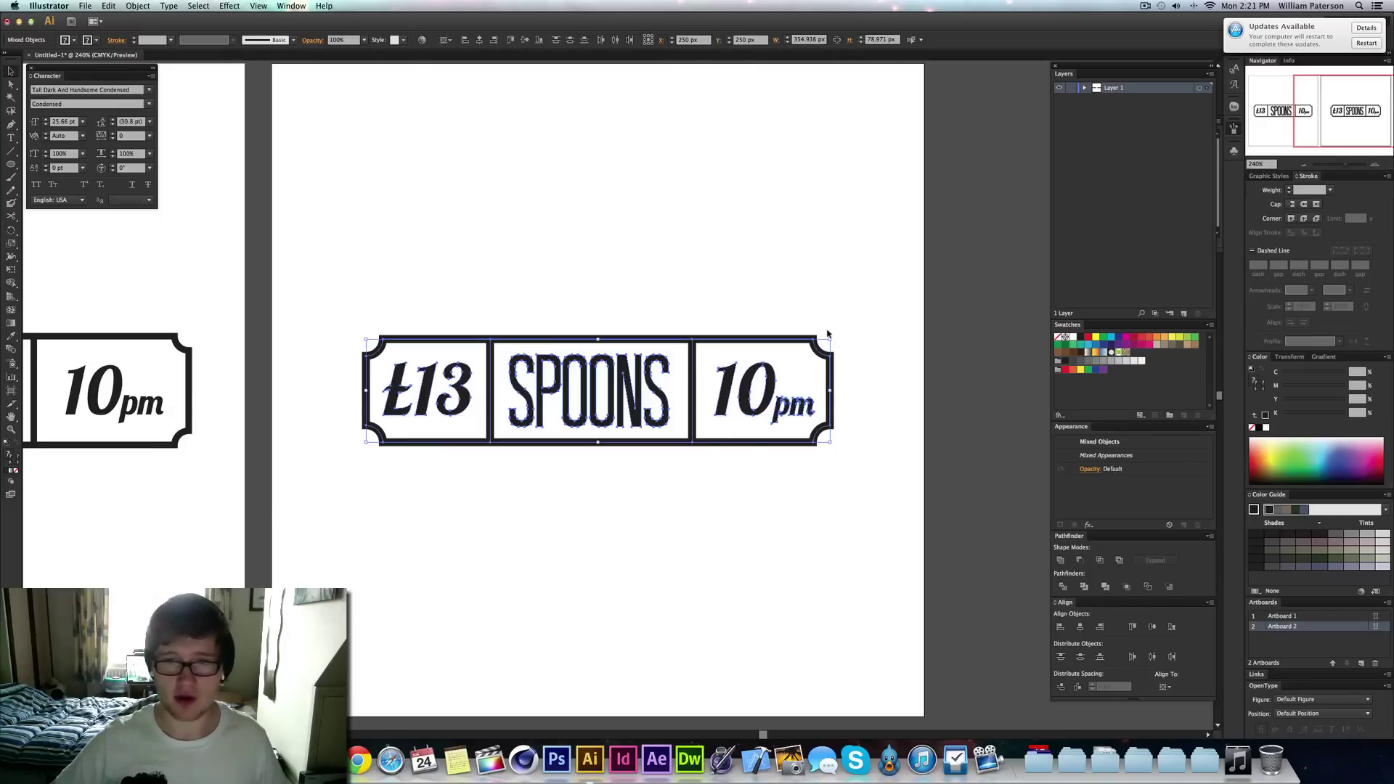
Group the badge and enlarge it proportionally about its centre to about 407 by 91 px
{"action": "left_click_drag", "start_coordinate": [832, 337], "coordinate": [866, 330]}
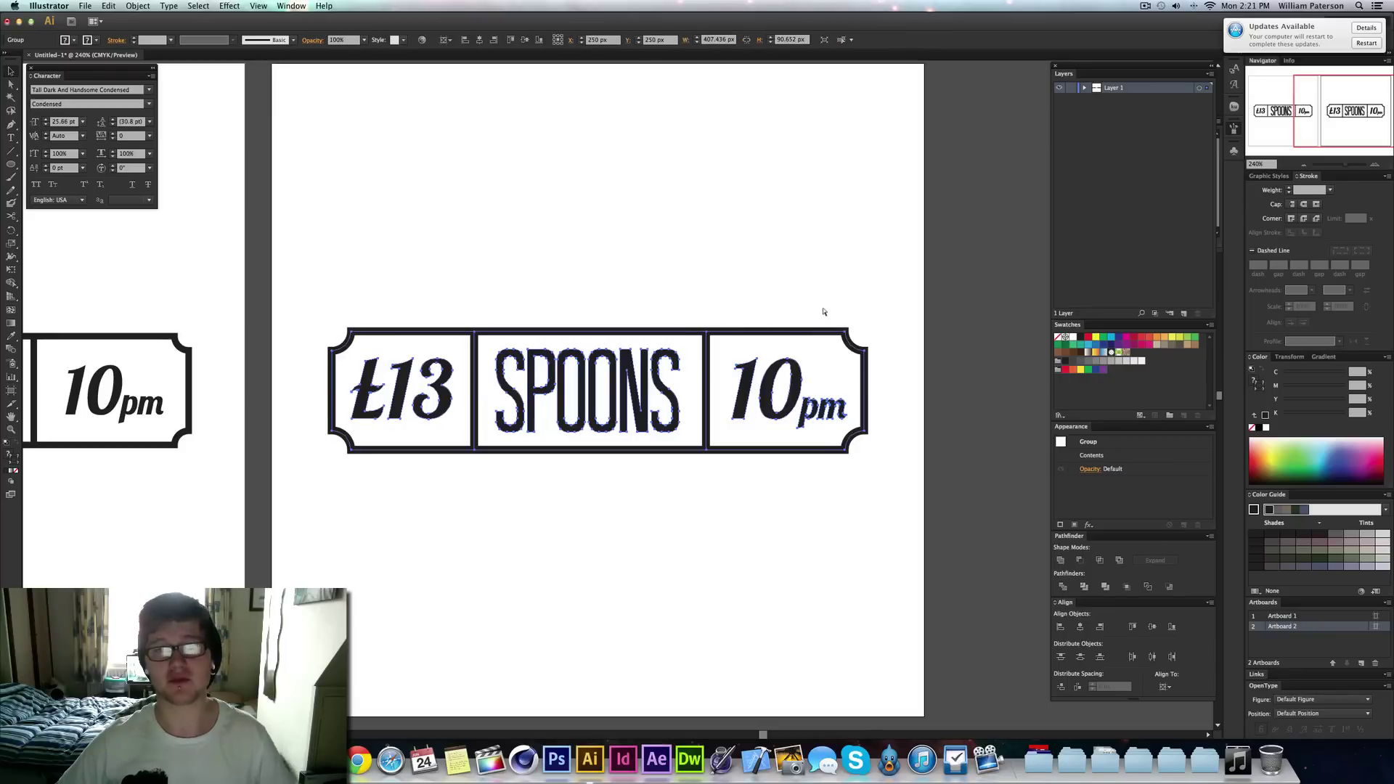
{"action": "left_click_drag", "start_coordinate": [820, 257], "coordinate": [732, 535]}
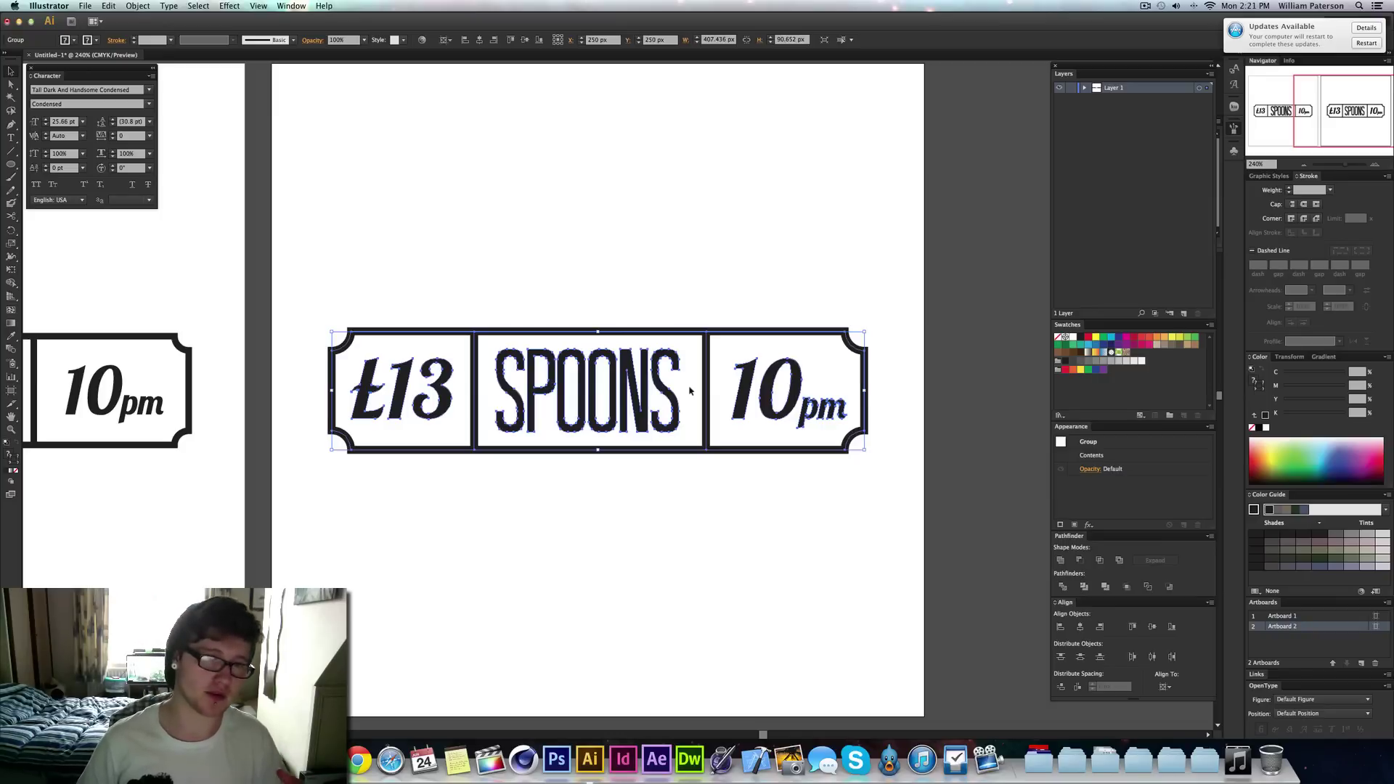
{"action": "left_click", "coordinate": [650, 644]}
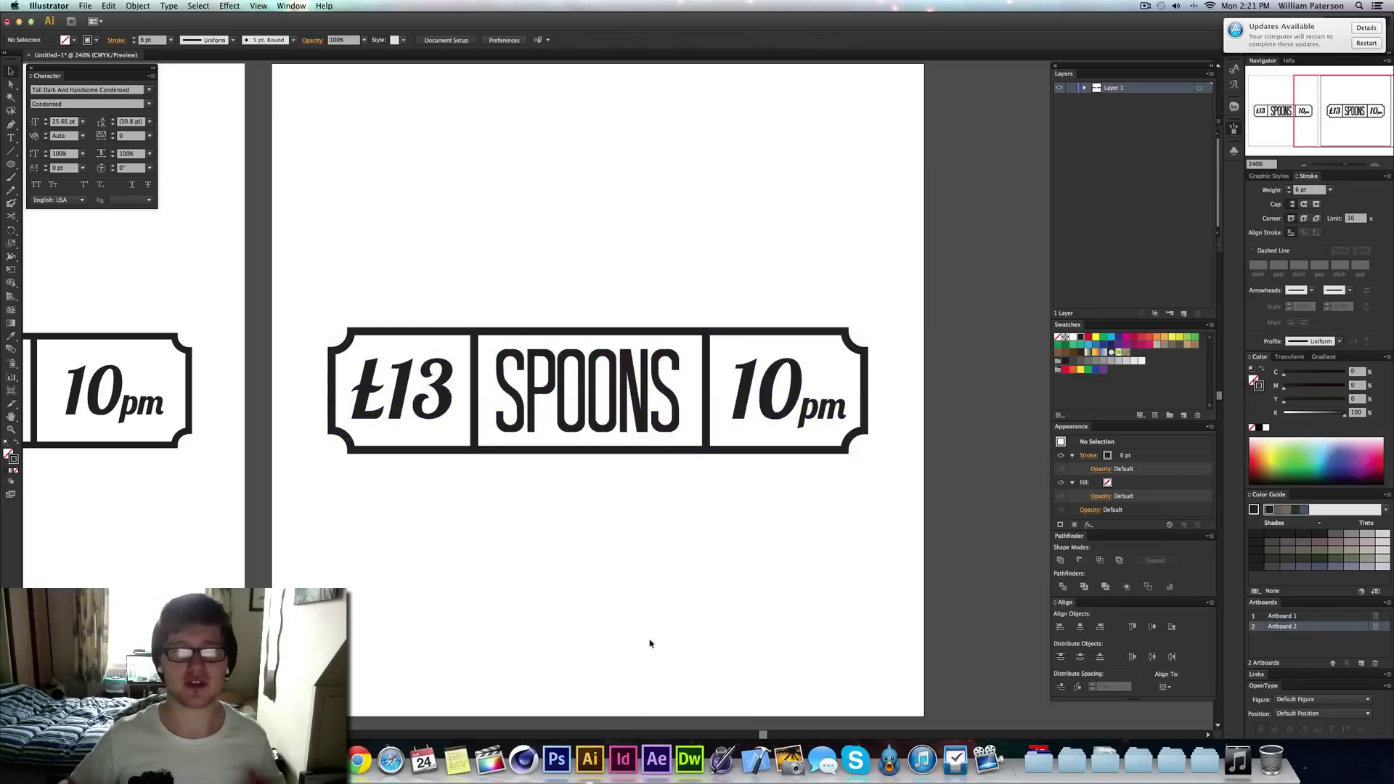